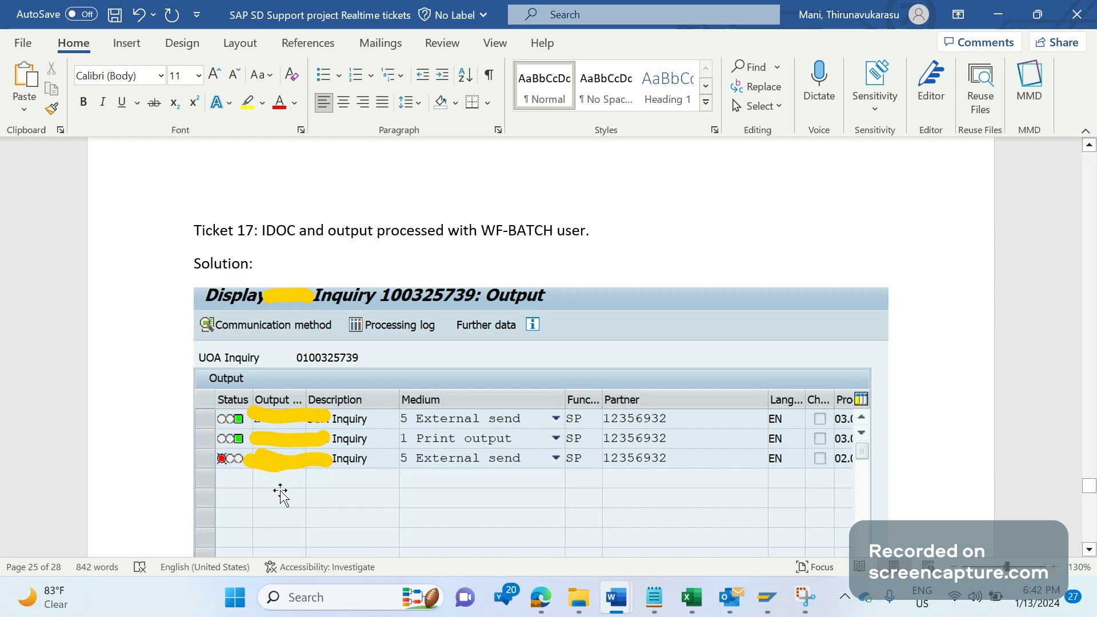
- Add the lines "ZZTR" and "VA11/VA12/VA13" below the Solution heading of Ticket 17
scroll(280, 494, down, 3)
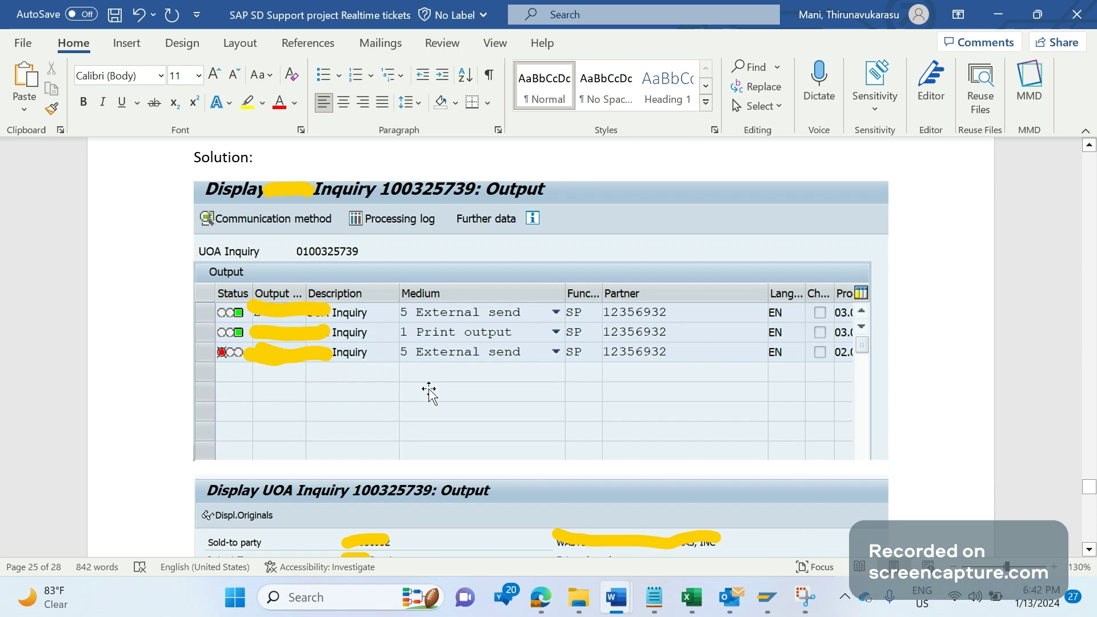
scroll(426, 399, down, 3)
scroll(422, 406, up, 5)
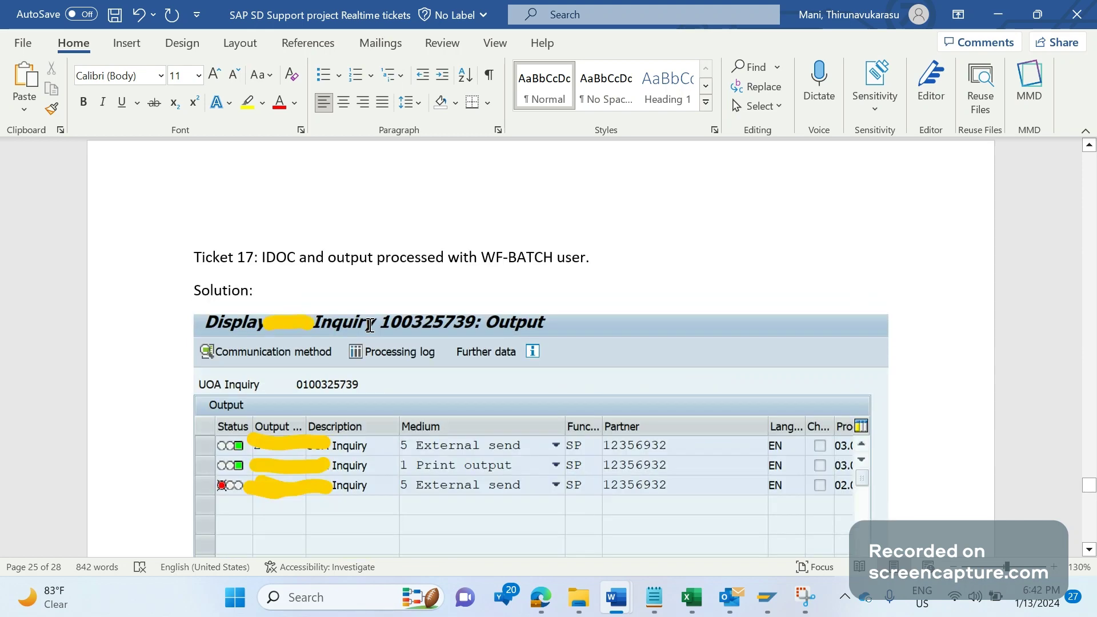
scroll(382, 319, up, 1)
key(Return)
text(ZZTR)
scroll(380, 323, down, 4)
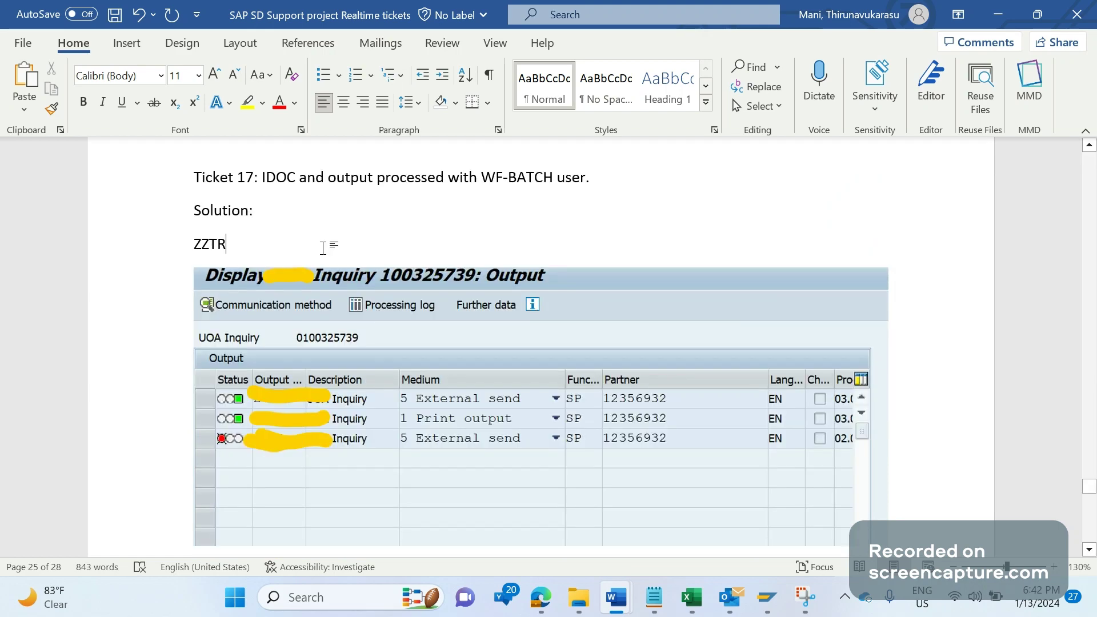
key(Return)
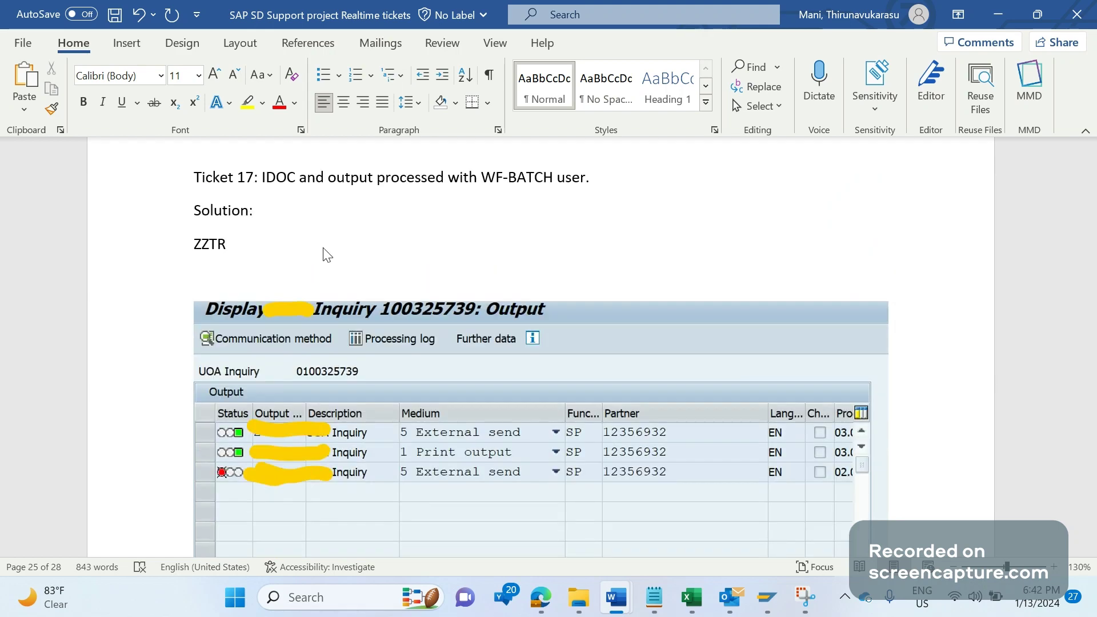
text(VA11/VA12/VA13)
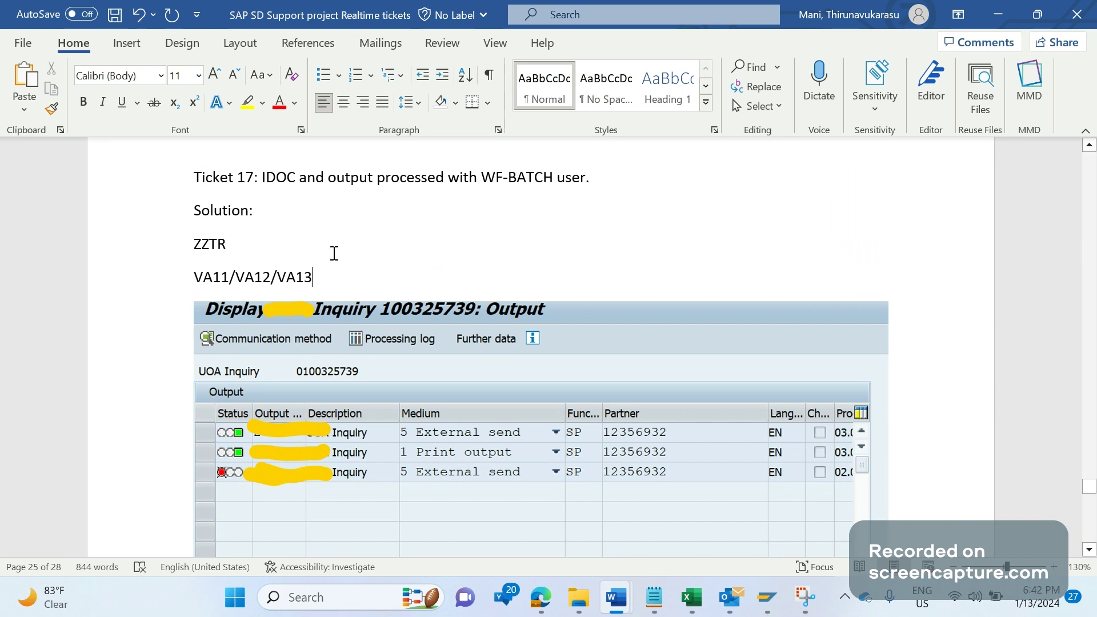
- Review the Ticket 17 inquiry output images, from the output list down to the processing status and creator details
scroll(350, 264, down, 1)
scroll(350, 263, down, 1)
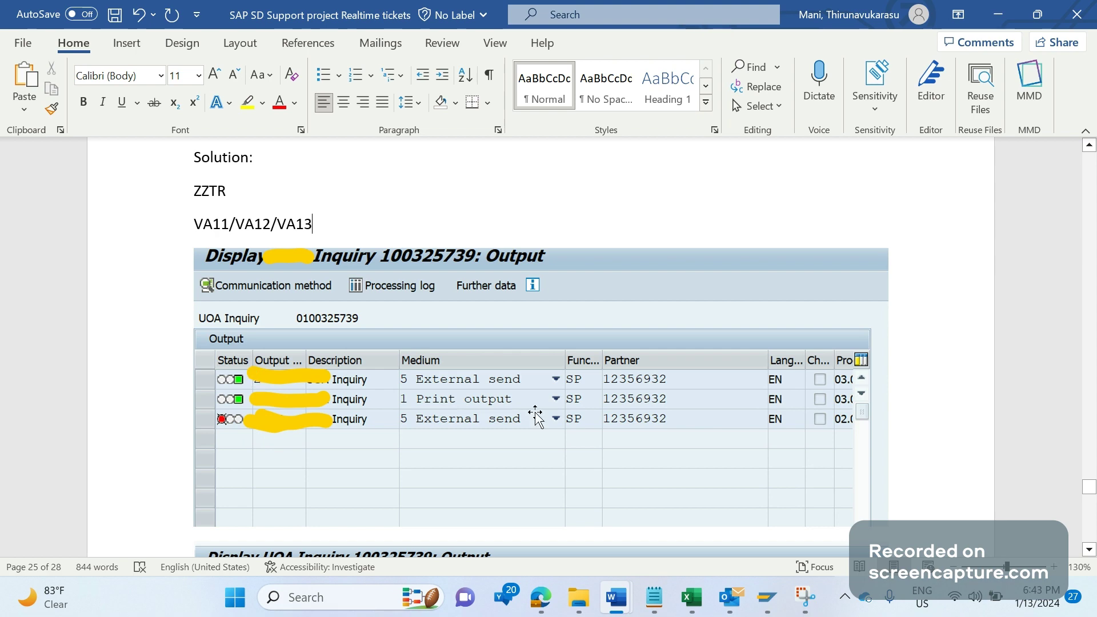
scroll(564, 429, down, 3)
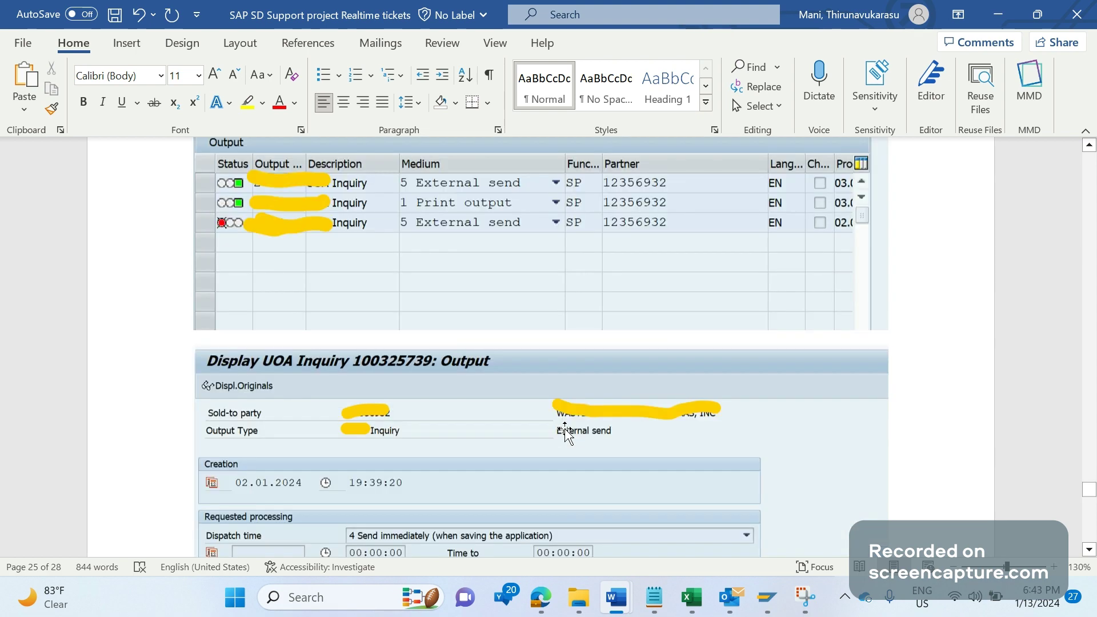
scroll(423, 302, down, 3)
scroll(422, 302, down, 1)
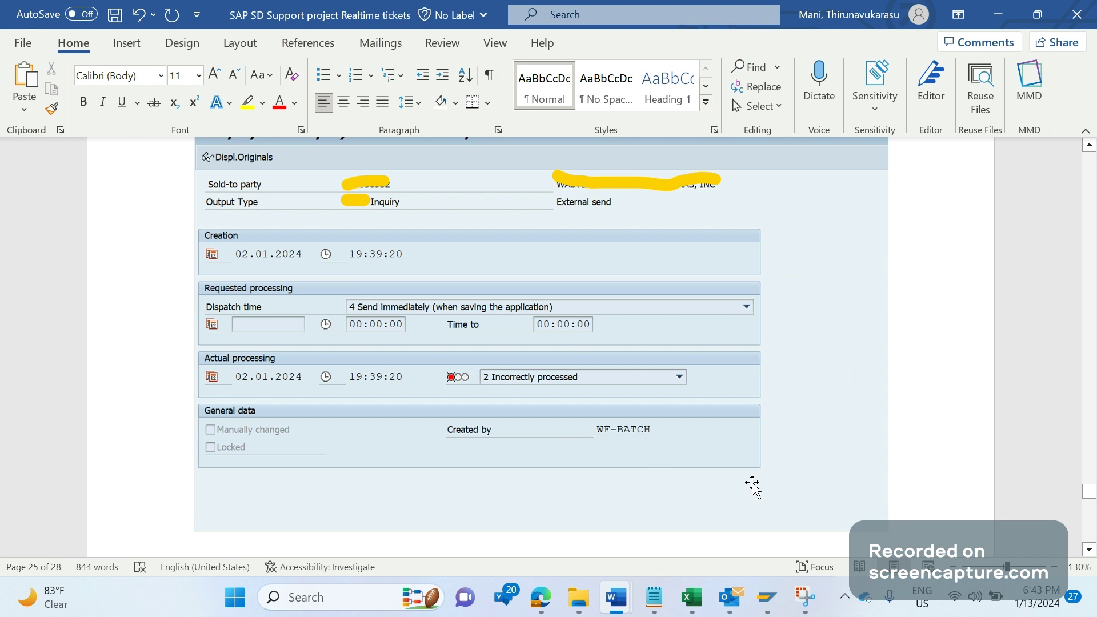
- Switch to SAP Logon, filter the connections by ECC and open the matching system's logon screen
click(768, 597)
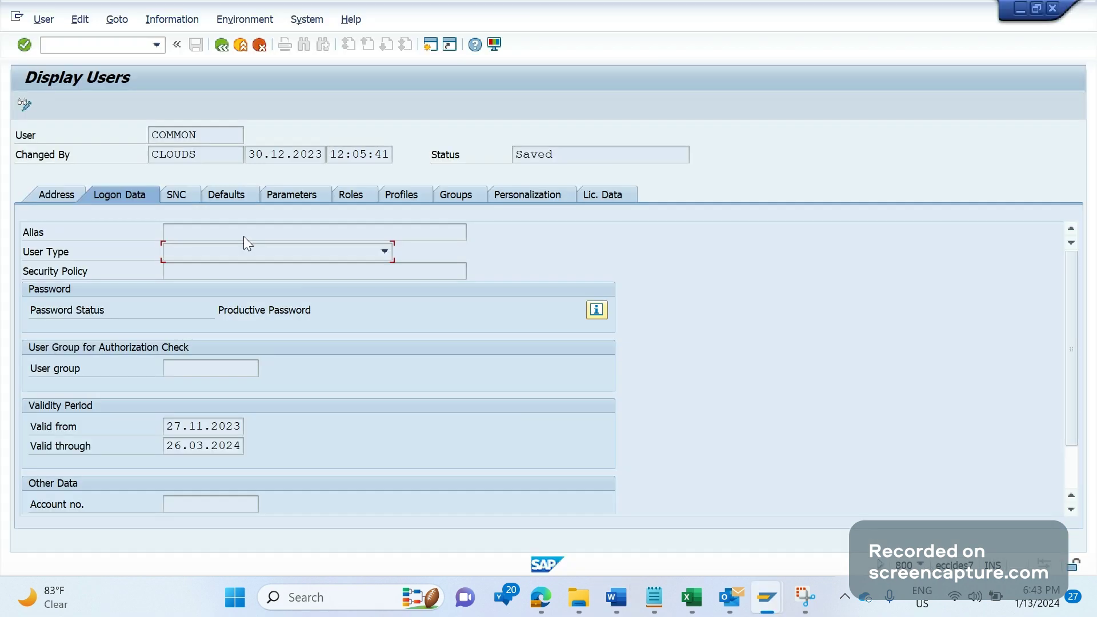
click(672, 377)
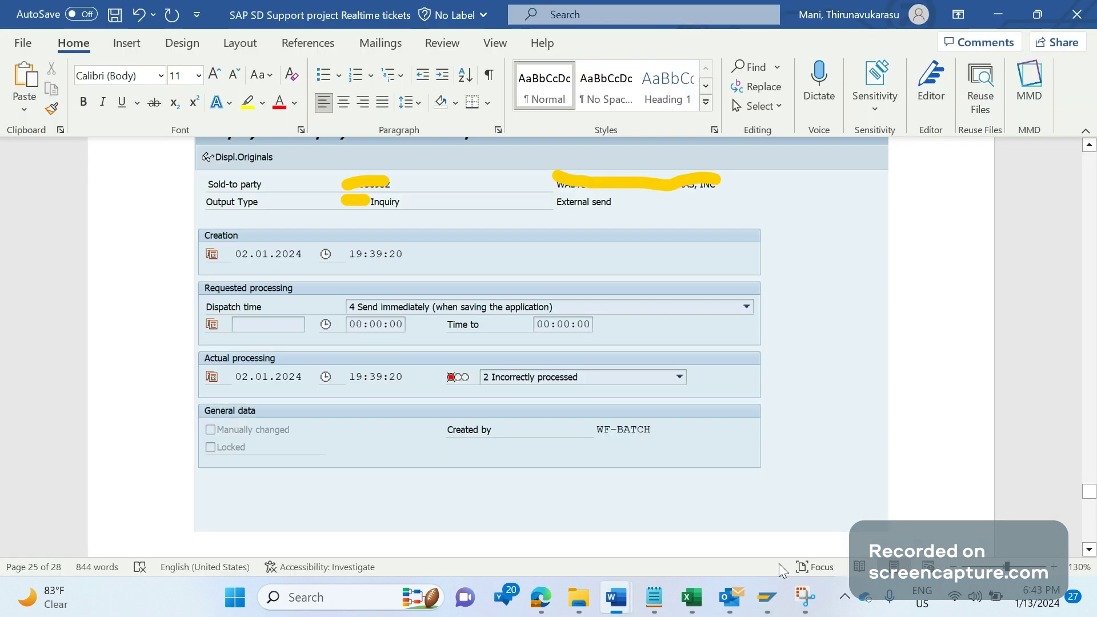
mouse_move(768, 598)
click(690, 523)
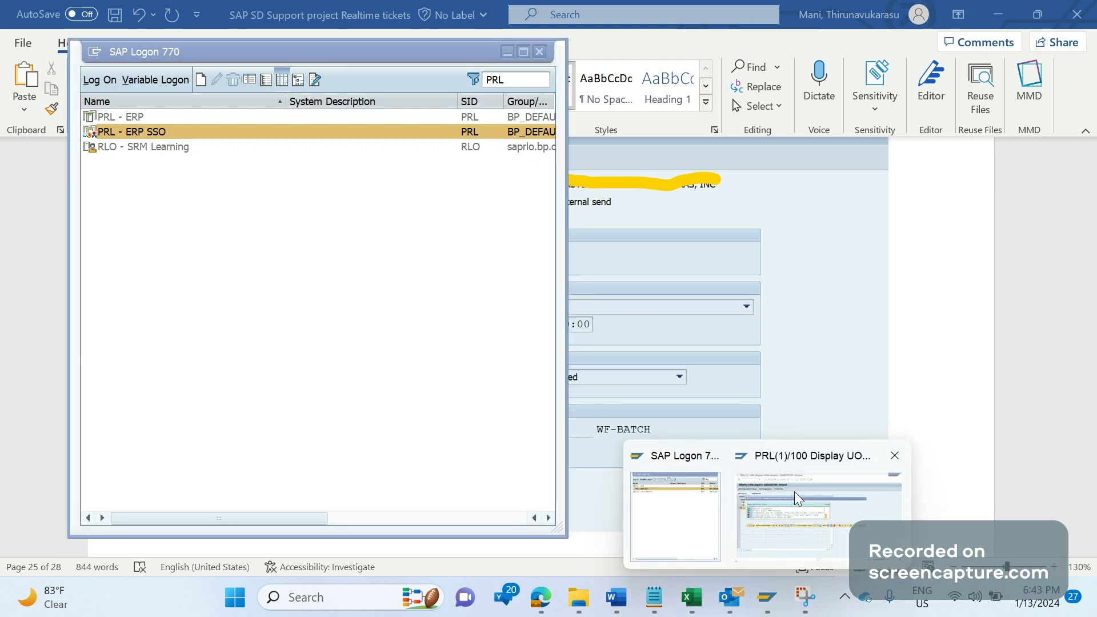
click(460, 82)
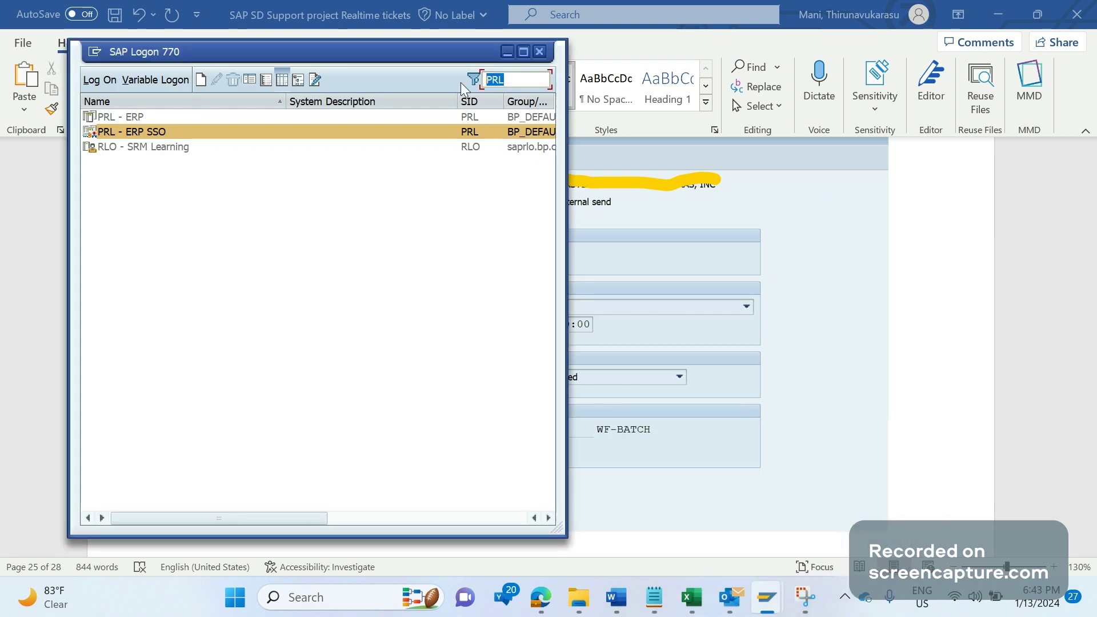
text(ECC)
click(116, 115)
key(Return)
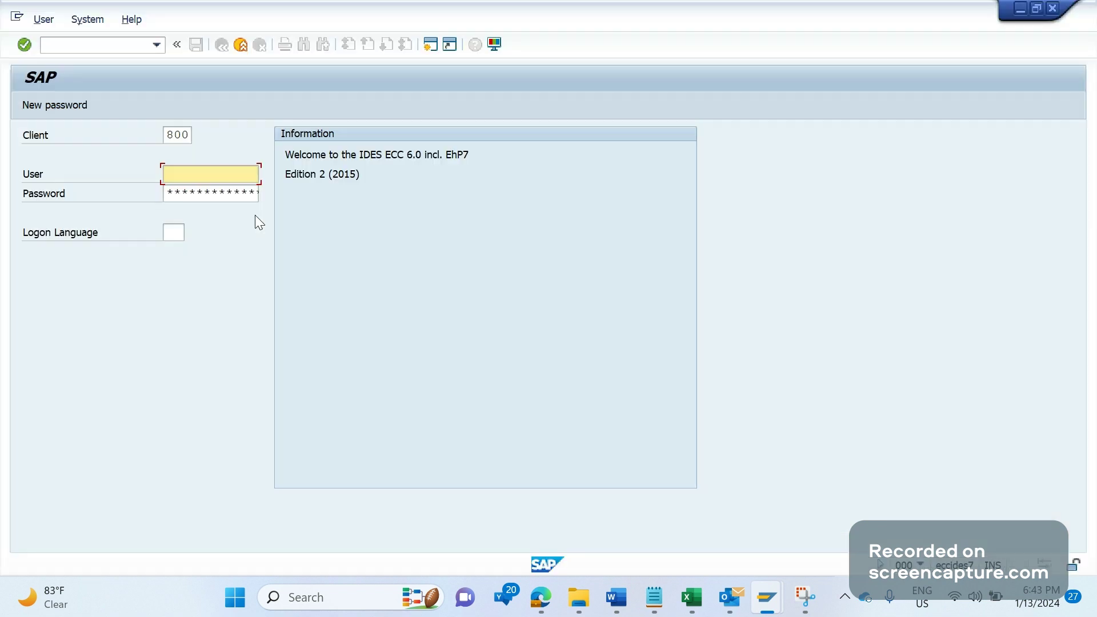
- Log on to client 800 as user common with the account password
key(Tab)
text(*****)
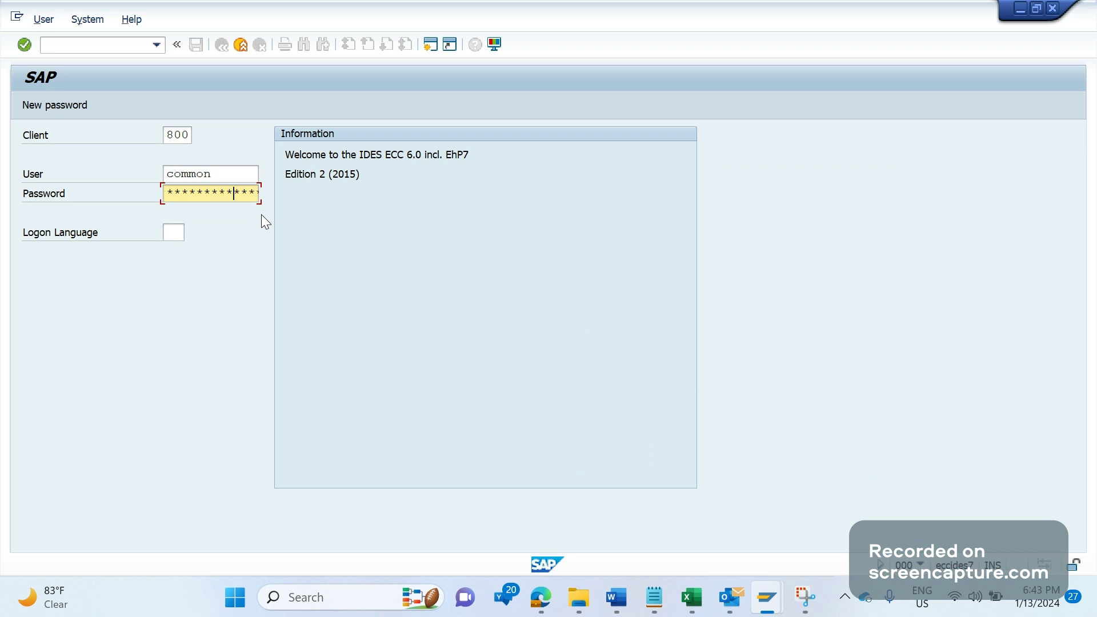
key(Return)
click(247, 356)
key(Return)
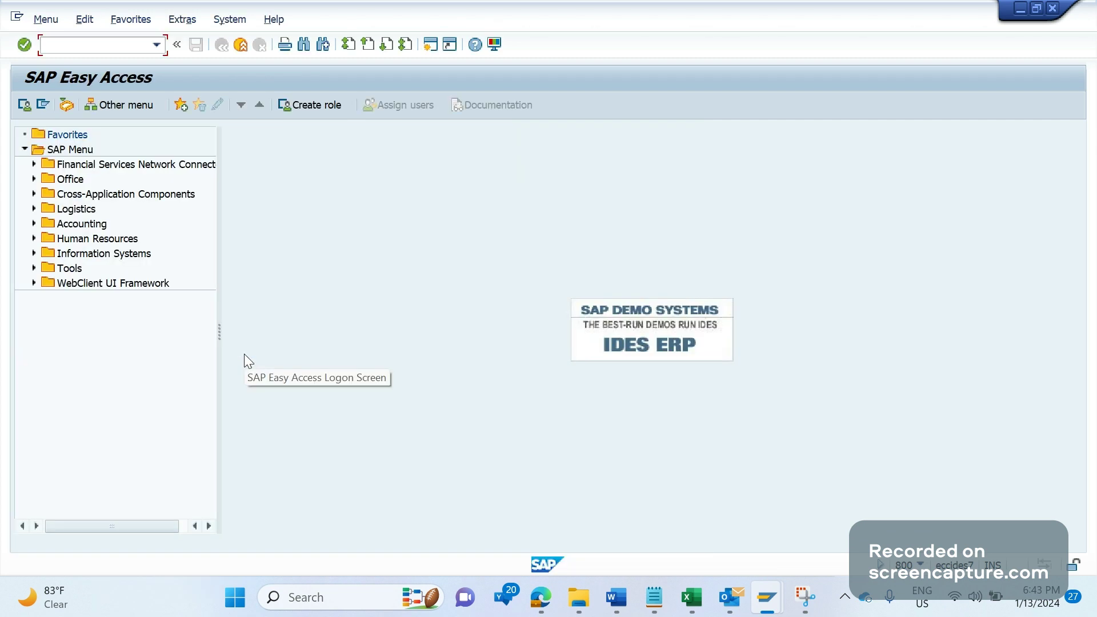
- Open transaction SU01 and display the user WF-BATCH
text(su01)
key(Return)
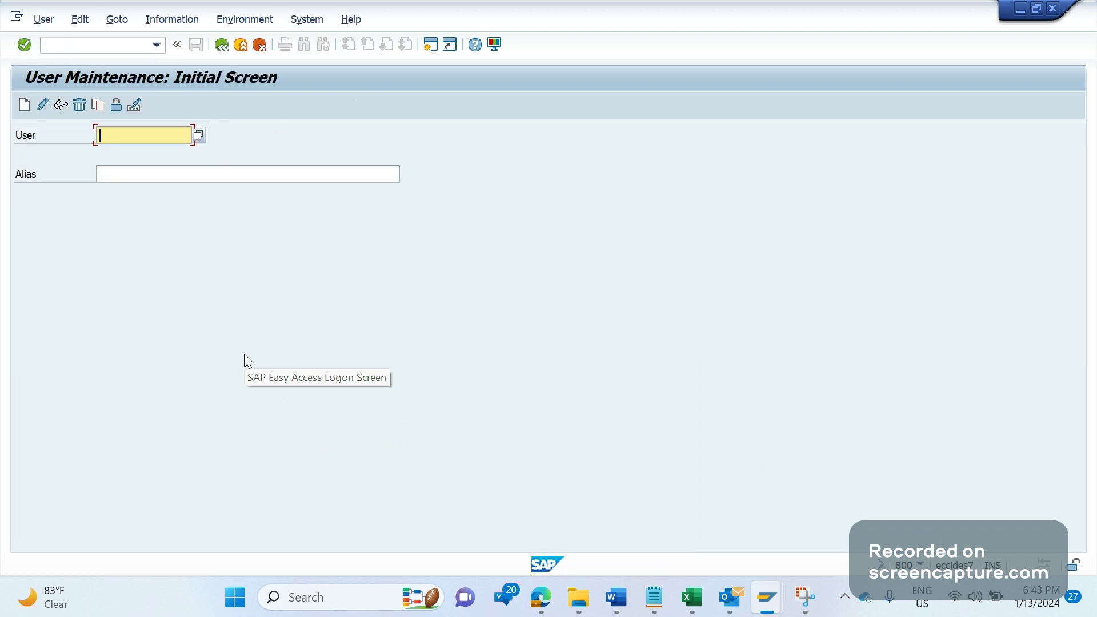
text(WF-)
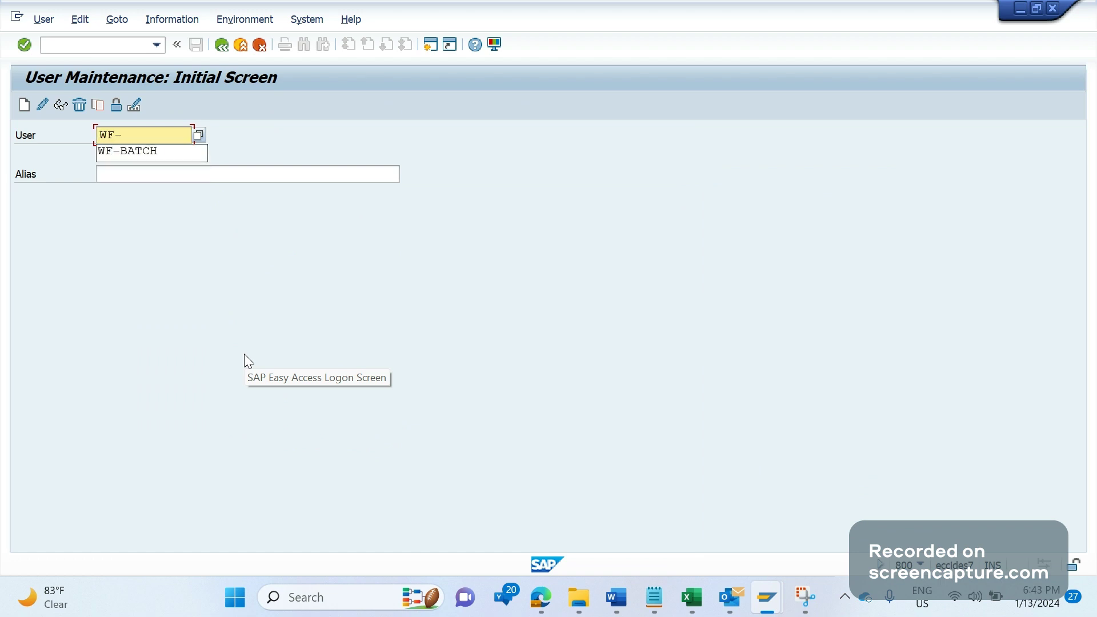
key(Down)
key(Return)
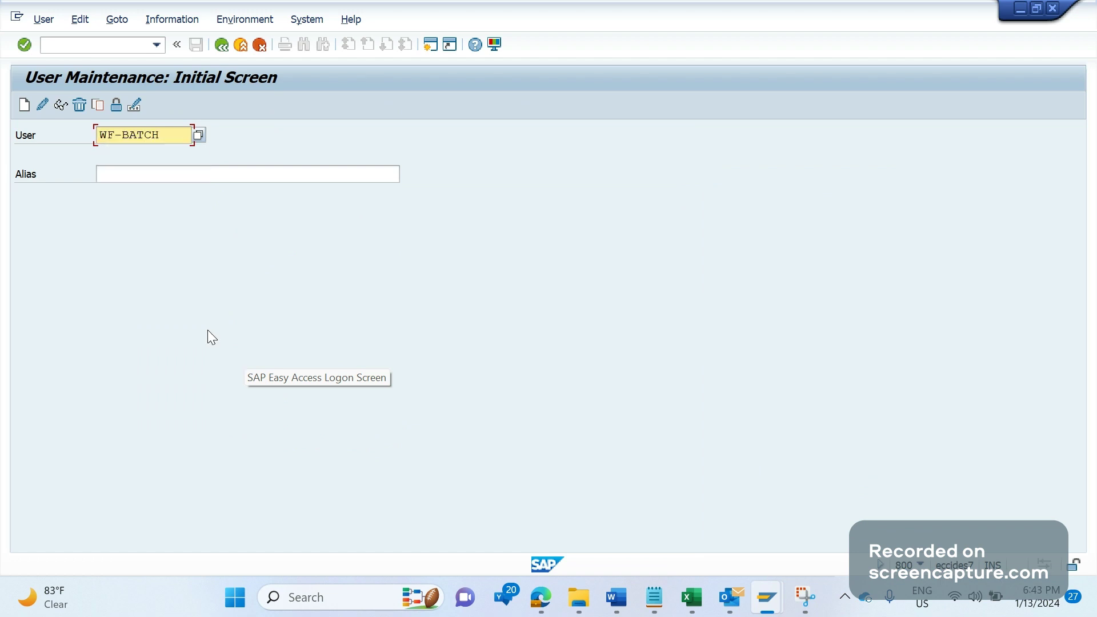
click(61, 105)
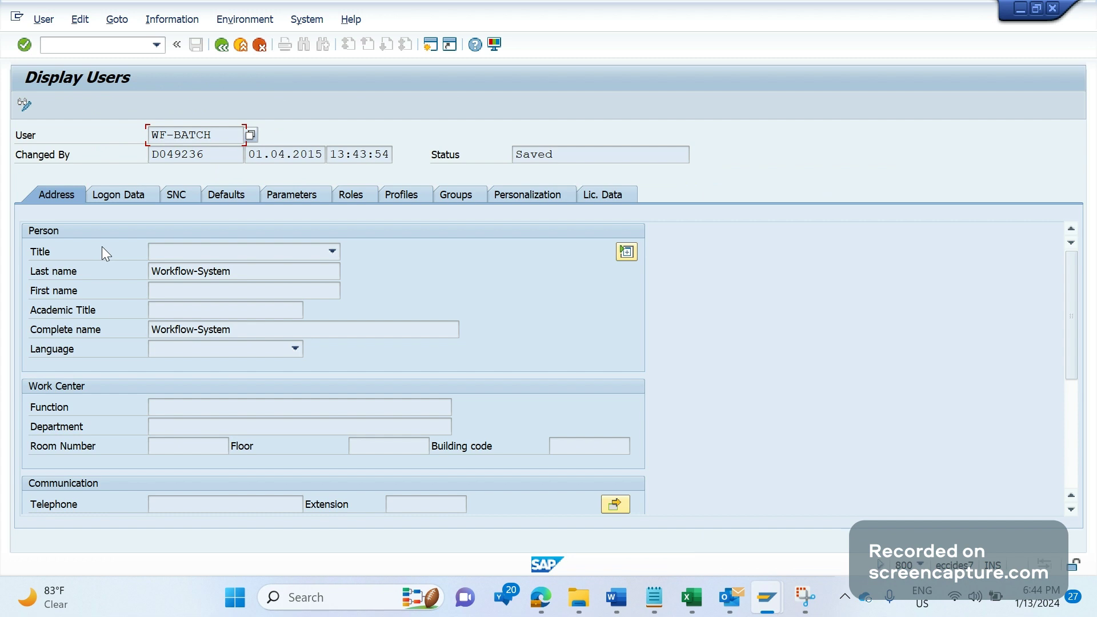
- Check the user type in WF-BATCH's logon data and view the session's system information
click(118, 194)
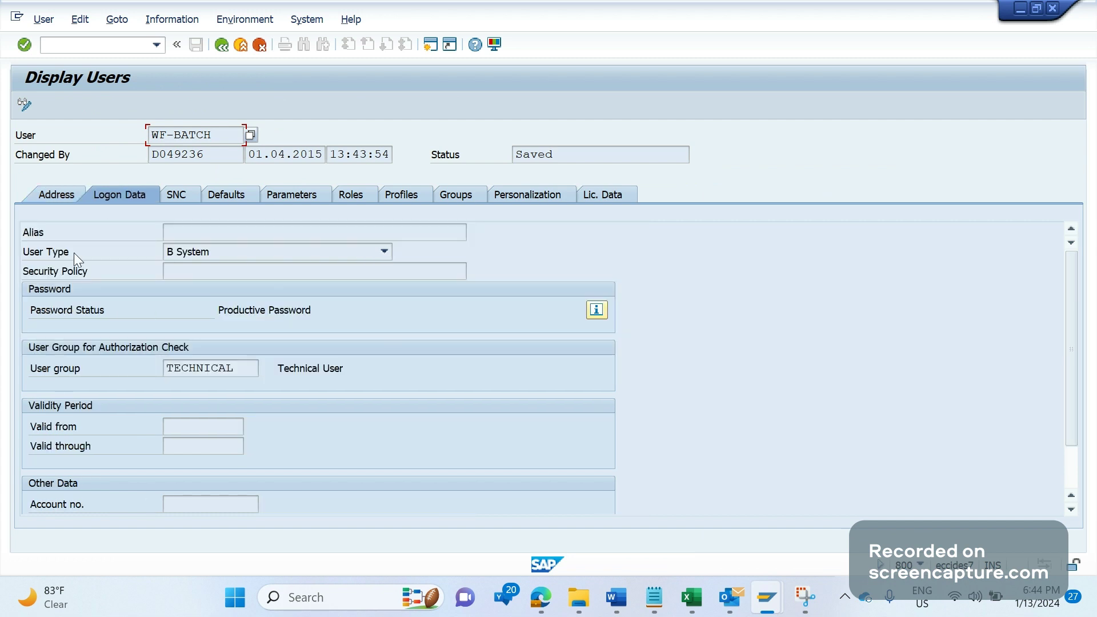
key(ctrl+a)
click(214, 255)
click(919, 564)
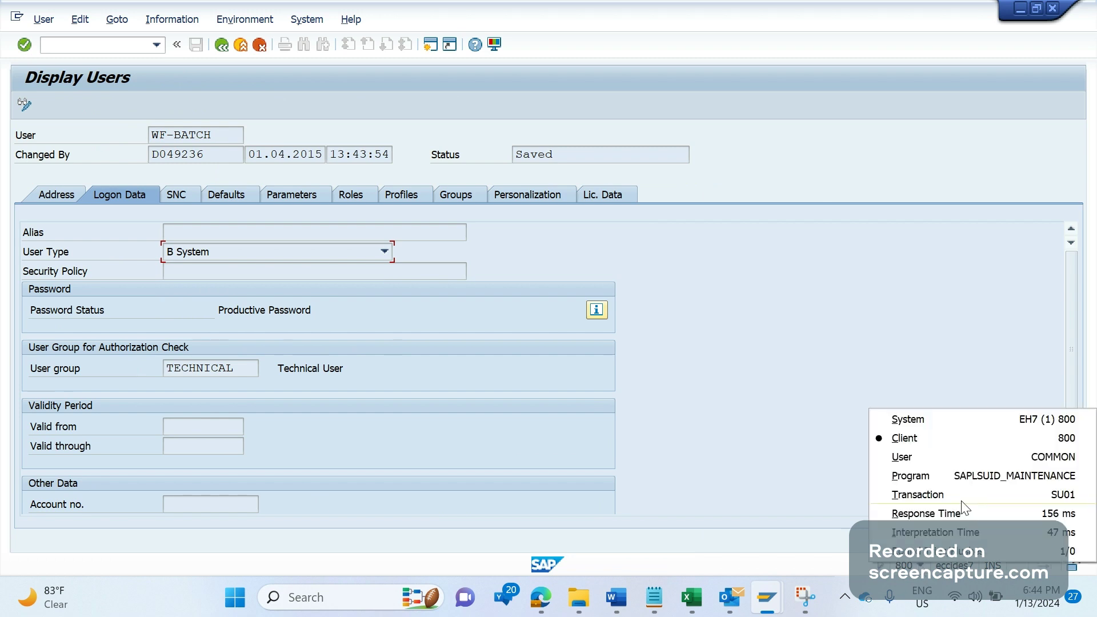
click(806, 397)
- Display the logon data of user COMMON and view the available user types
key(F3)
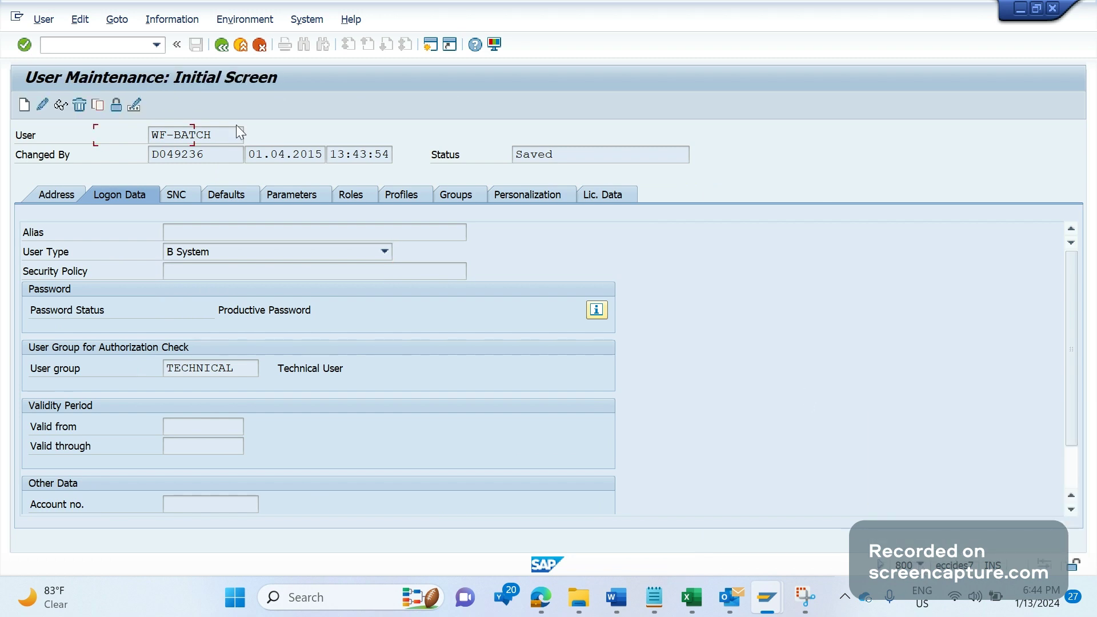
text(c)
click(172, 151)
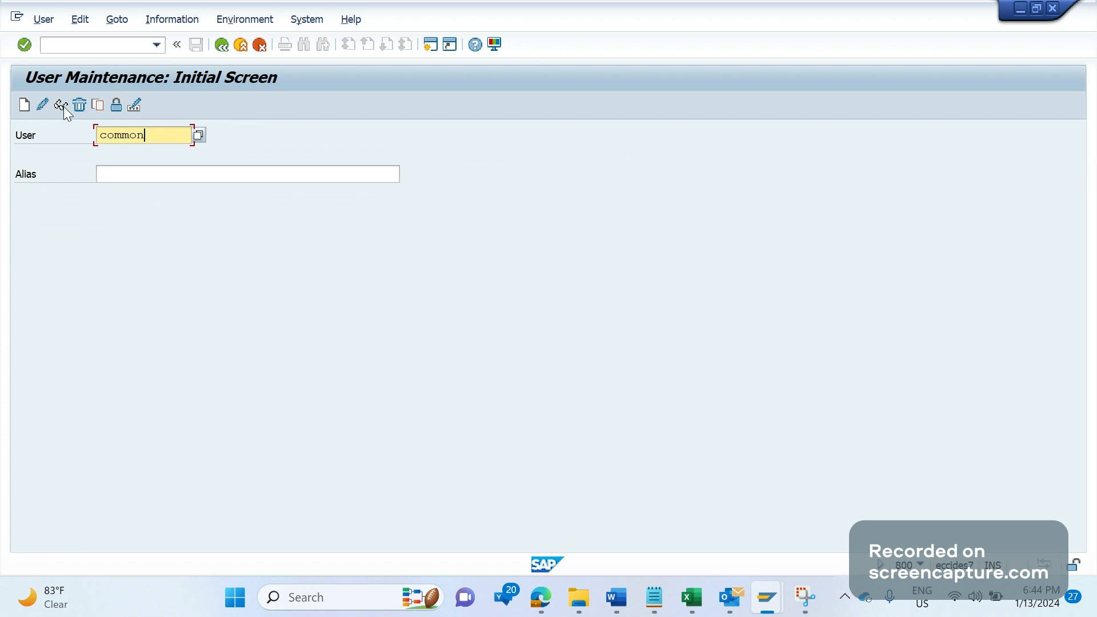
click(61, 106)
click(103, 196)
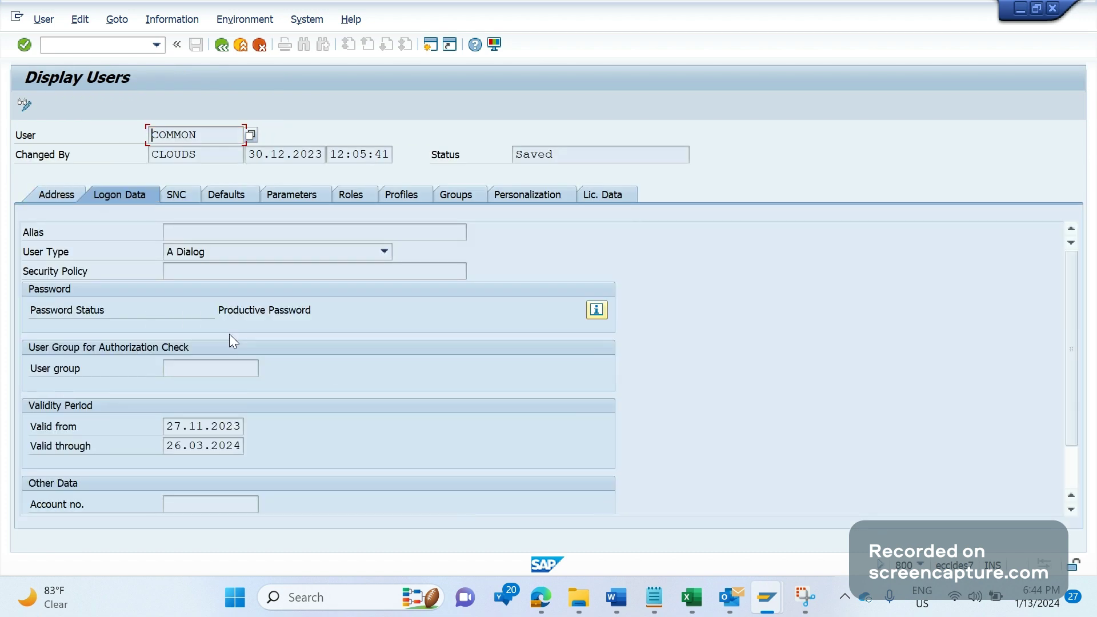
click(384, 251)
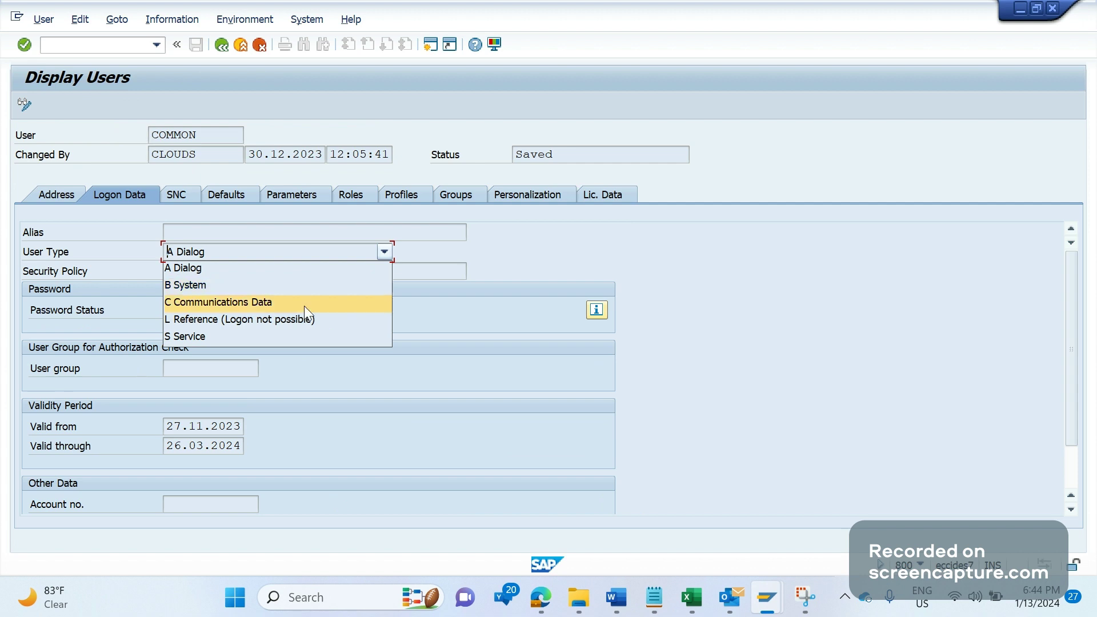
click(780, 445)
- Switch back to the Word ticket document and examine the output processing log, NAST entries and USR01 entry for WF-BATCH
mouse_move(621, 613)
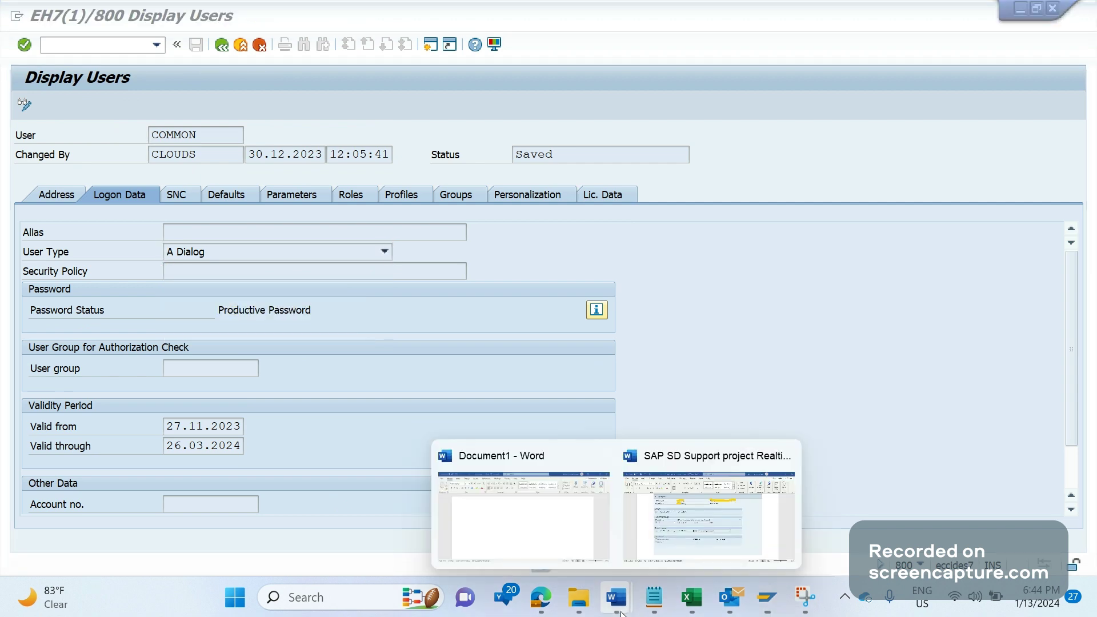
click(651, 491)
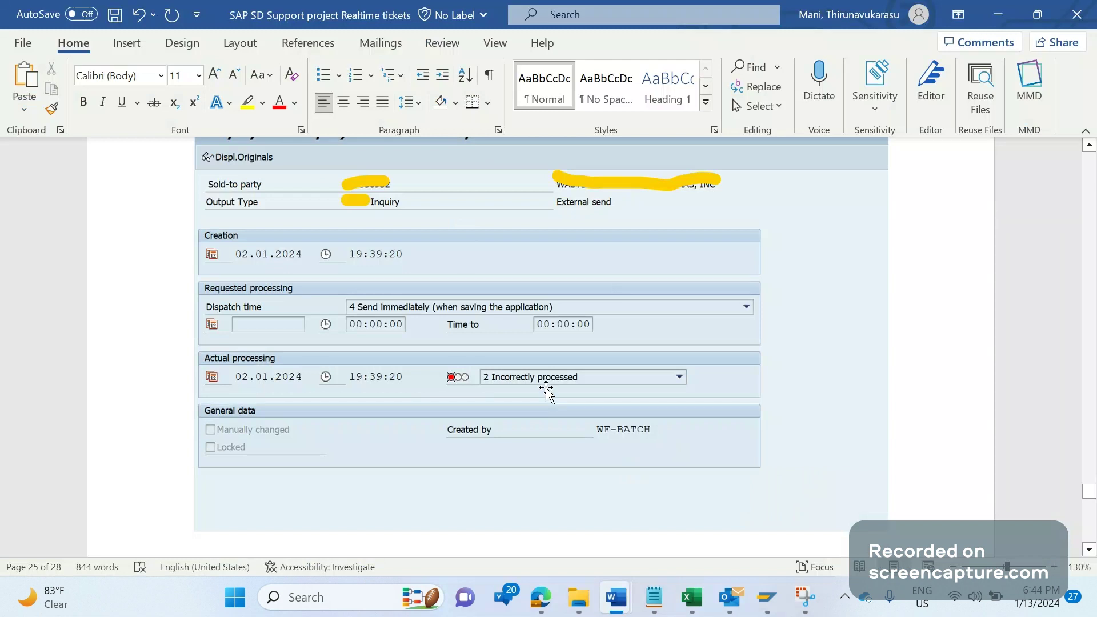
scroll(548, 390, down, 5)
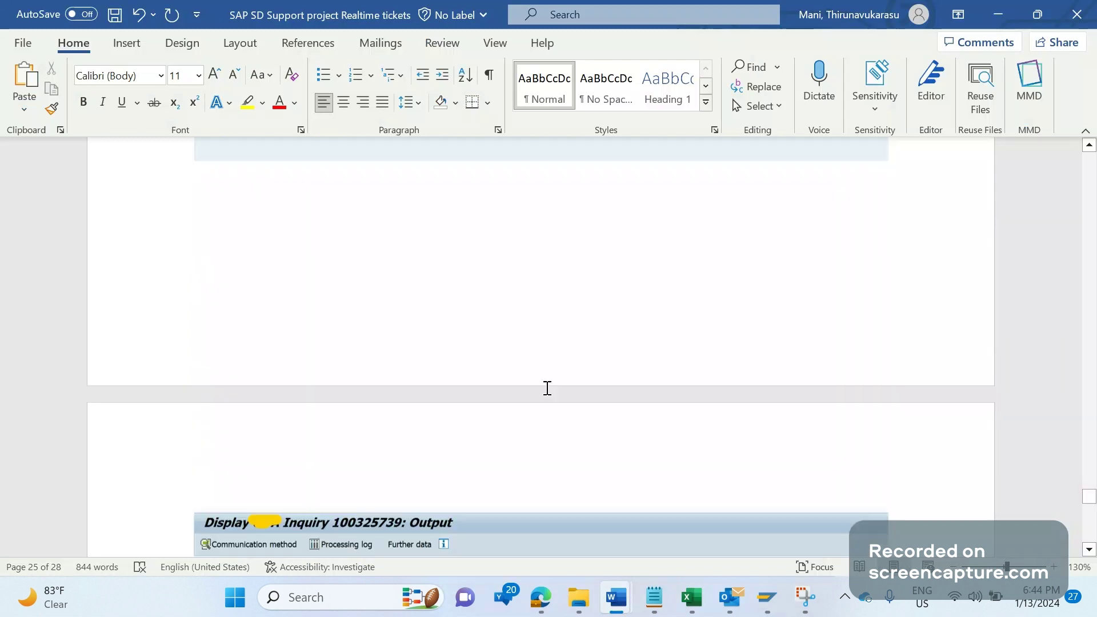
scroll(547, 387, down, 4)
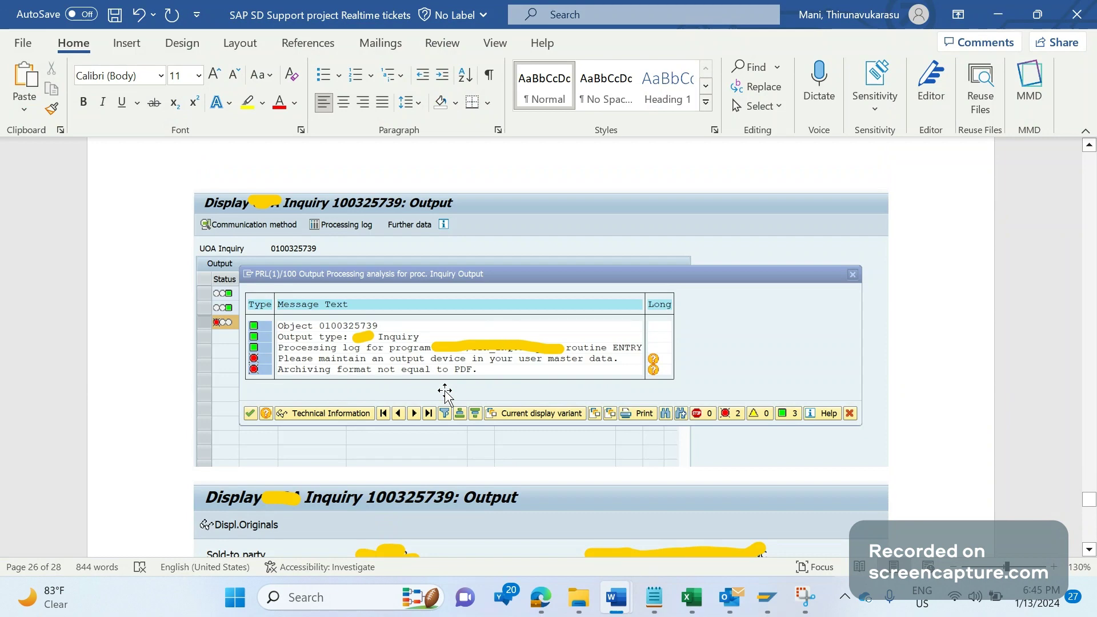
scroll(603, 385, down, 5)
scroll(604, 385, down, 5)
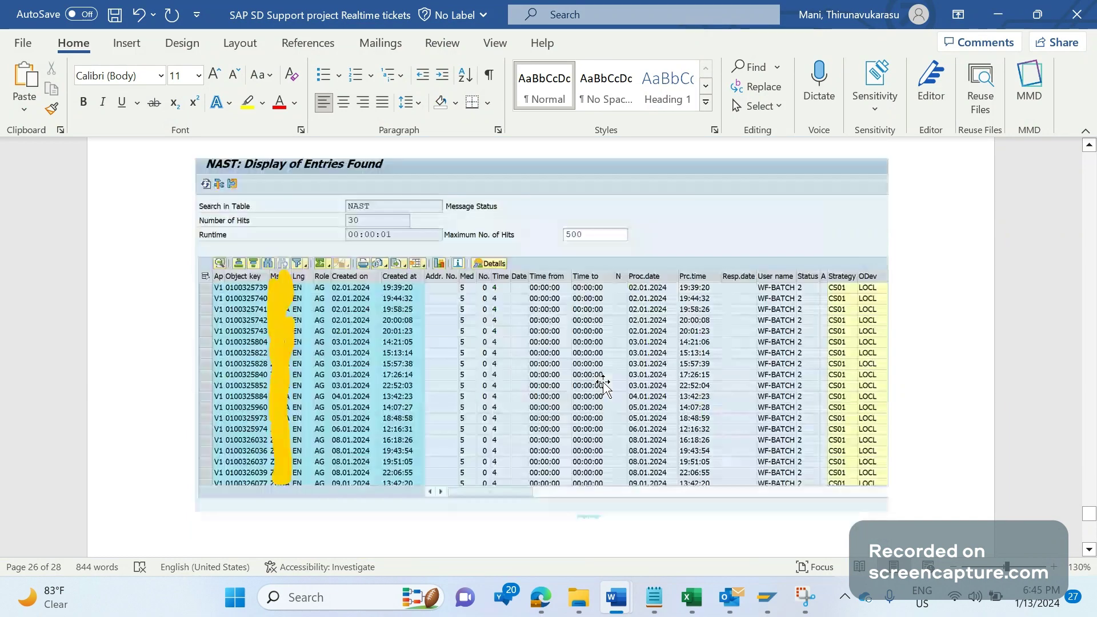
scroll(604, 386, down, 7)
scroll(603, 383, down, 5)
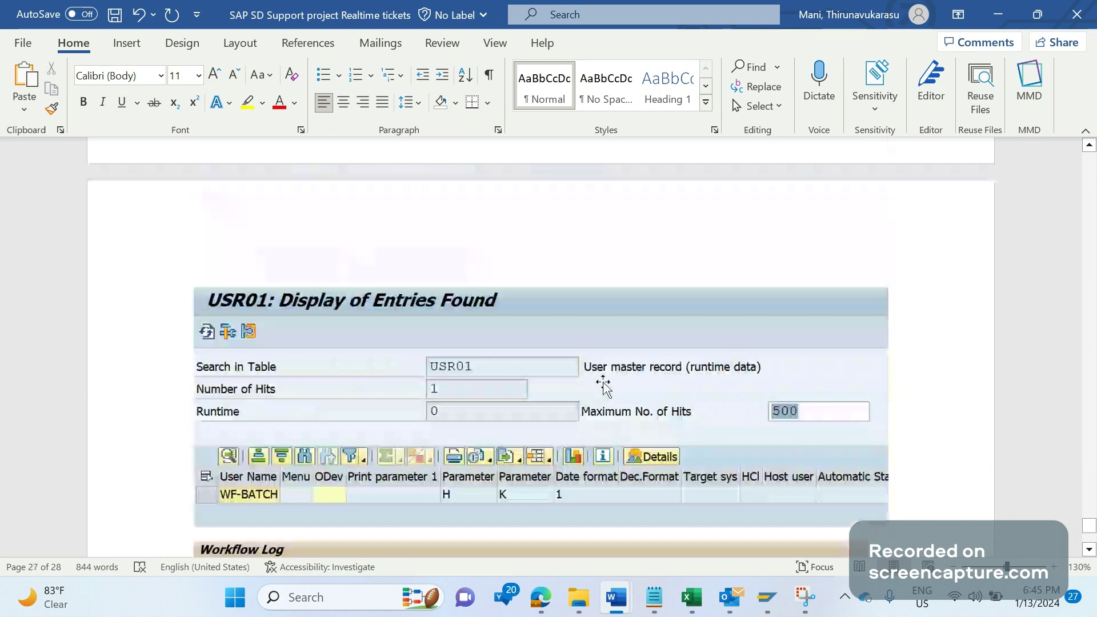
scroll(604, 385, down, 3)
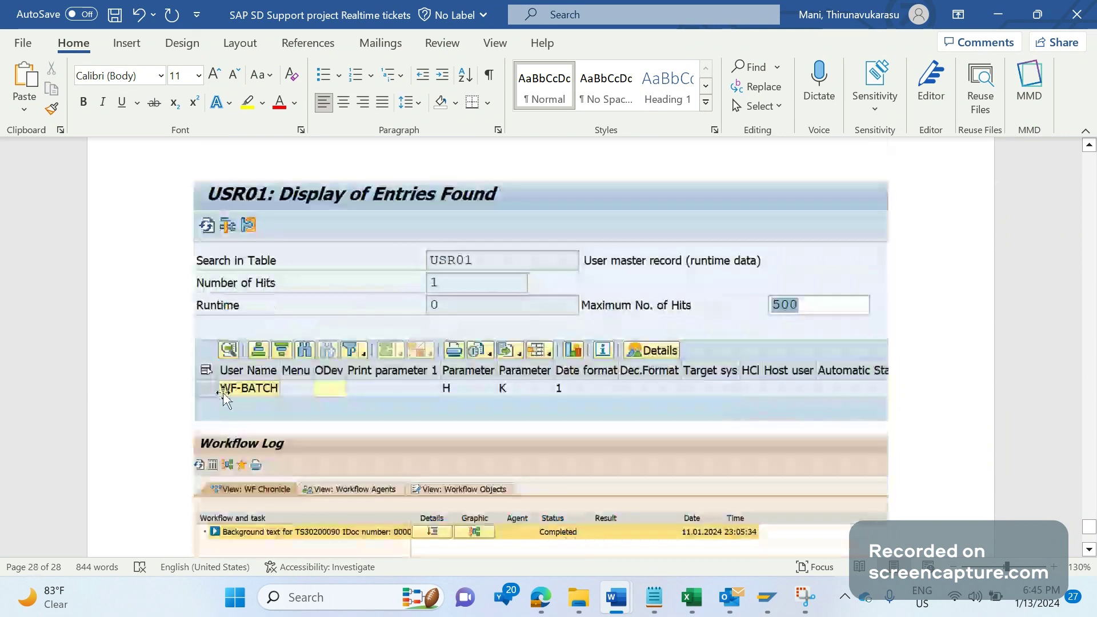
- Switch to the EH7 SAP session and load table USR01 in the General Table Display transaction
click(767, 597)
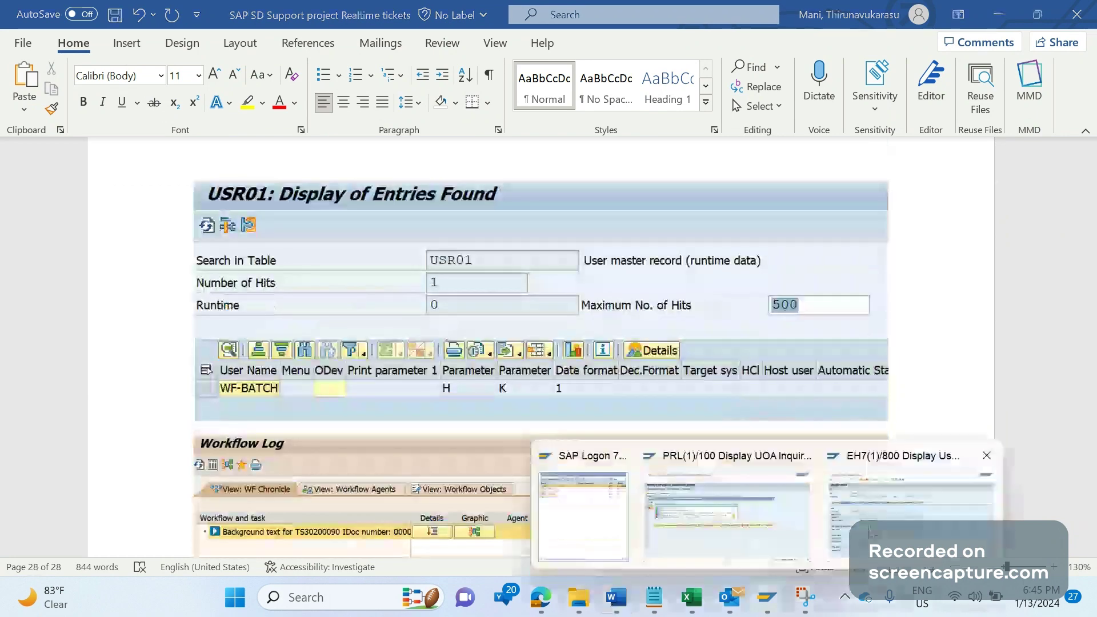
click(869, 531)
click(113, 50)
text(/NSE16)
key(Return)
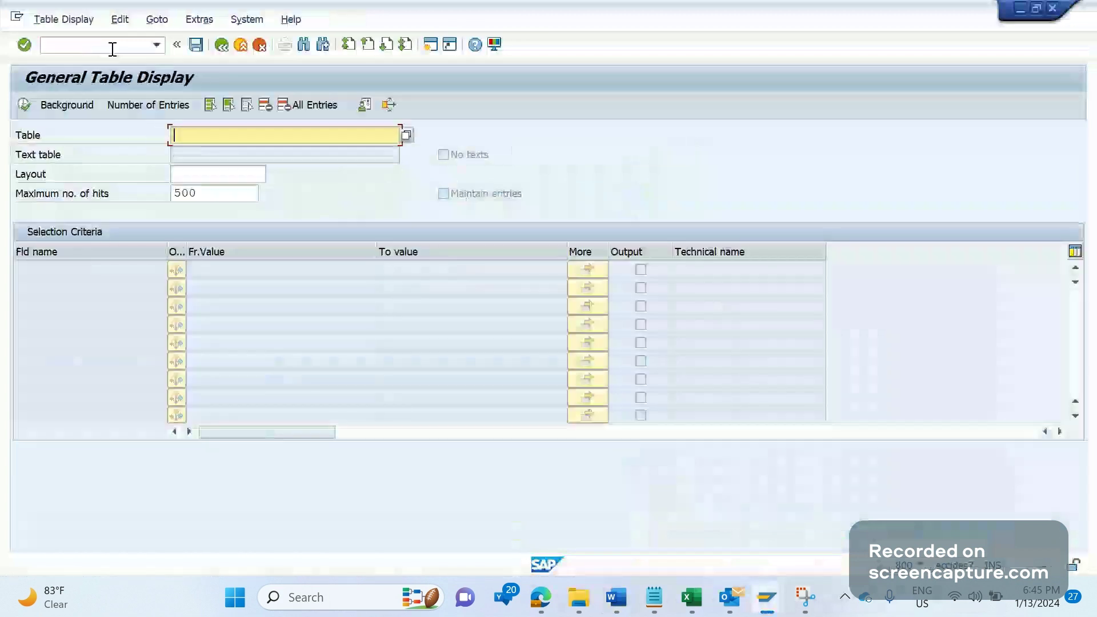
text(USR01)
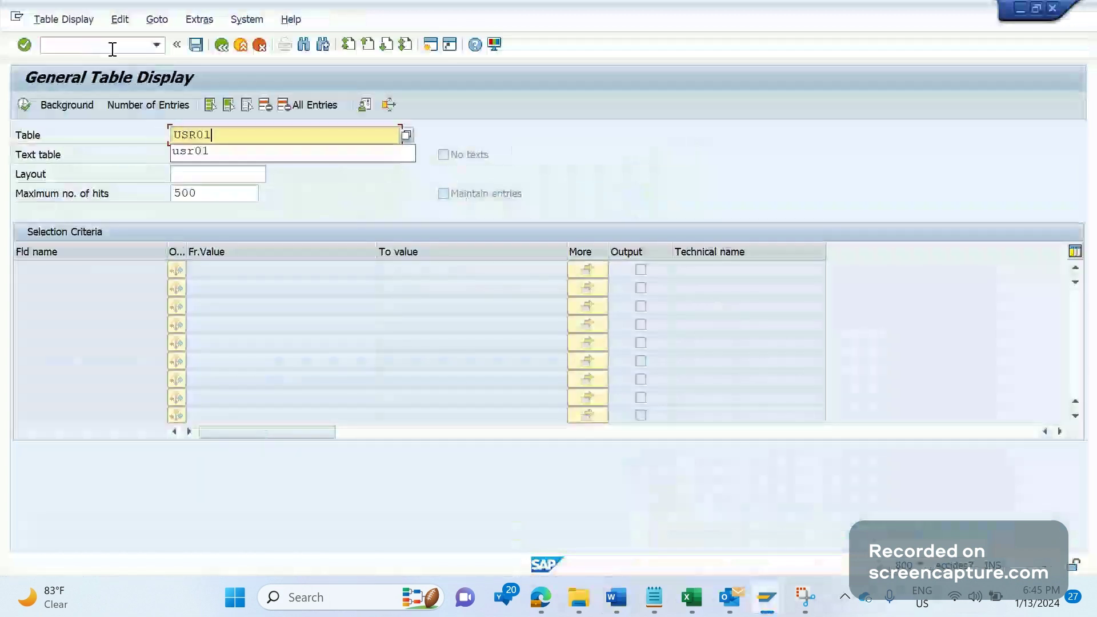
key(Return)
- Display the USR01 entry for user WF-BATCH and compare its output device with the entry in the Word document
click(237, 289)
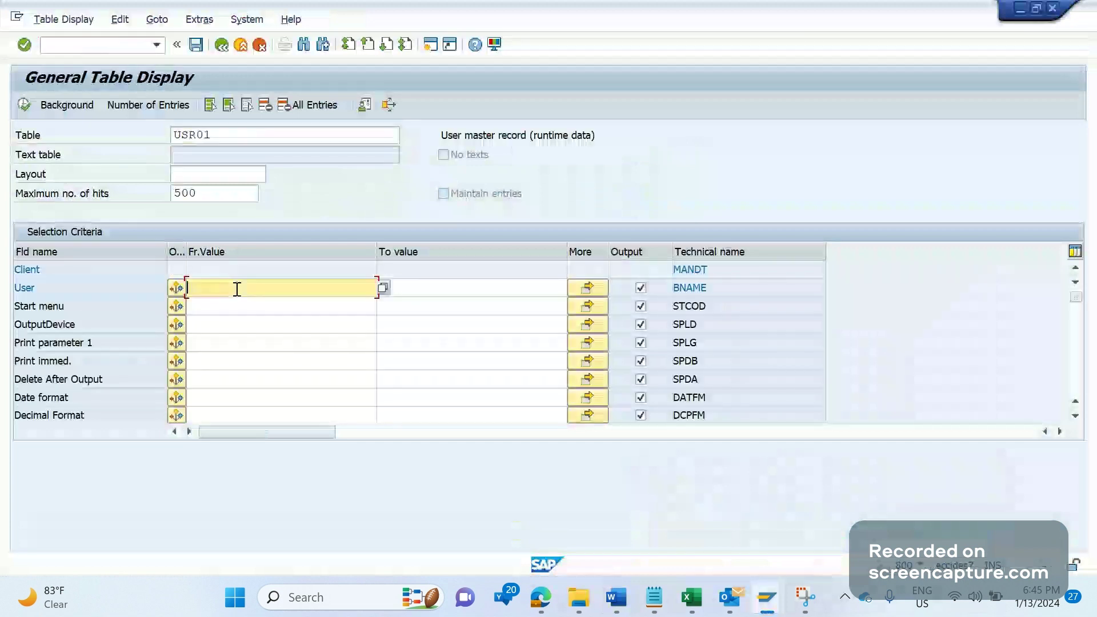
text(W)
key(Down)
key(Return)
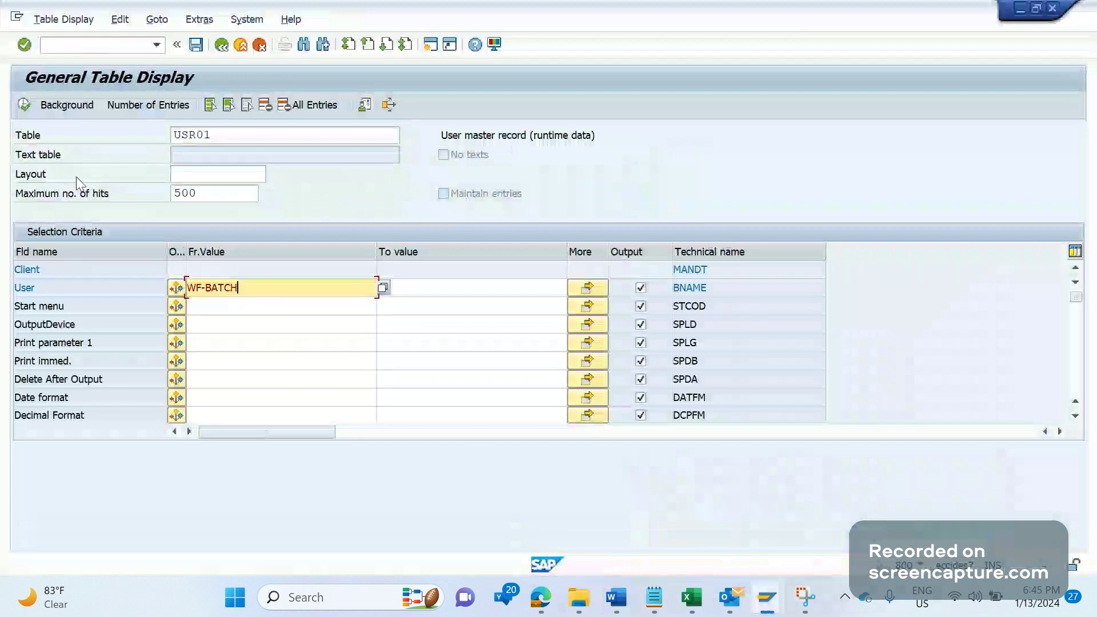
click(27, 107)
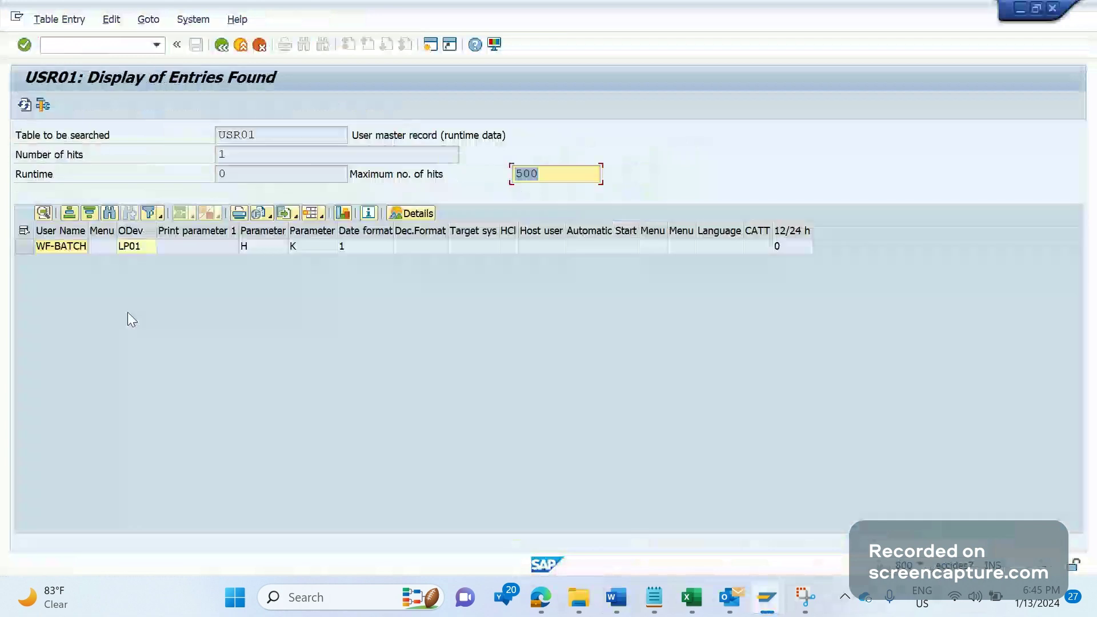
click(129, 248)
key(alt+Tab)
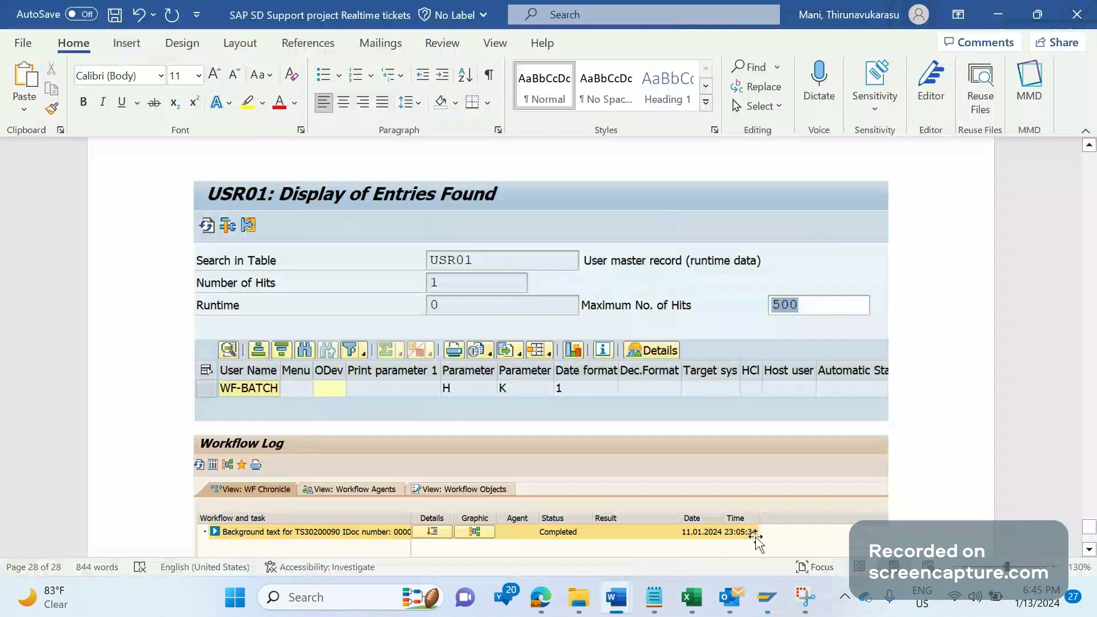
- Return to the SAP session and open transaction SU01
mouse_move(767, 594)
click(766, 571)
click(112, 49)
text(/NSU10)
key(BackSpace)
key(BackSpace)
text(01)
key(Return)
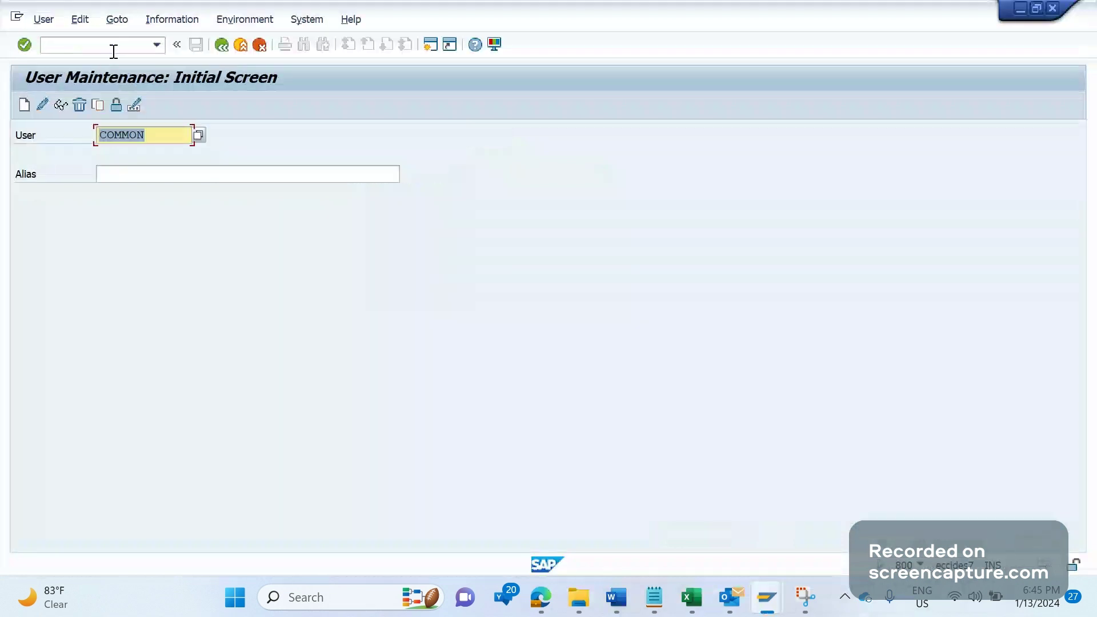
- Display user WF-BATCH and check the output device in its default settings
key(BackSpace)
click(147, 169)
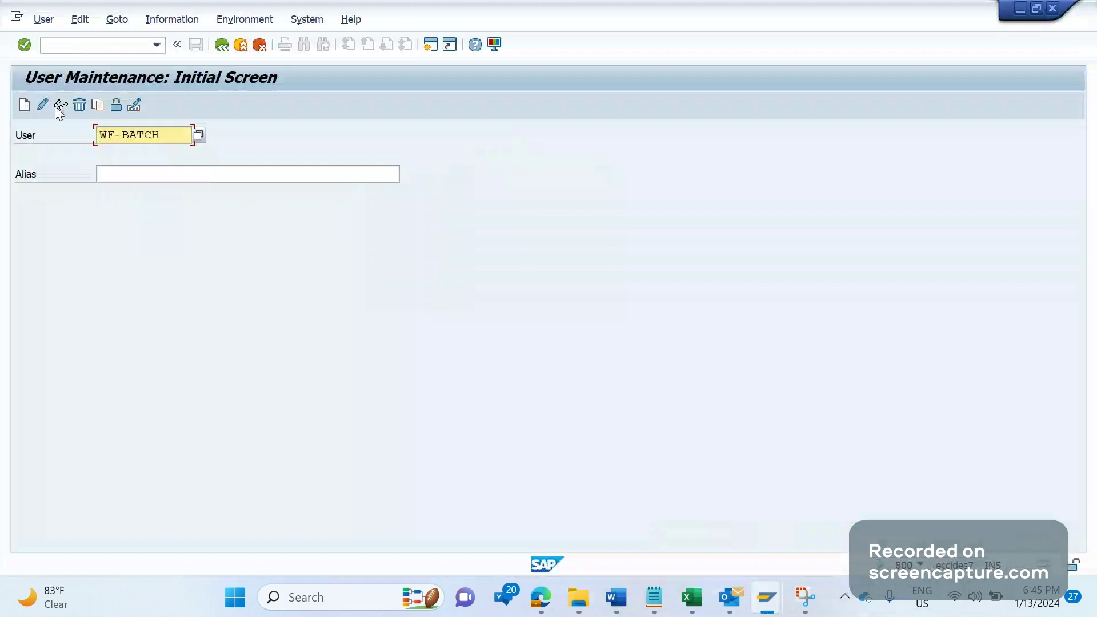
click(60, 105)
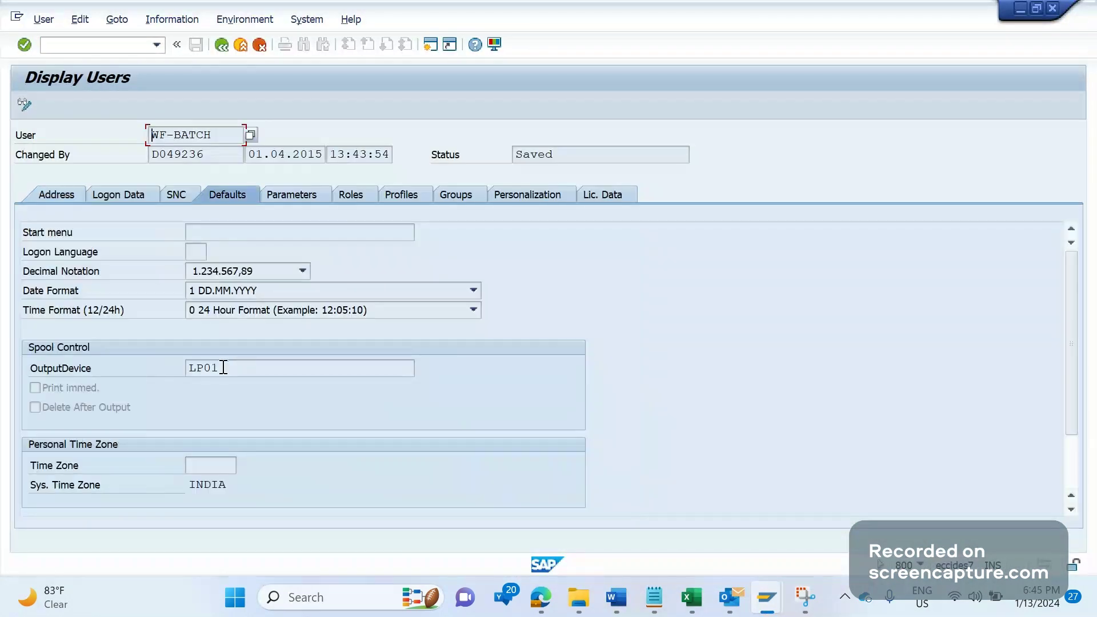
double_click(224, 367)
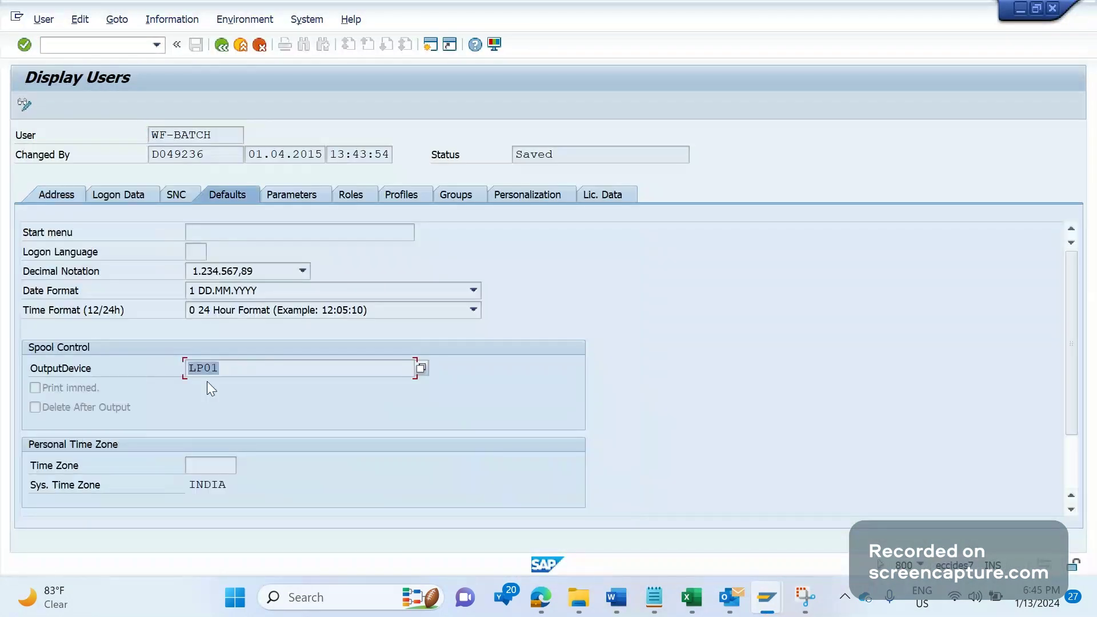
click(244, 362)
- Switch back to the Word document and examine the USR01 entry, the output processing log and the inquiry's print output details
key(alt+Tab)
click(448, 356)
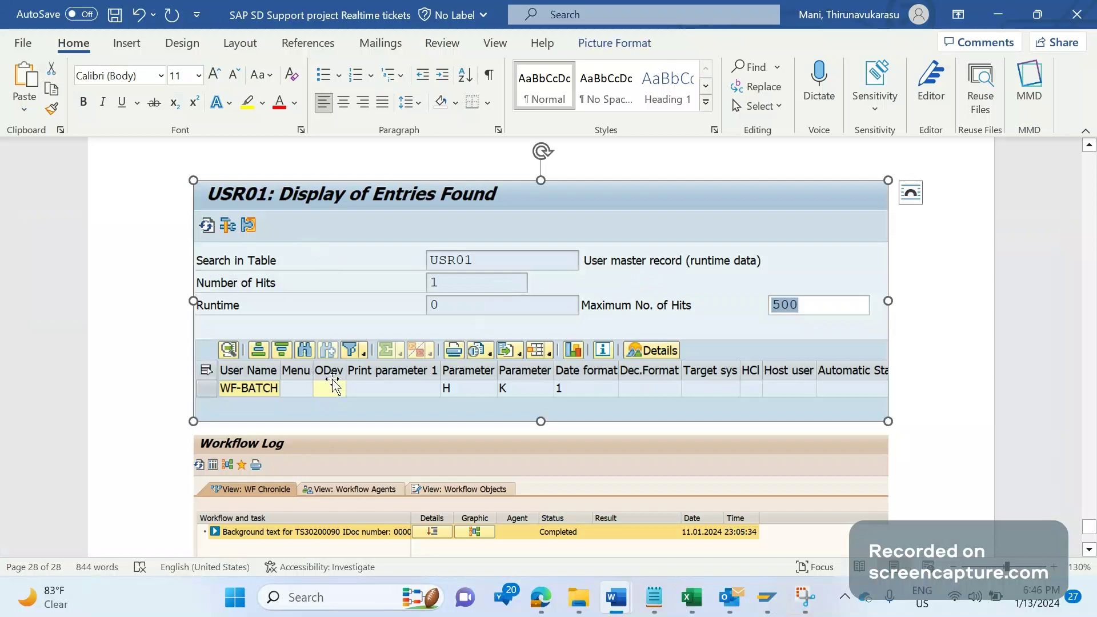
scroll(487, 381, up, 5)
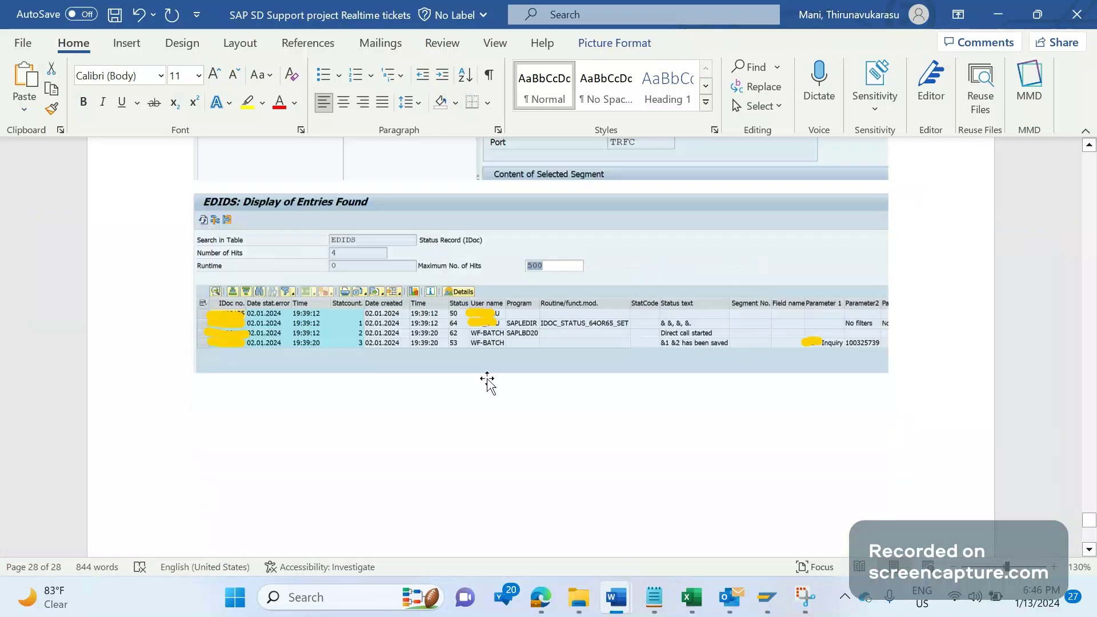
scroll(487, 381, up, 6)
scroll(487, 382, up, 5)
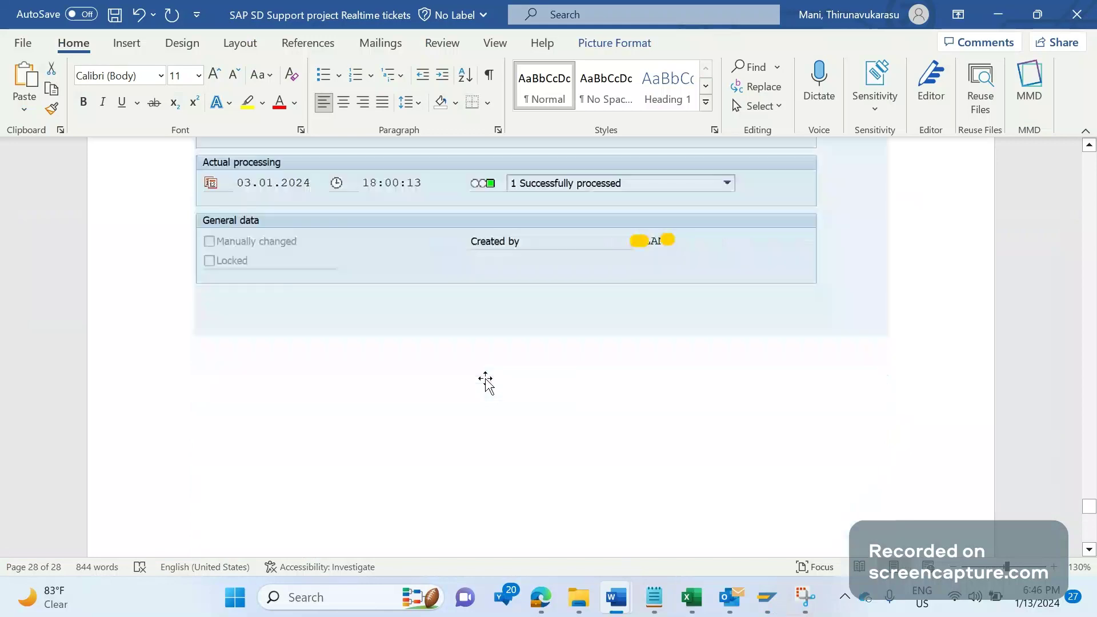
scroll(485, 382, up, 5)
scroll(486, 382, down, 2)
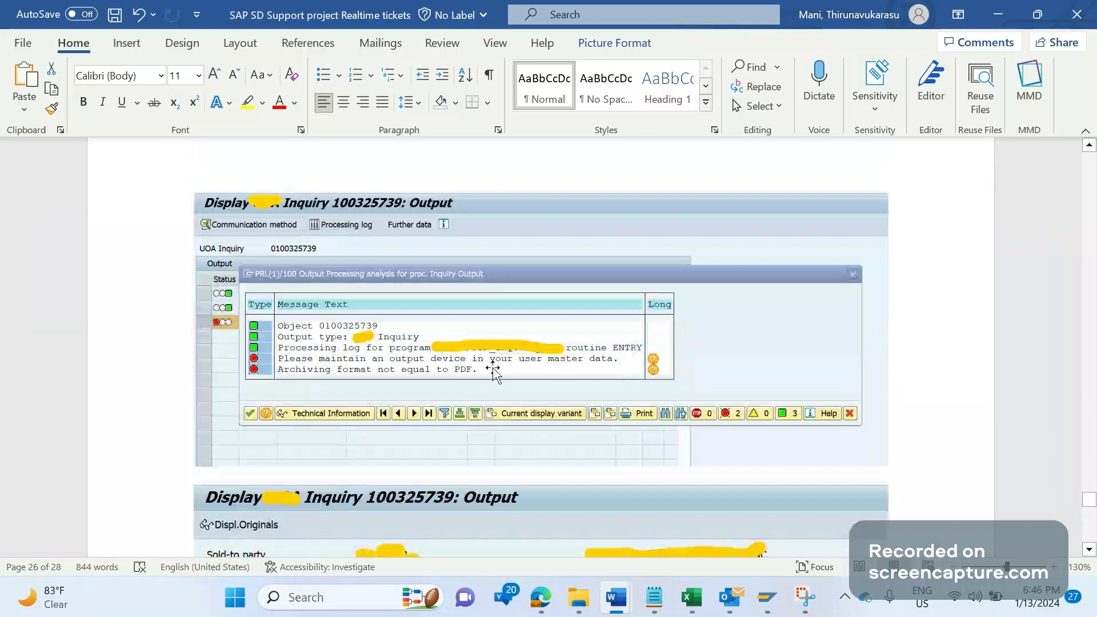
scroll(493, 371, down, 3)
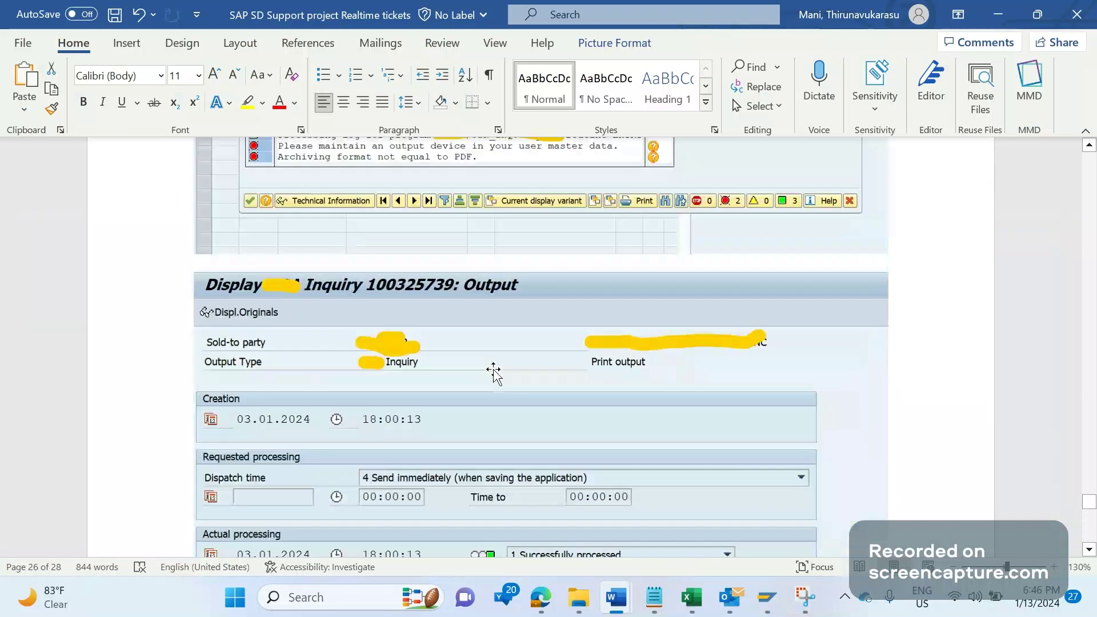
scroll(493, 373, down, 4)
scroll(493, 371, up, 2)
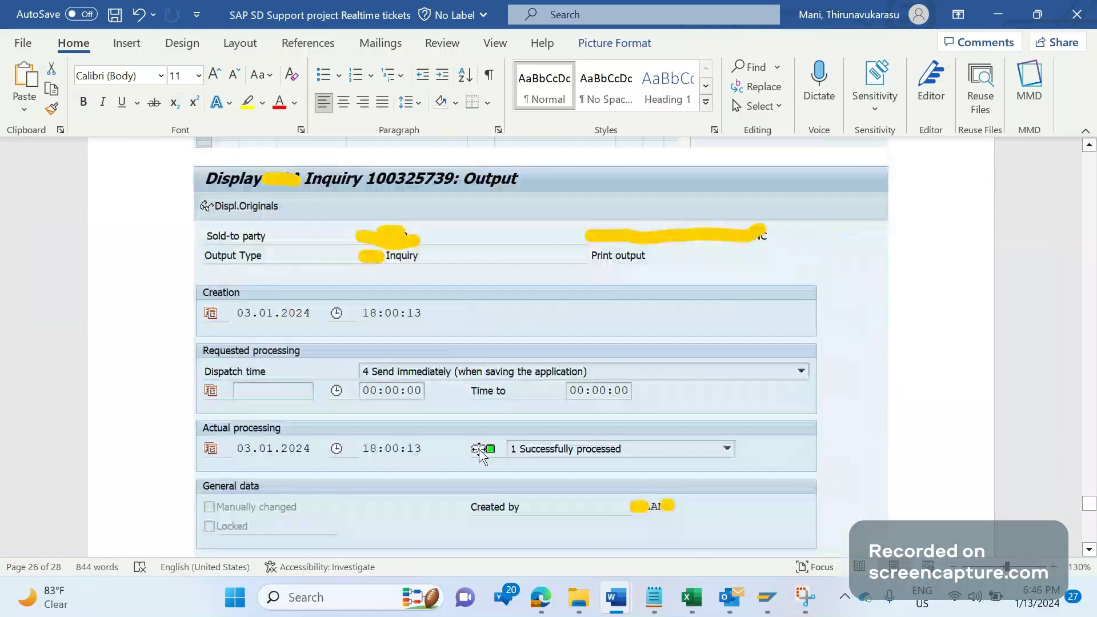
scroll(480, 454, up, 1)
- Examine Ticket 17's inquiry output list and the processing details of the external send output created by WF-BATCH
scroll(444, 437, down, 6)
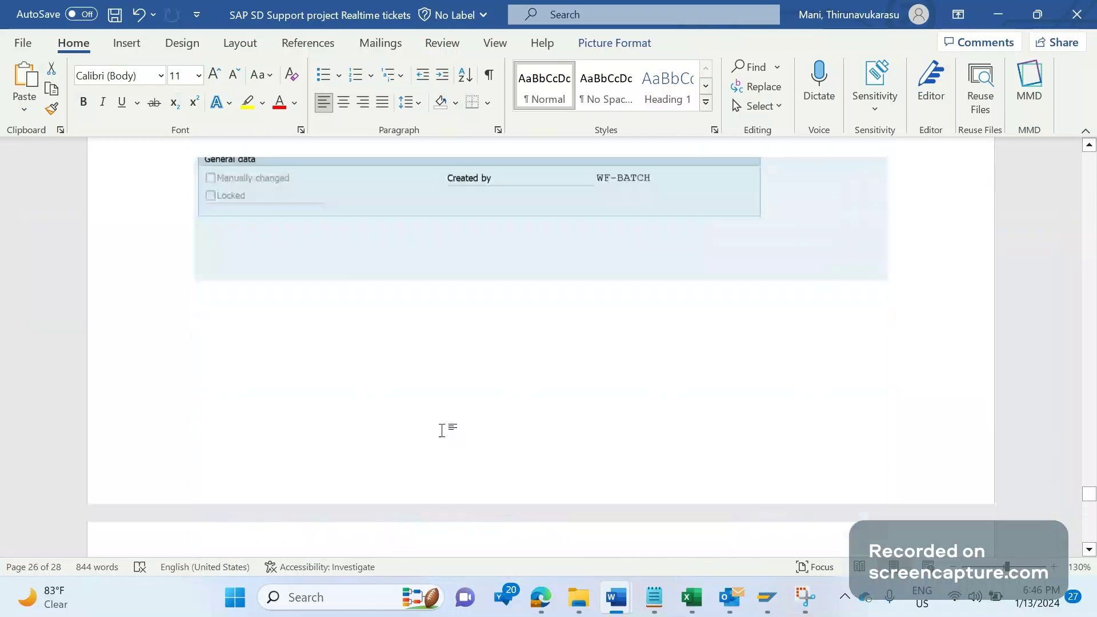
scroll(441, 430, up, 6)
scroll(442, 434, up, 1)
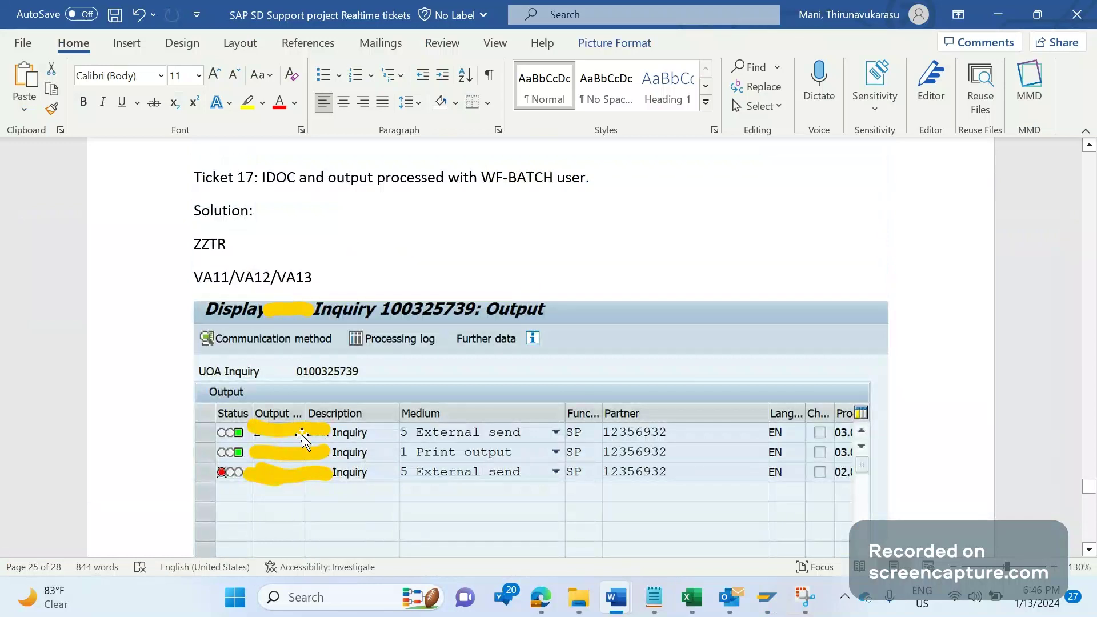
scroll(462, 439, down, 3)
scroll(461, 439, down, 3)
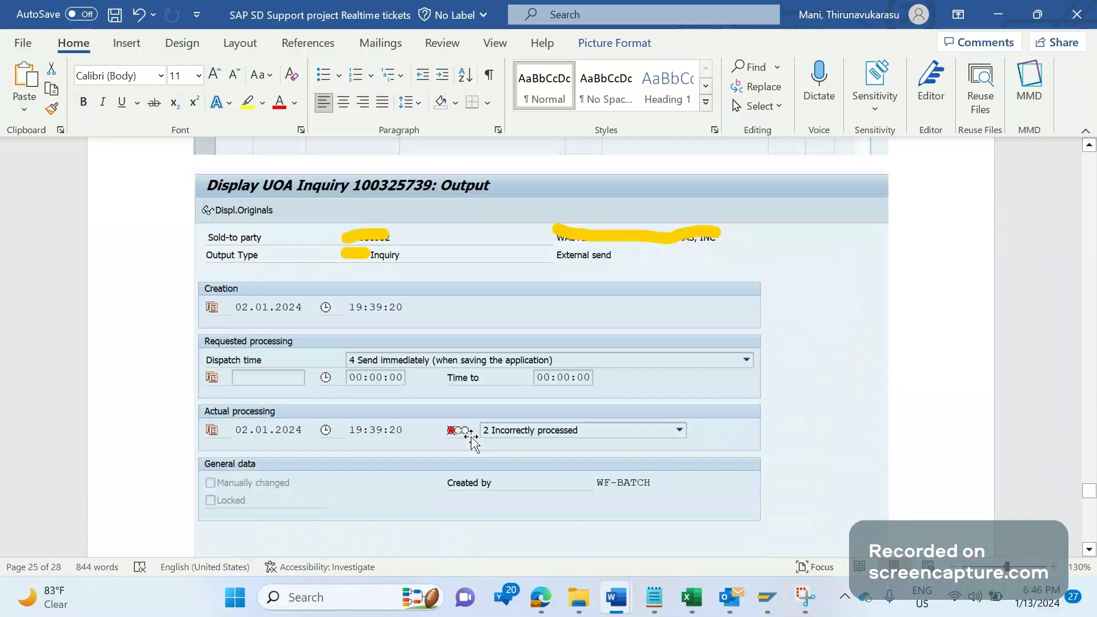
scroll(472, 441, down, 2)
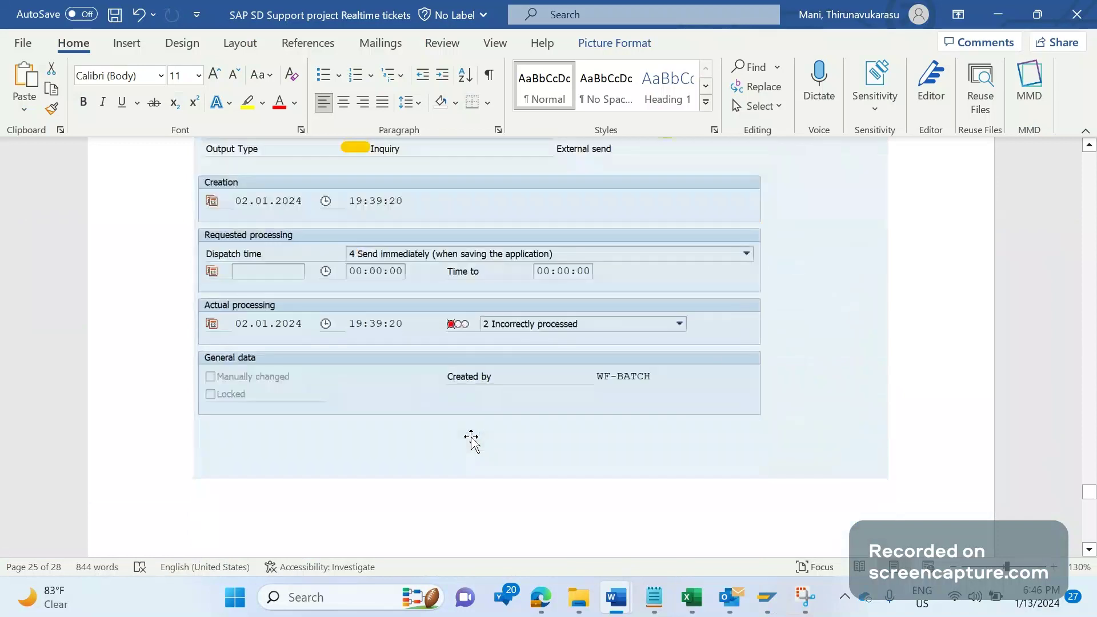
scroll(471, 440, down, 1)
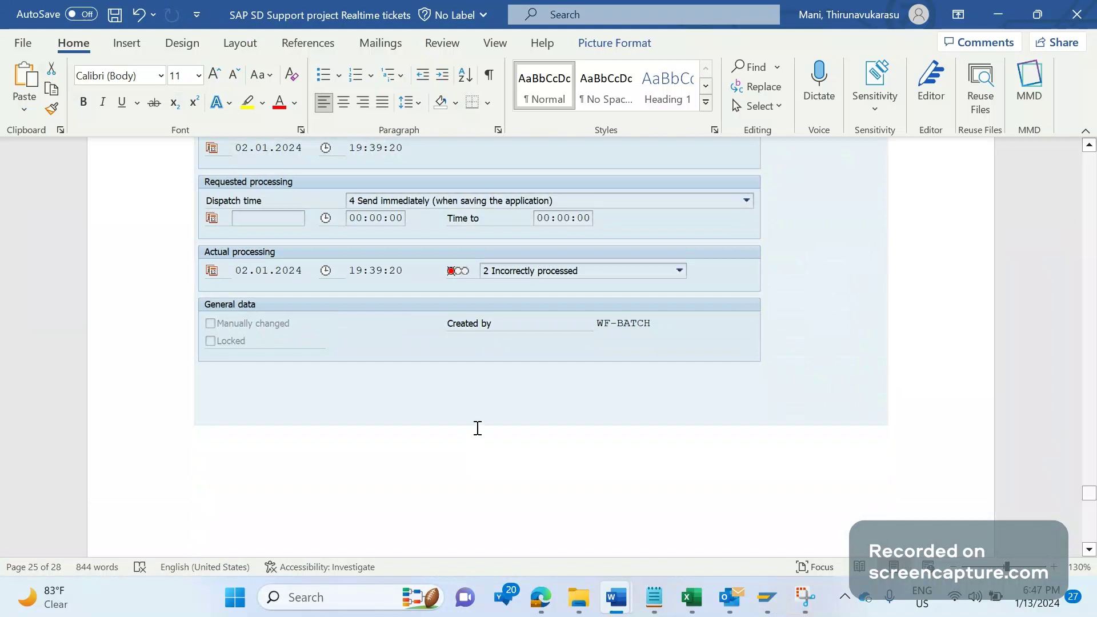
scroll(478, 428, up, 5)
scroll(483, 446, down, 3)
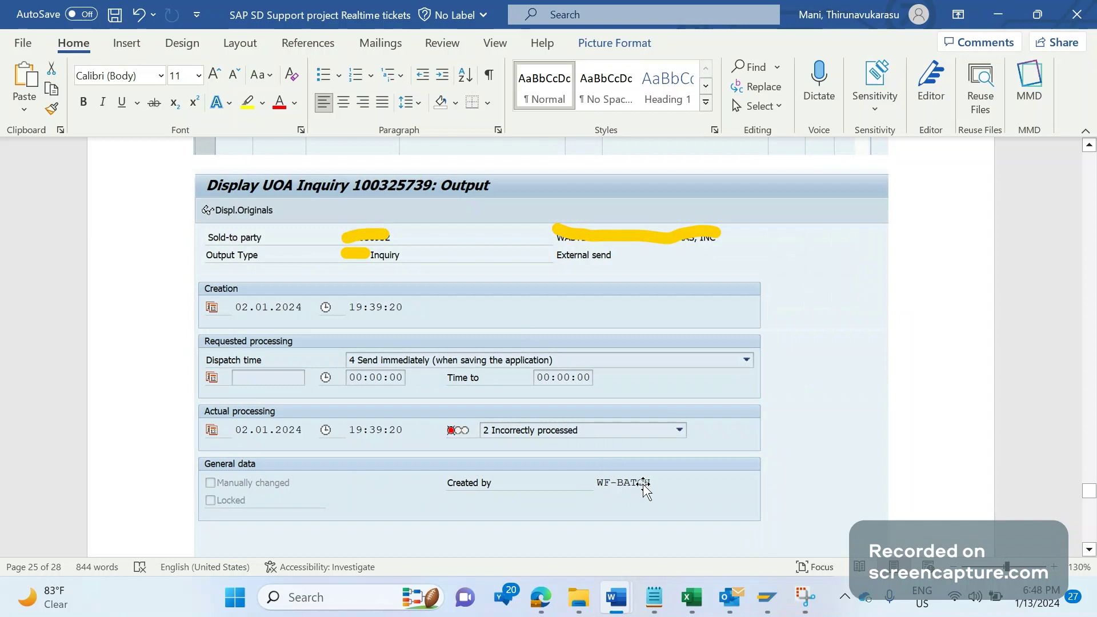
- Review the NAST entries processed by WF-BATCH and the status records in the IDoc display
scroll(643, 485, down, 7)
scroll(644, 485, down, 7)
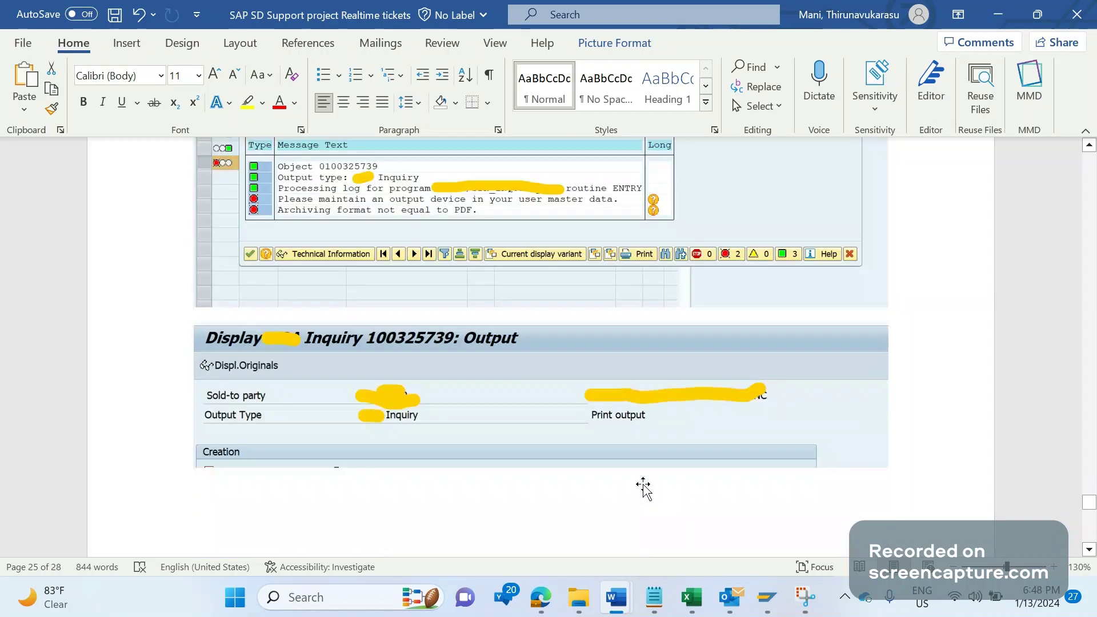
scroll(643, 487, down, 6)
scroll(642, 482, down, 6)
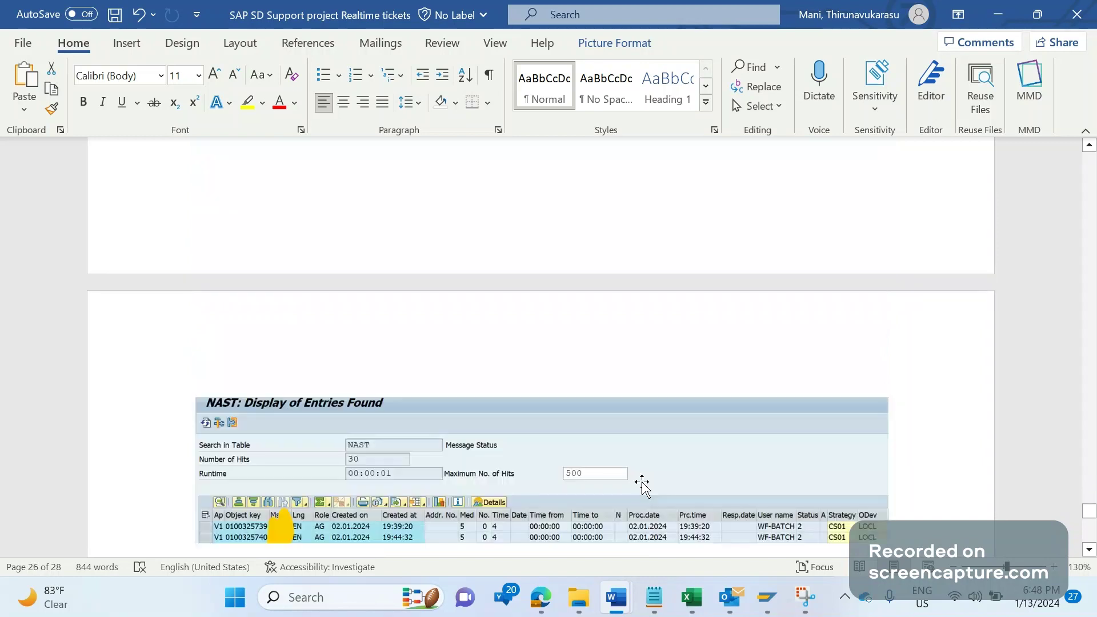
scroll(642, 485, down, 3)
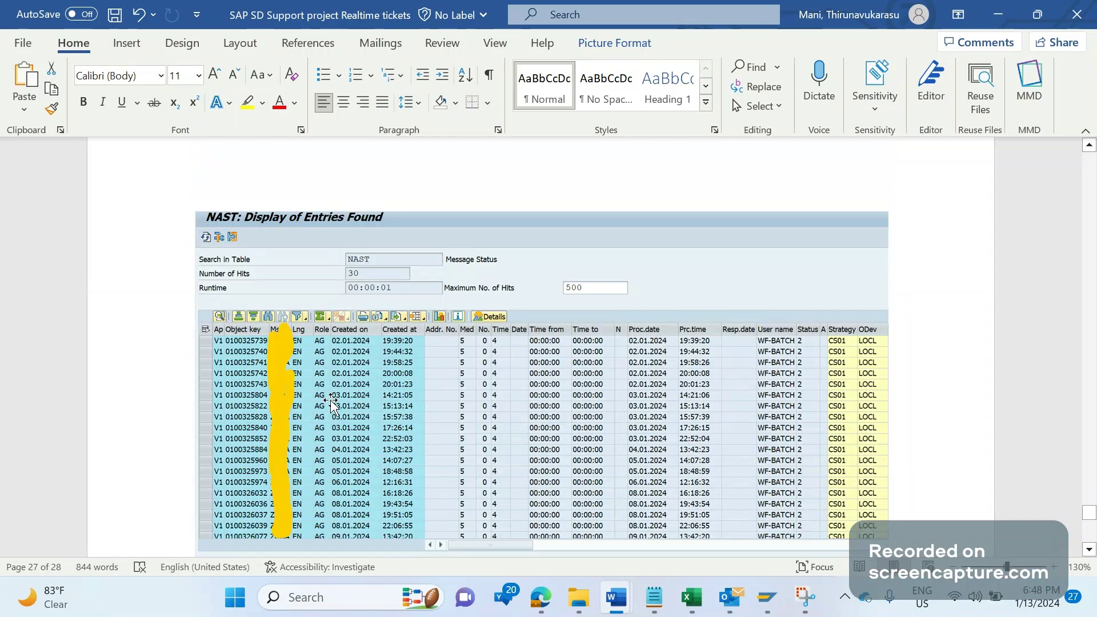
scroll(331, 401, down, 3)
scroll(331, 401, down, 1)
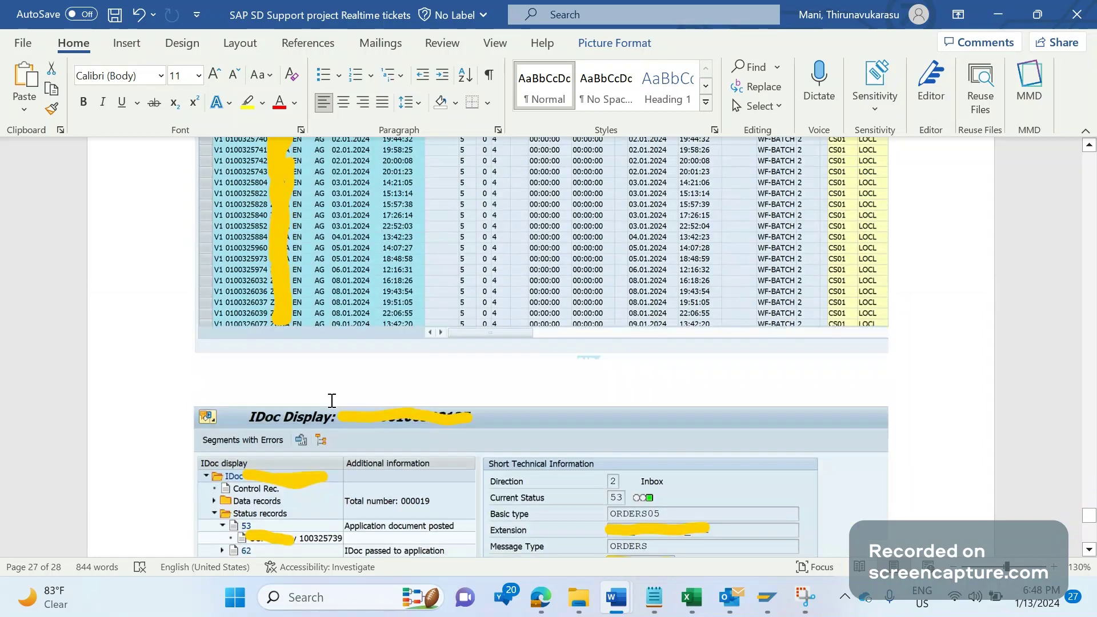
scroll(331, 401, down, 2)
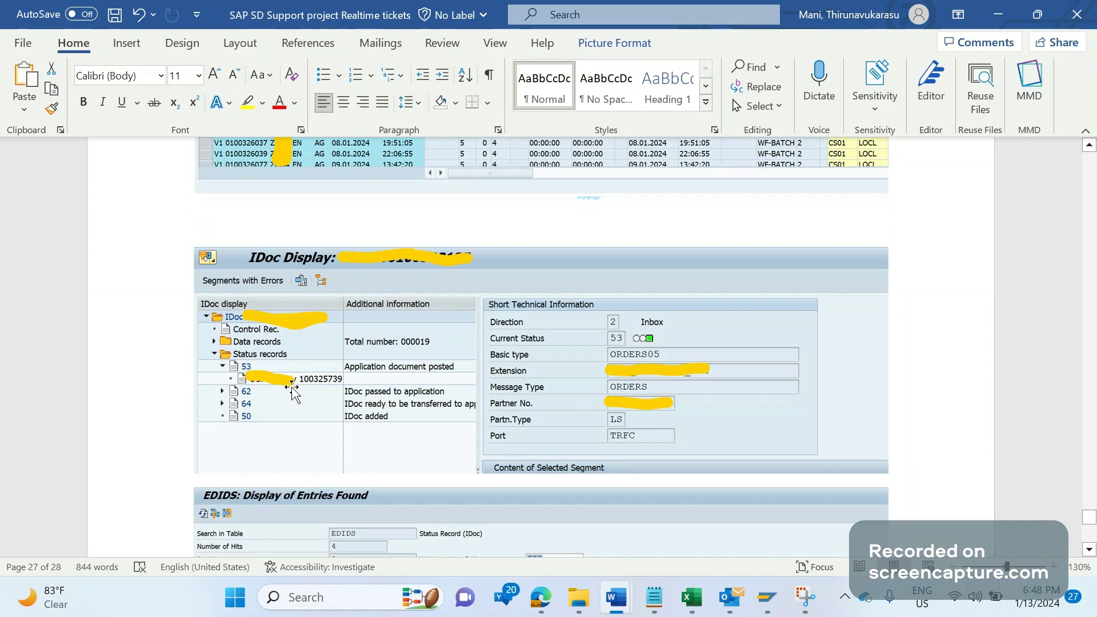
- Compare the NAST entries with the inquiry's print output details, the IDoc status records and the EDIDS table
scroll(427, 409, up, 5)
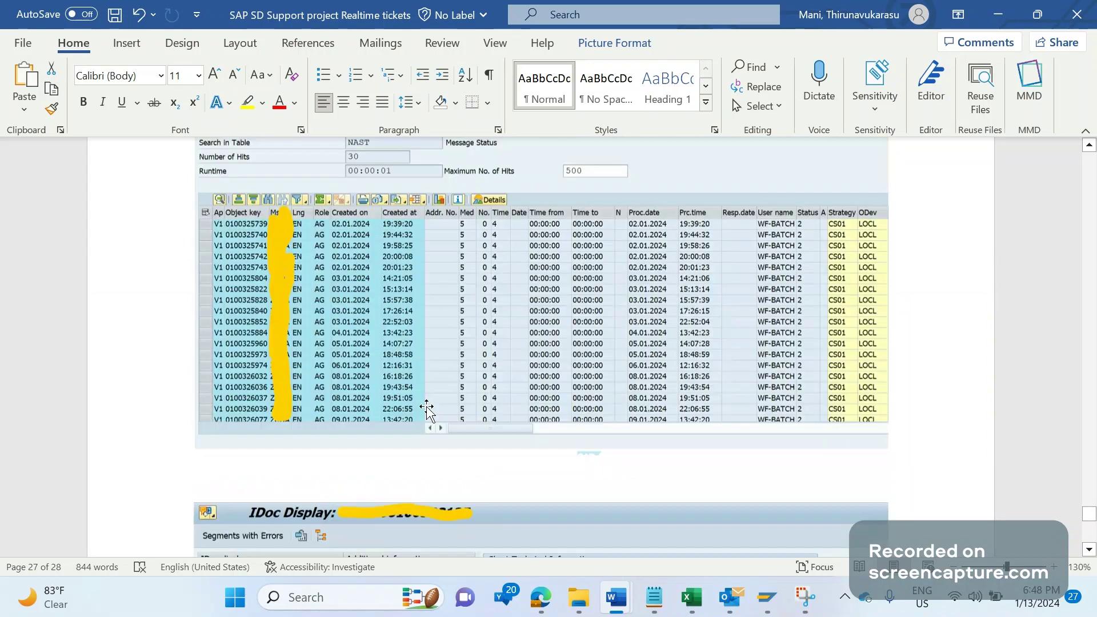
scroll(427, 408, up, 5)
scroll(427, 409, up, 7)
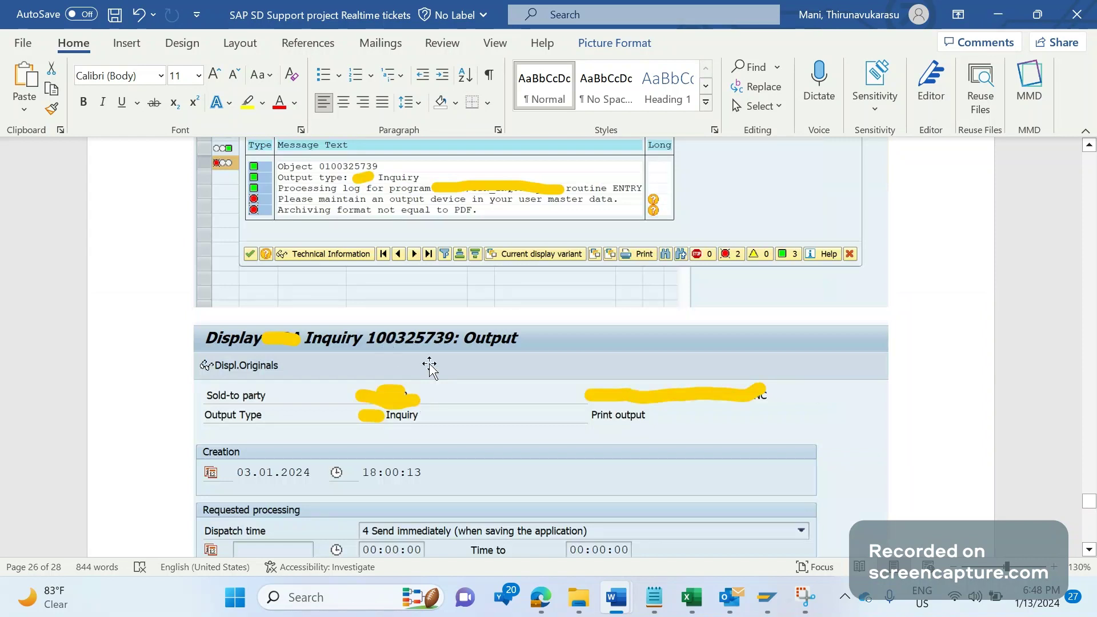
scroll(430, 364, down, 9)
scroll(431, 365, down, 5)
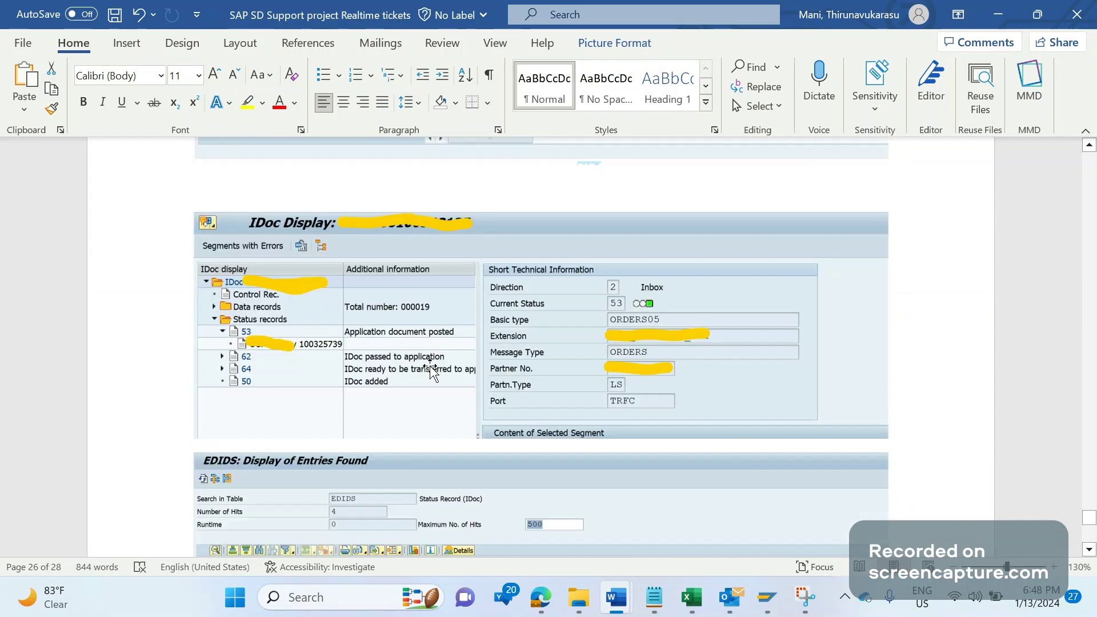
scroll(430, 371, down, 1)
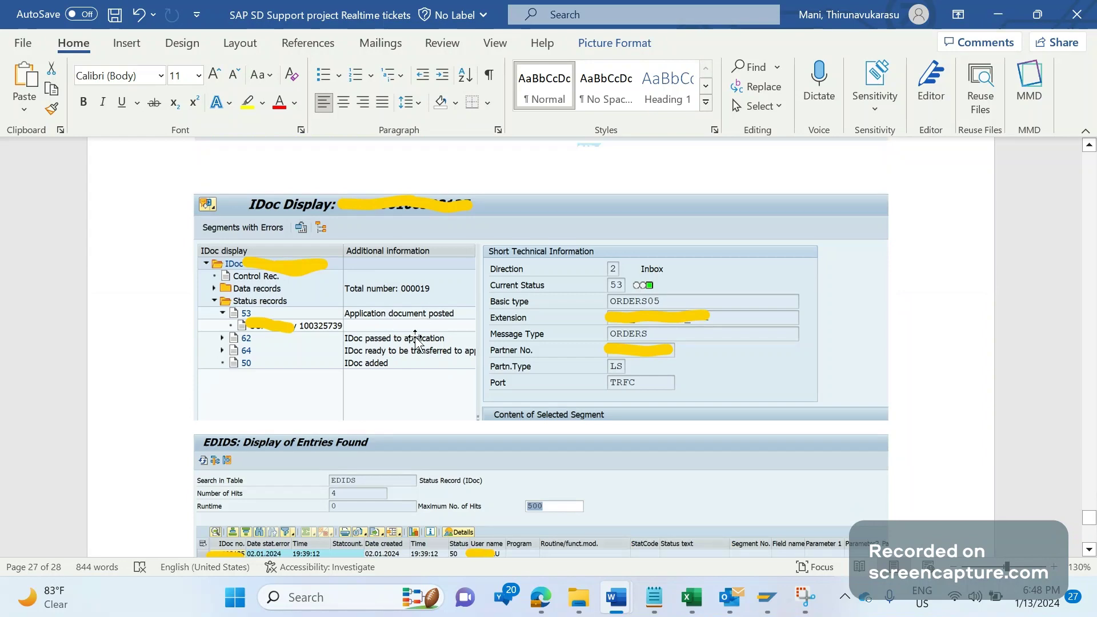
scroll(416, 340, down, 10)
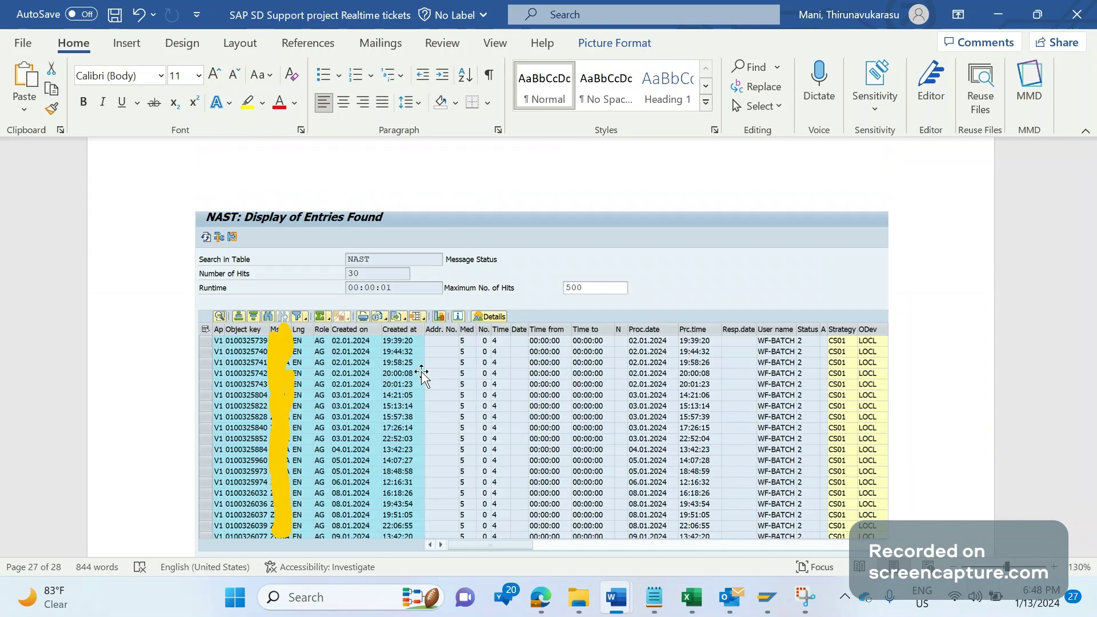
scroll(422, 374, down, 3)
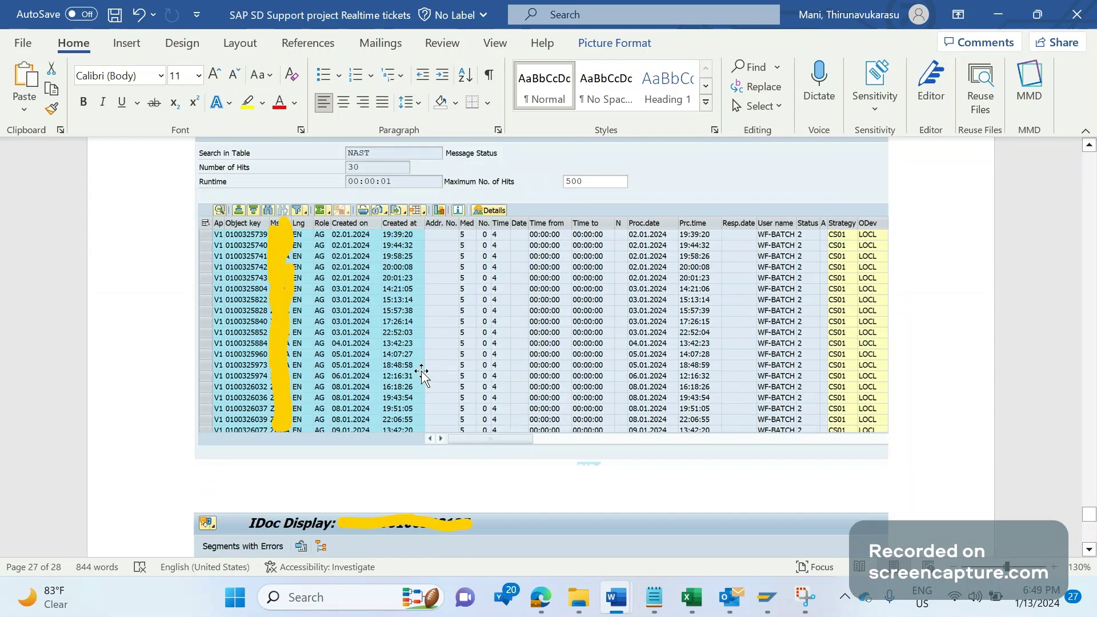
scroll(421, 374, up, 1)
scroll(422, 374, up, 8)
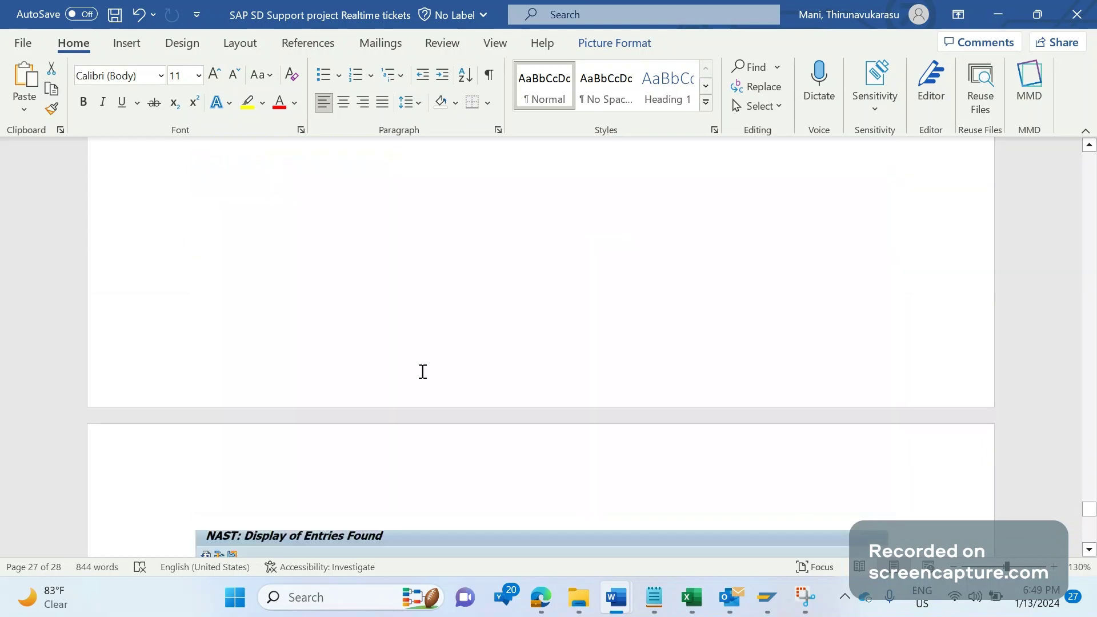
- Insert a blank line between the IDoc display and EDIDS table screenshots in Ticket 17
scroll(423, 372, down, 12)
scroll(421, 374, down, 3)
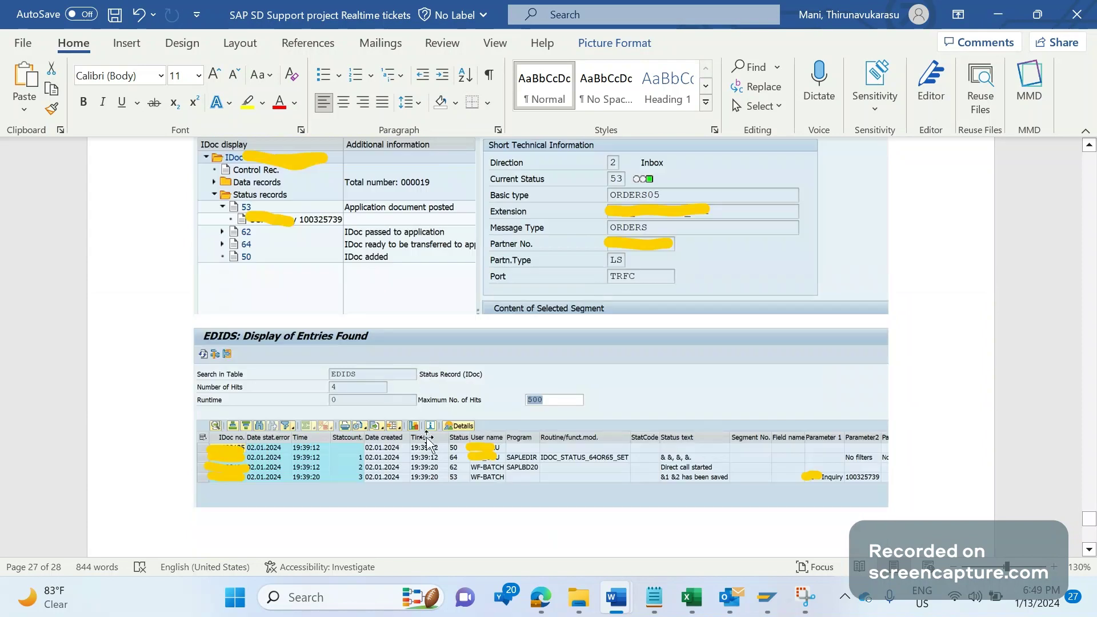
click(958, 307)
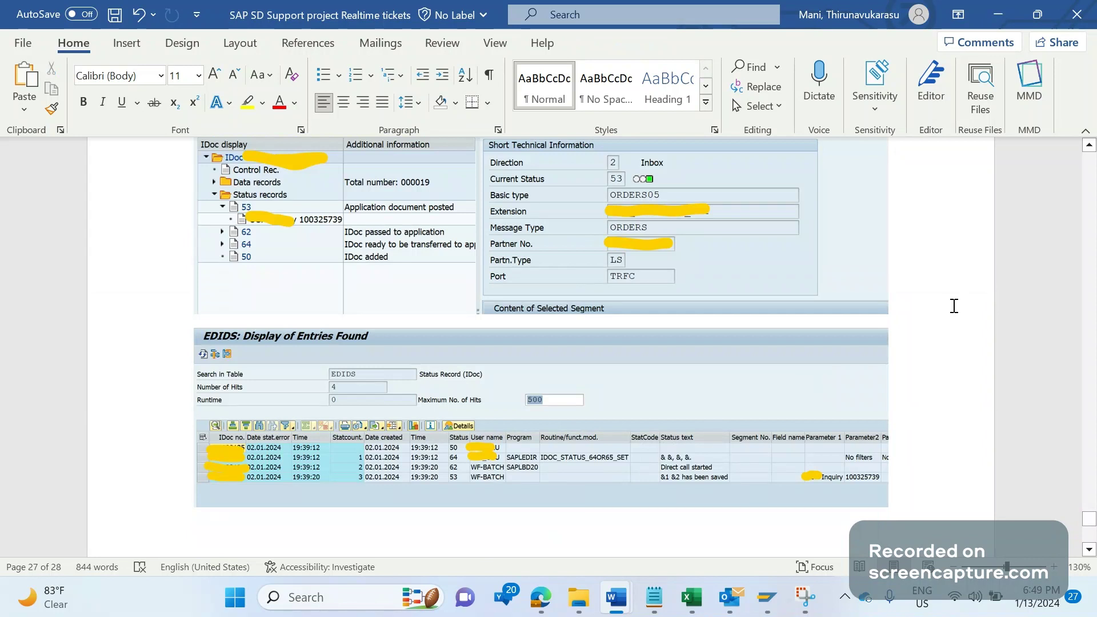
key(Return)
key(ctrl+z)
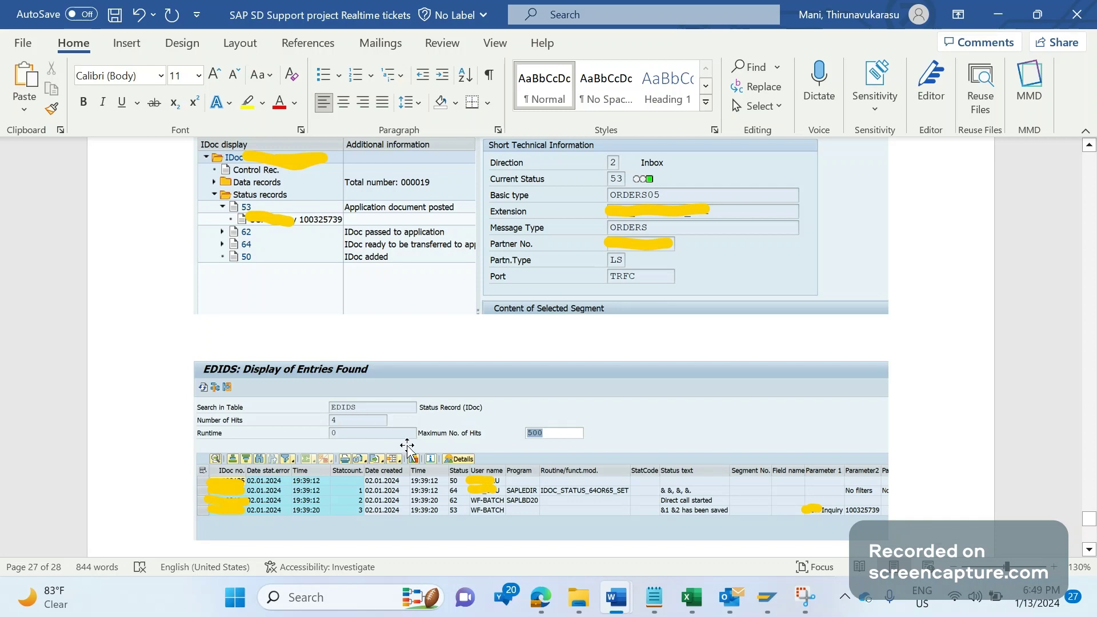
- Compare the status records in the IDoc display with the entries of the EDIDS table
scroll(407, 446, down, 3)
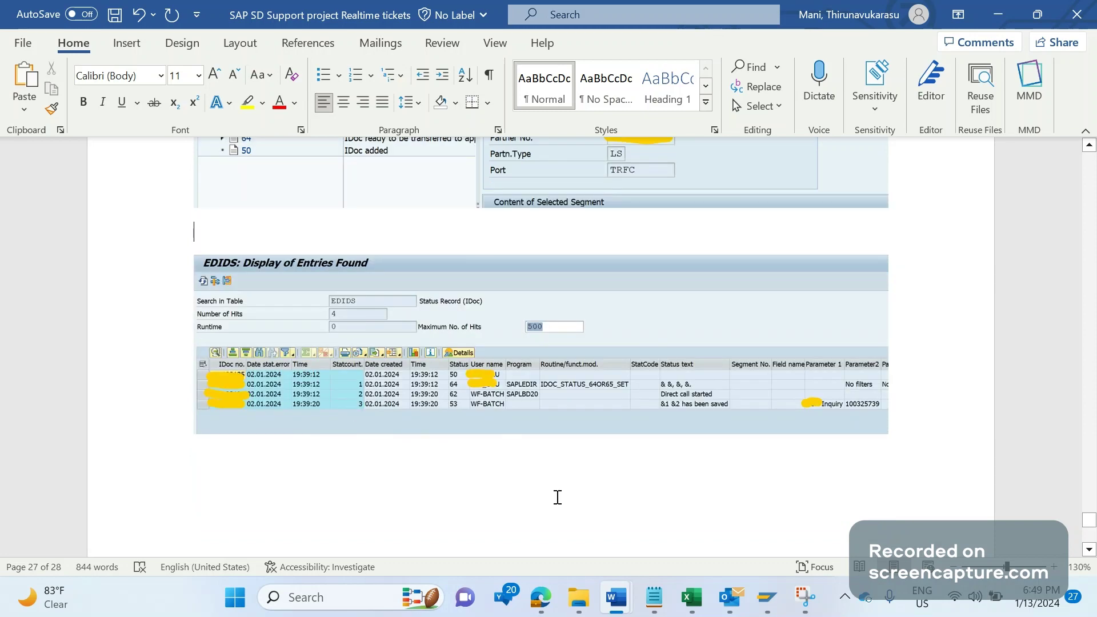
scroll(559, 464, up, 1)
scroll(559, 464, up, 4)
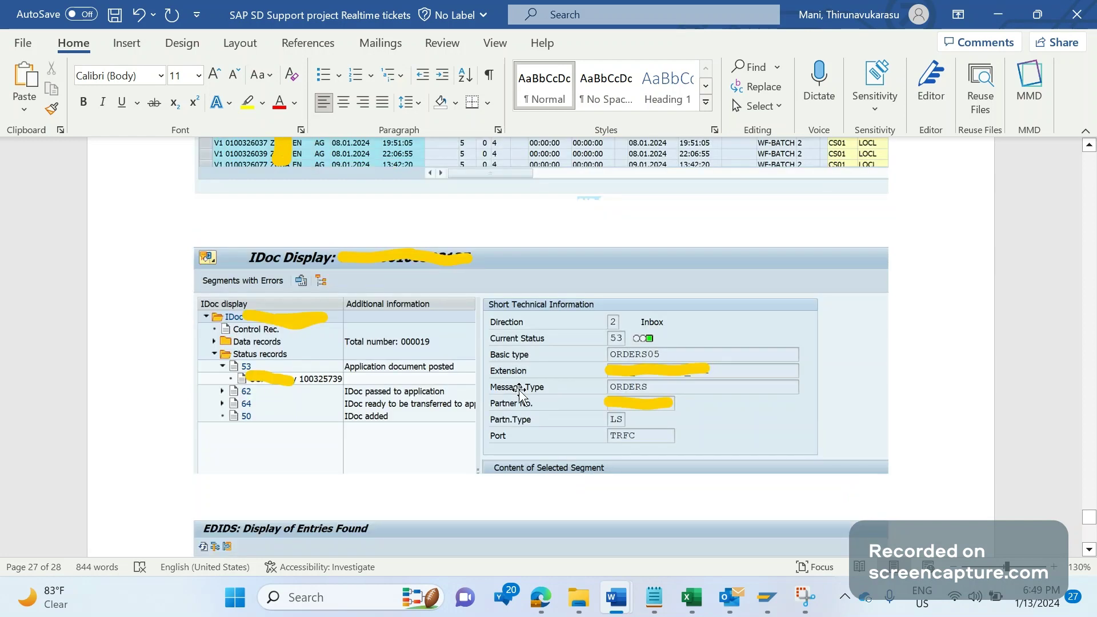
scroll(628, 390, down, 3)
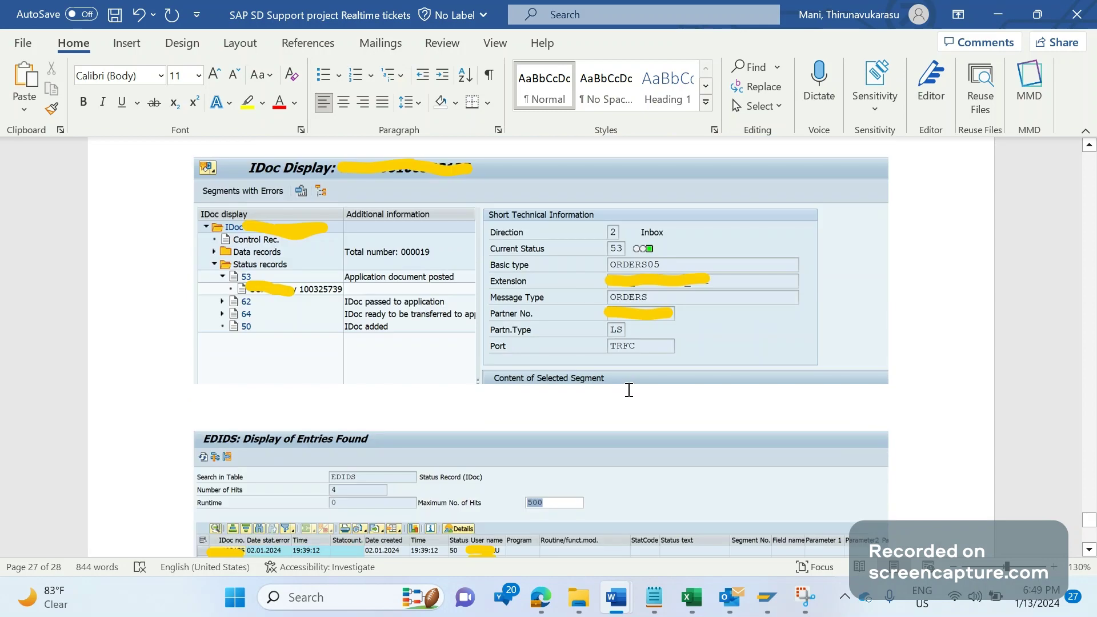
scroll(629, 390, down, 8)
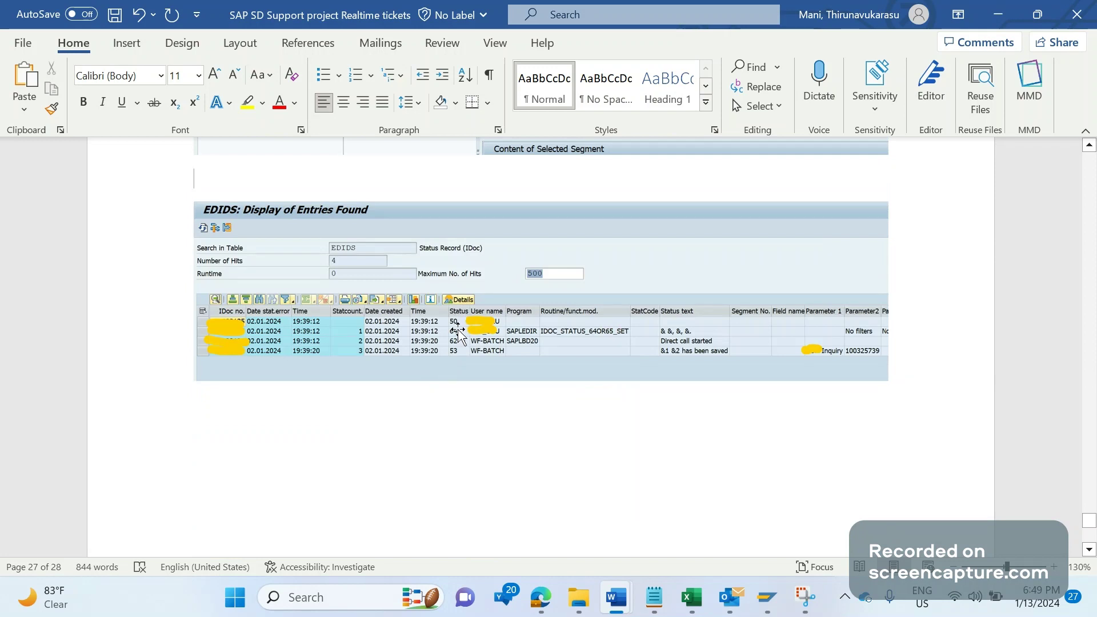
- Enter the note RFC_ZZZ on the blank line above the EDIDS table screenshot
click(1055, 567)
click(1055, 567)
click(1054, 567)
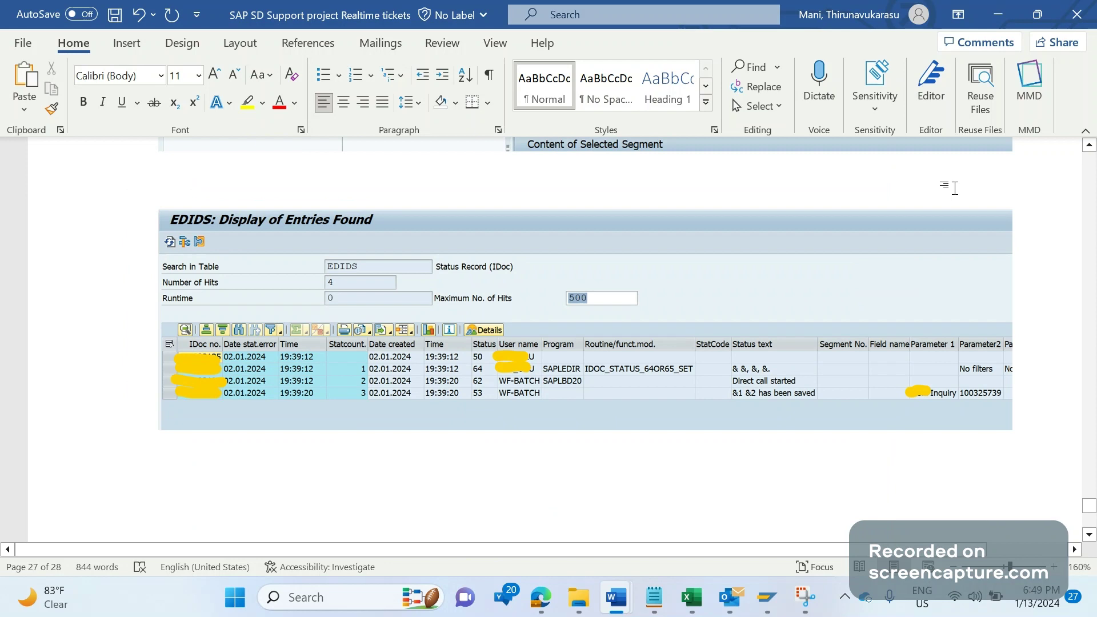
text(RFC_ZZZ)
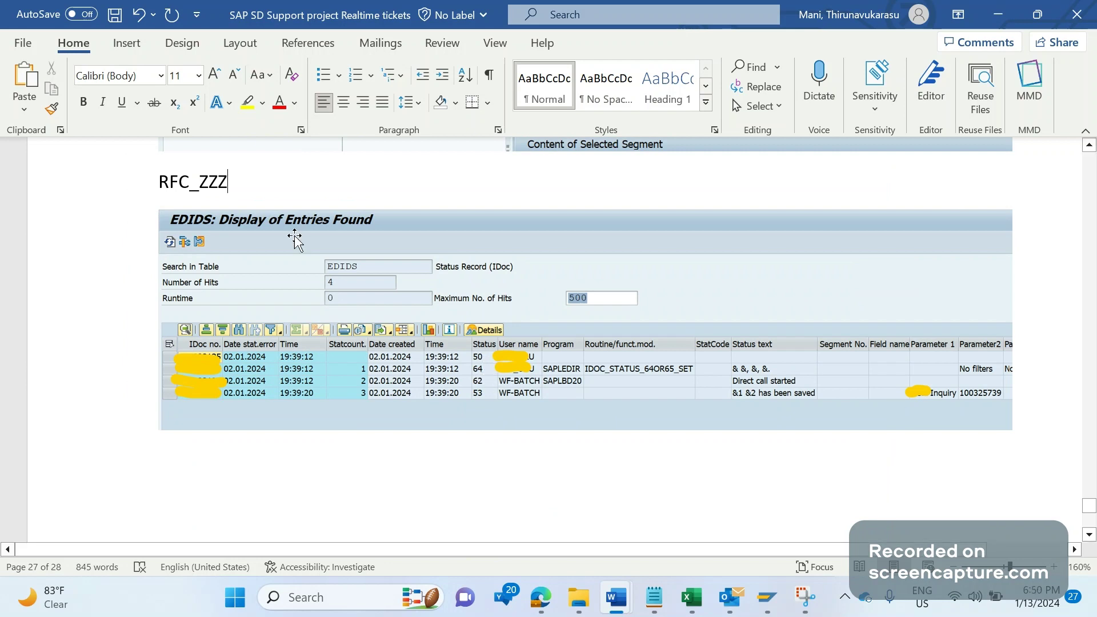
- Compare the RFC_ZZZ note with the user names recorded for each status in the EDIDS table
drag(227, 181, 194, 182)
double_click(193, 182)
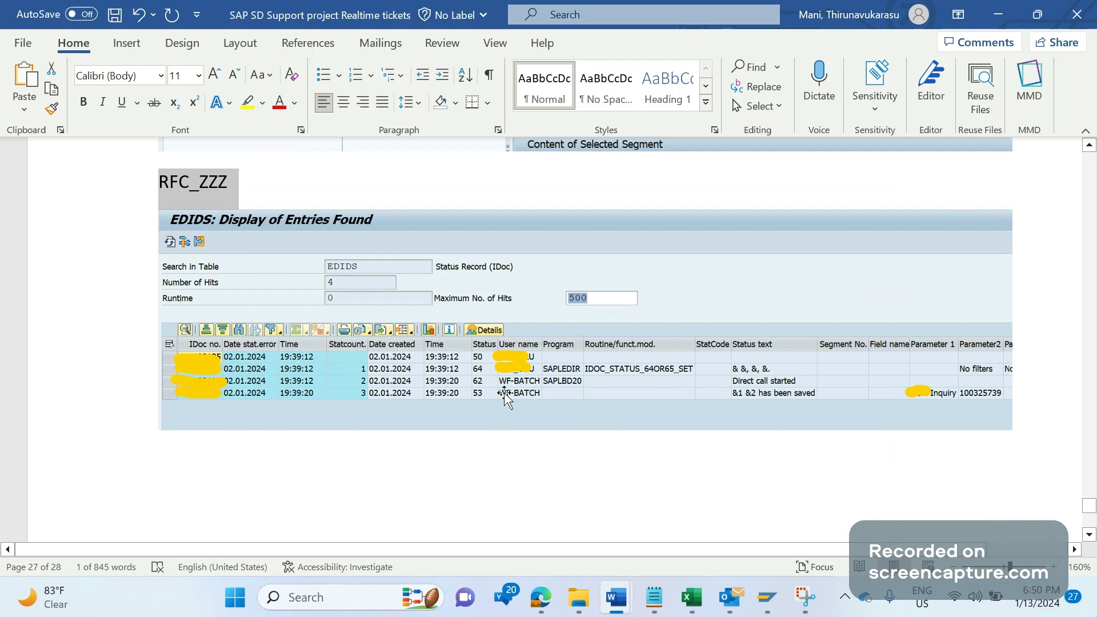
click(298, 187)
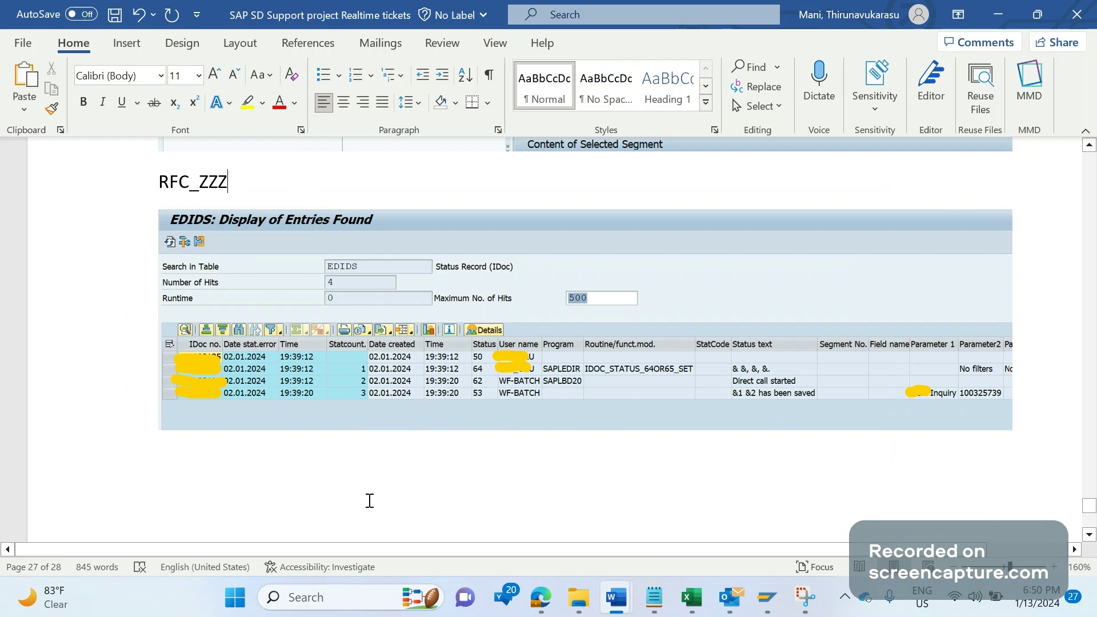
click(489, 373)
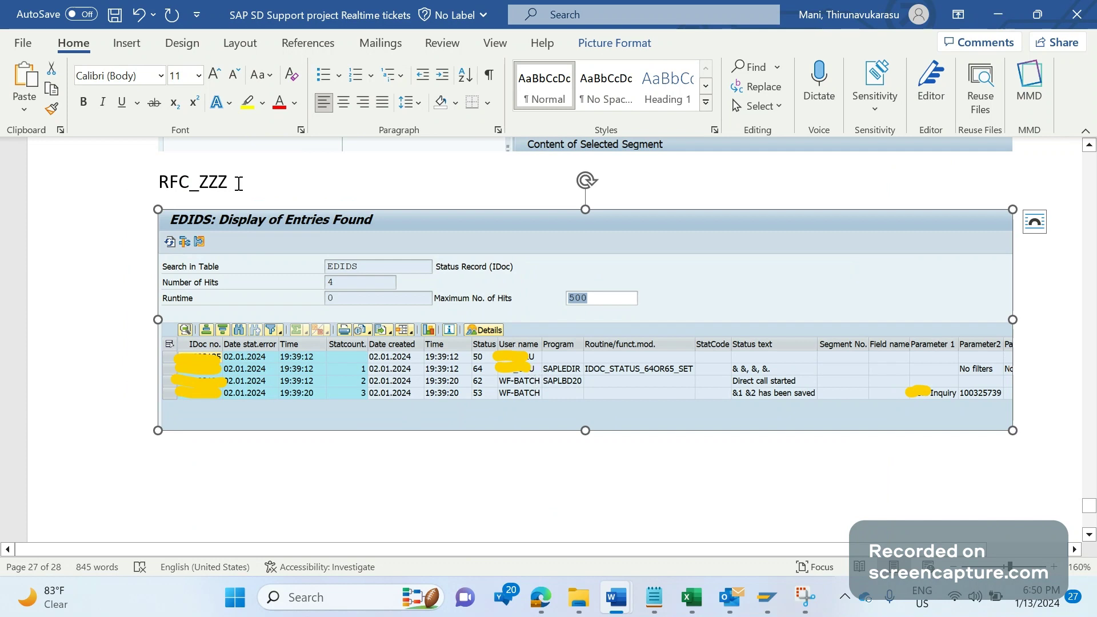
drag(239, 184, 186, 219)
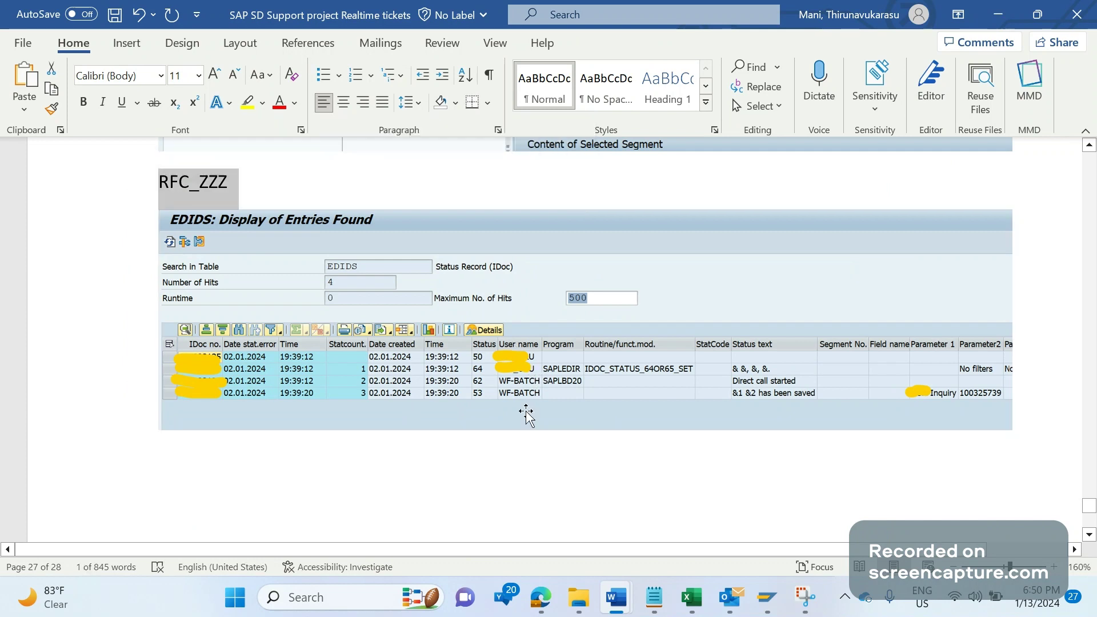
click(510, 393)
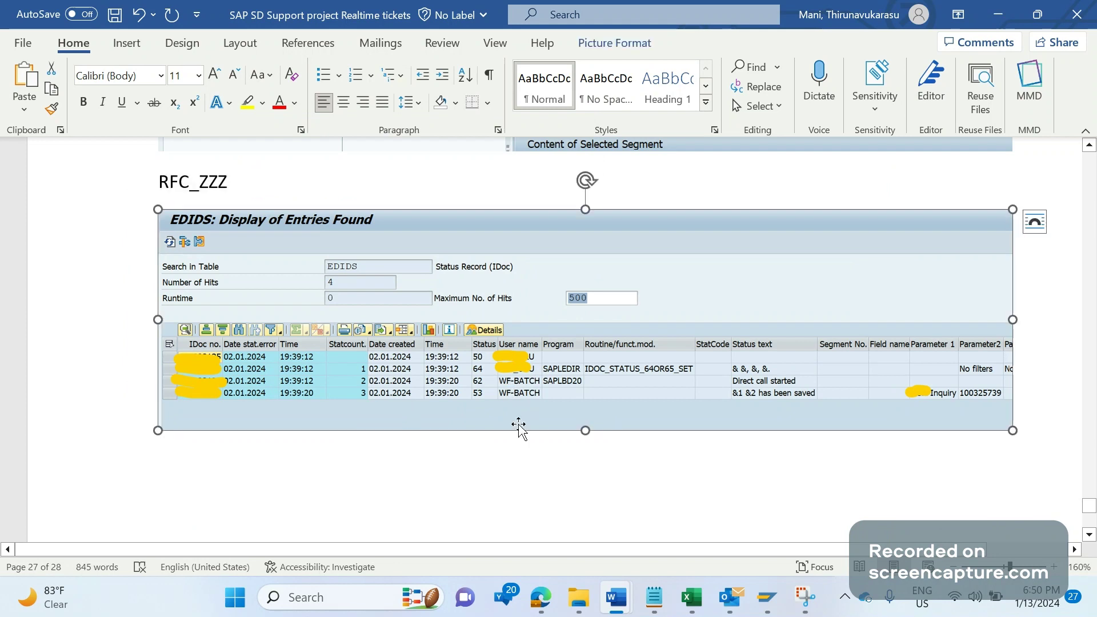
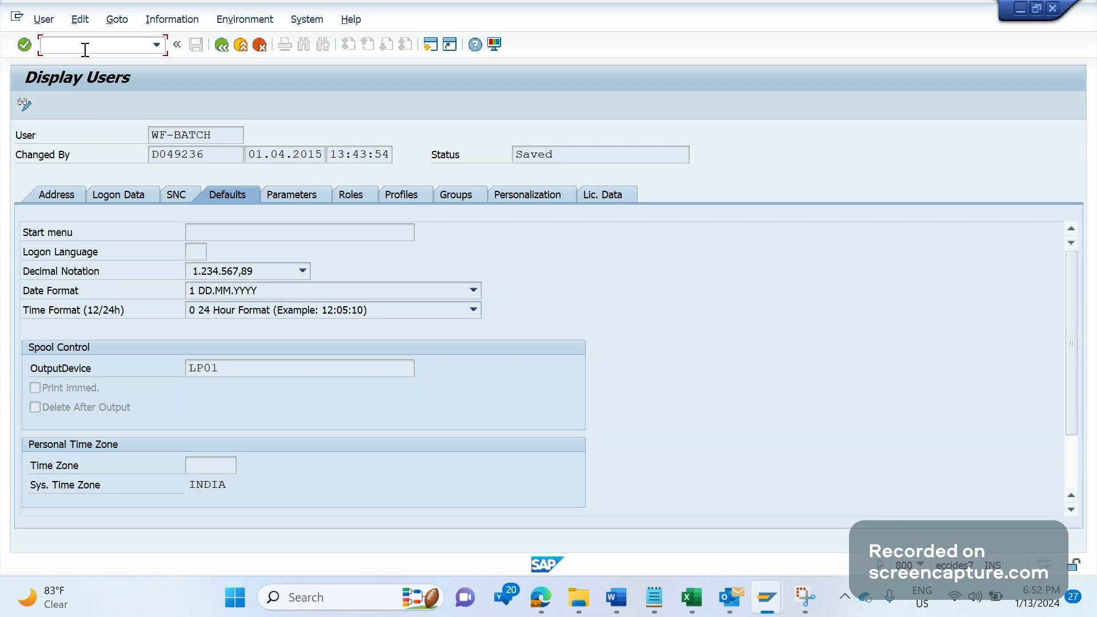
- Try to call transaction code /NSWE from the WF-BATCH user display
text(/NSWE)
key(Return)
key(alt+Tab)
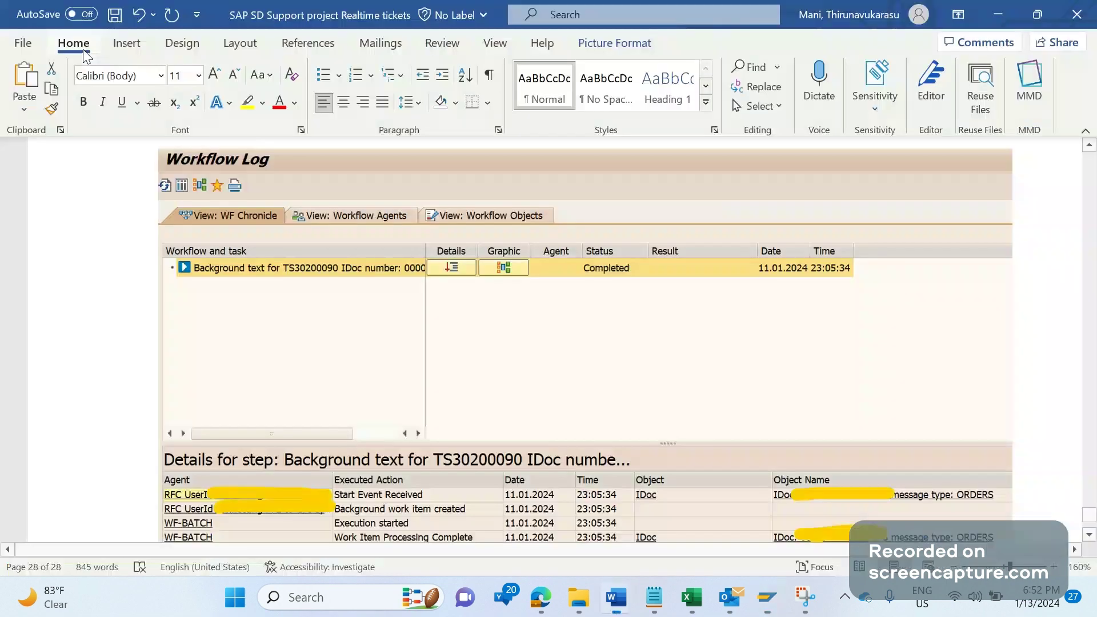
- Switch to SAP Logon, open the ECC system and attempt a logon as user COMMON with the account password
click(766, 597)
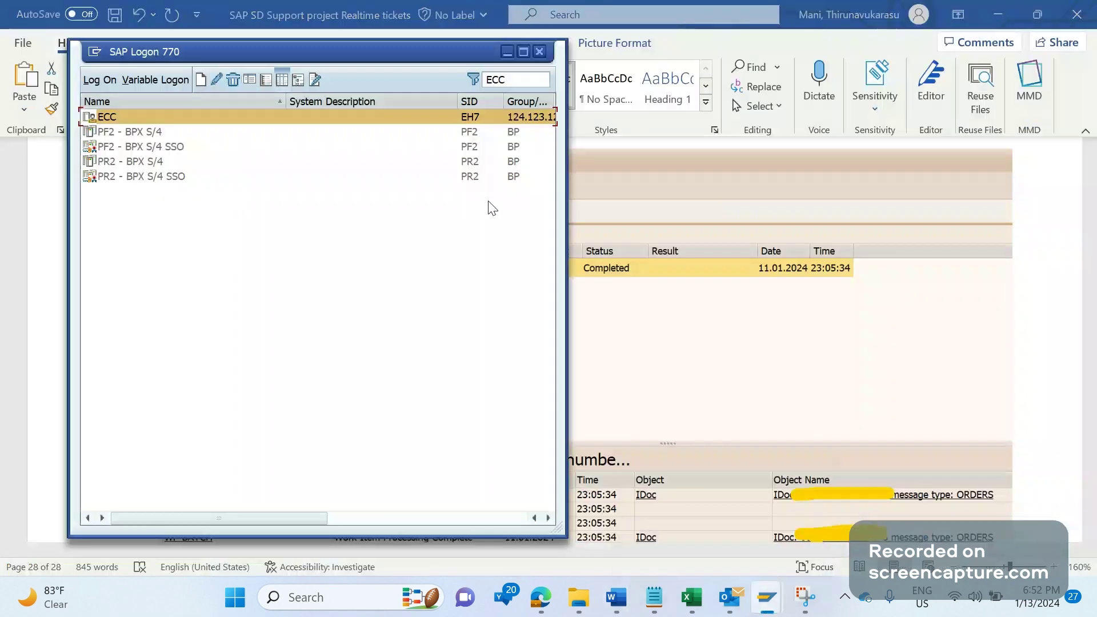
double_click(134, 117)
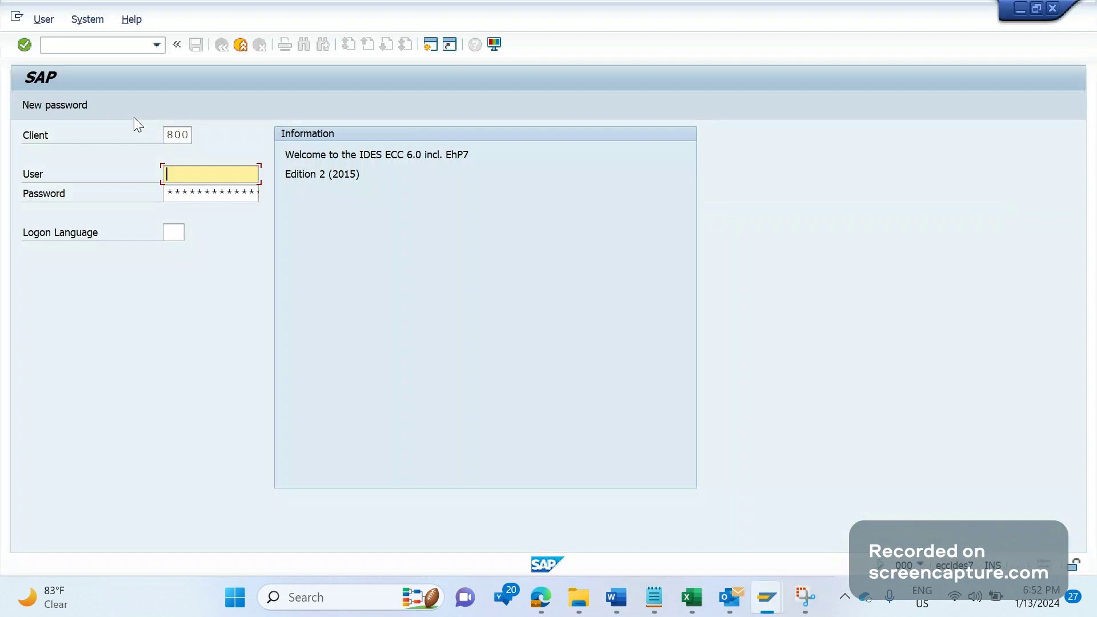
text(common)
key(Tab)
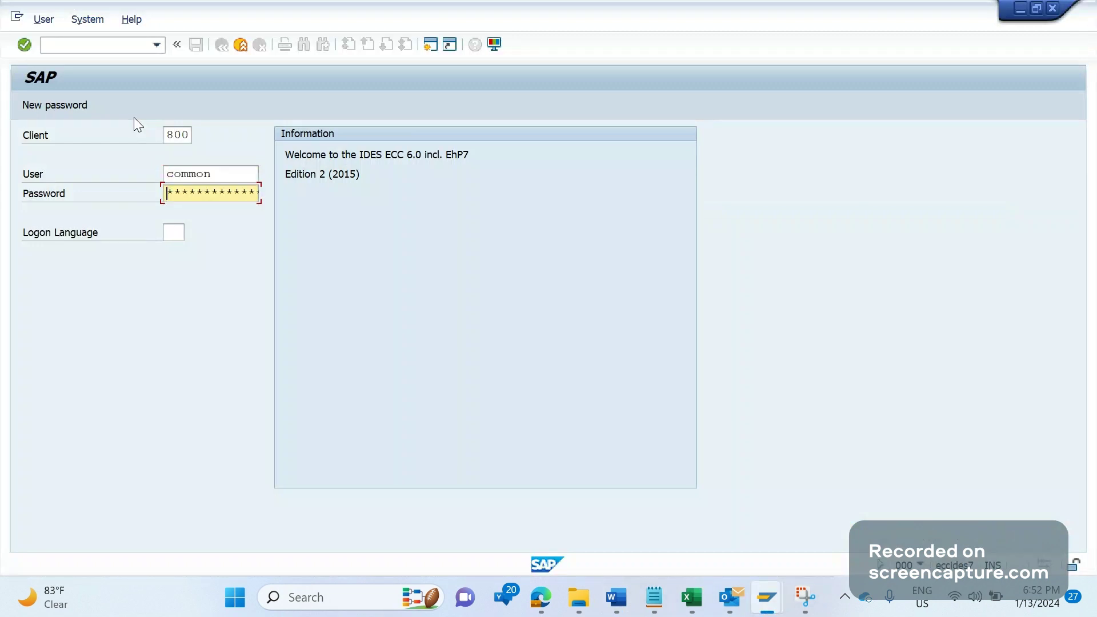
text(*********)
key(Return)
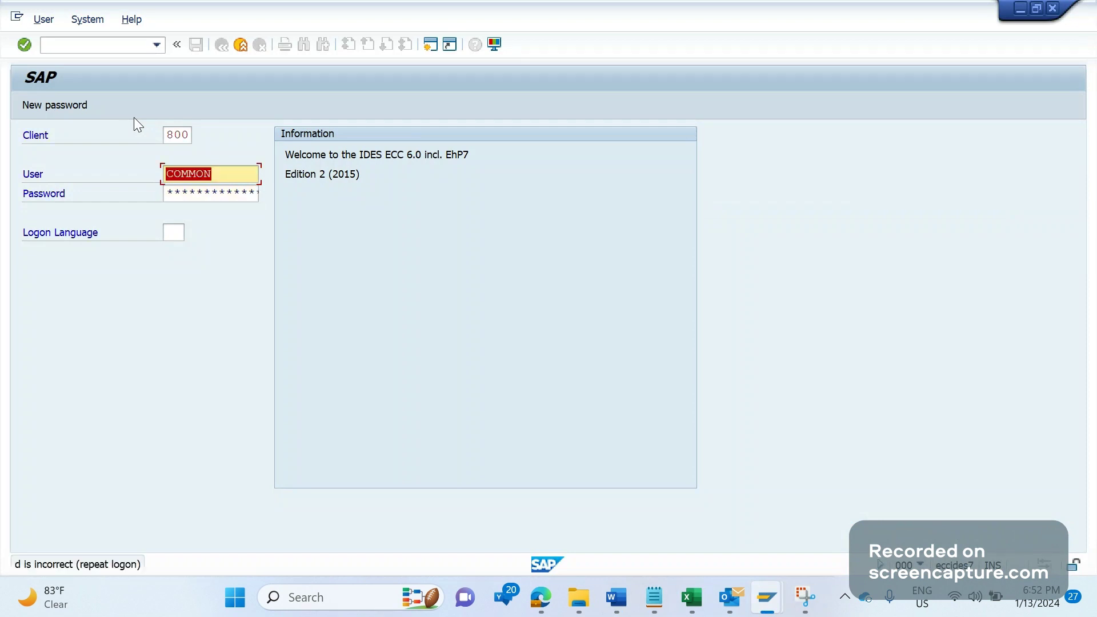
- Re-enter the account password and continue with this logon, ending any other logons in the system
key(Tab)
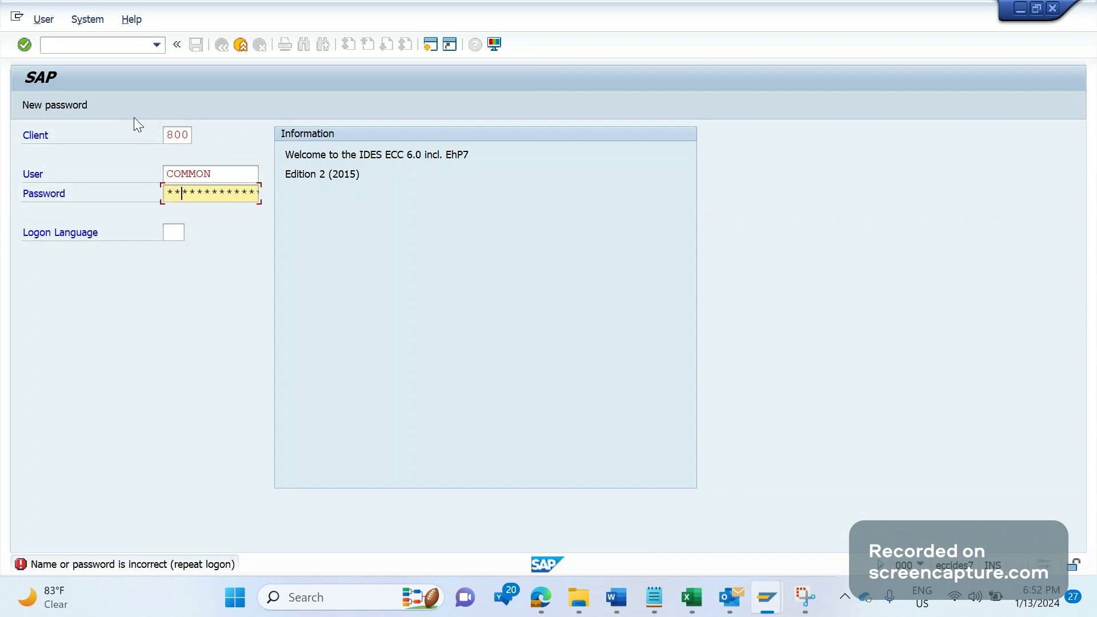
text(*********)
key(Return)
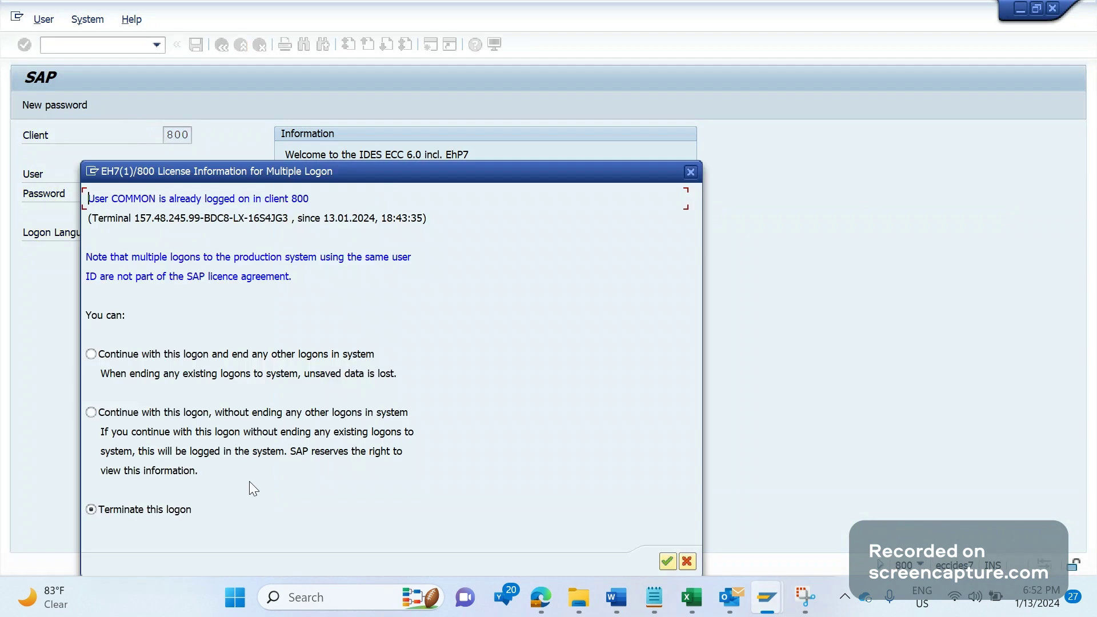
click(291, 357)
key(Return)
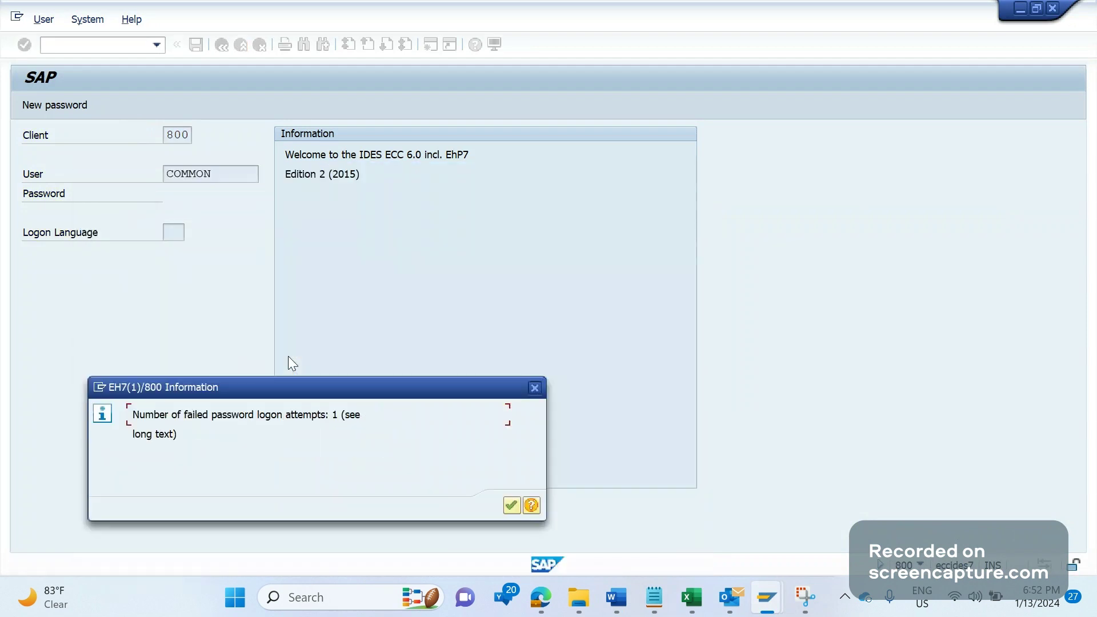
key(Return)
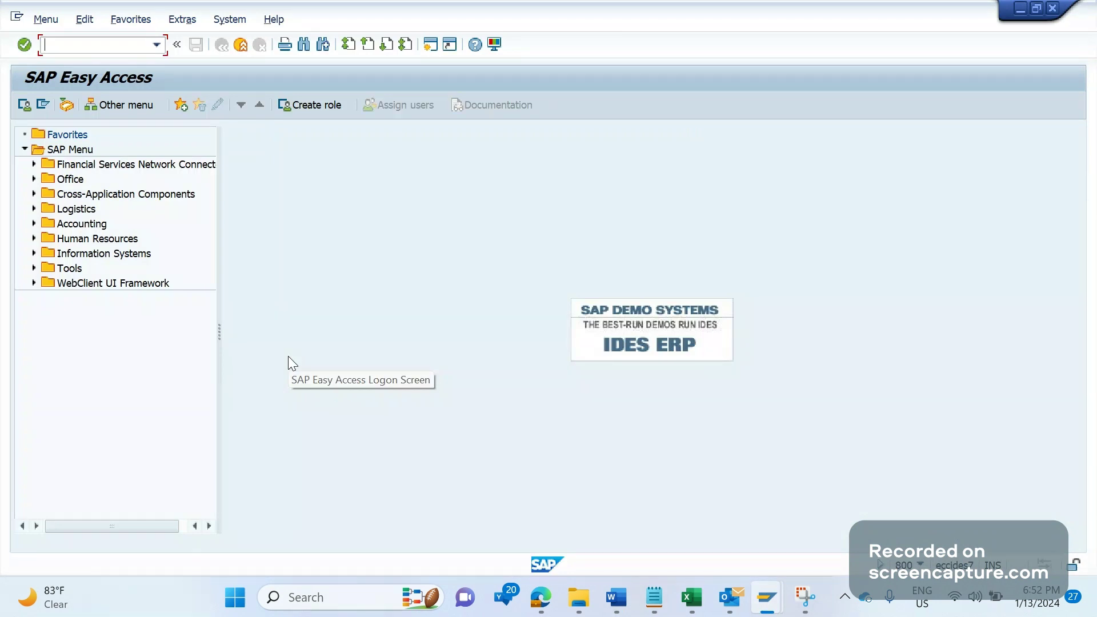
- Fill in transaction code SWE2, then switch to the Word document and start a "Tcode:" note below the Workflow Log screenshot
text(SWE2)
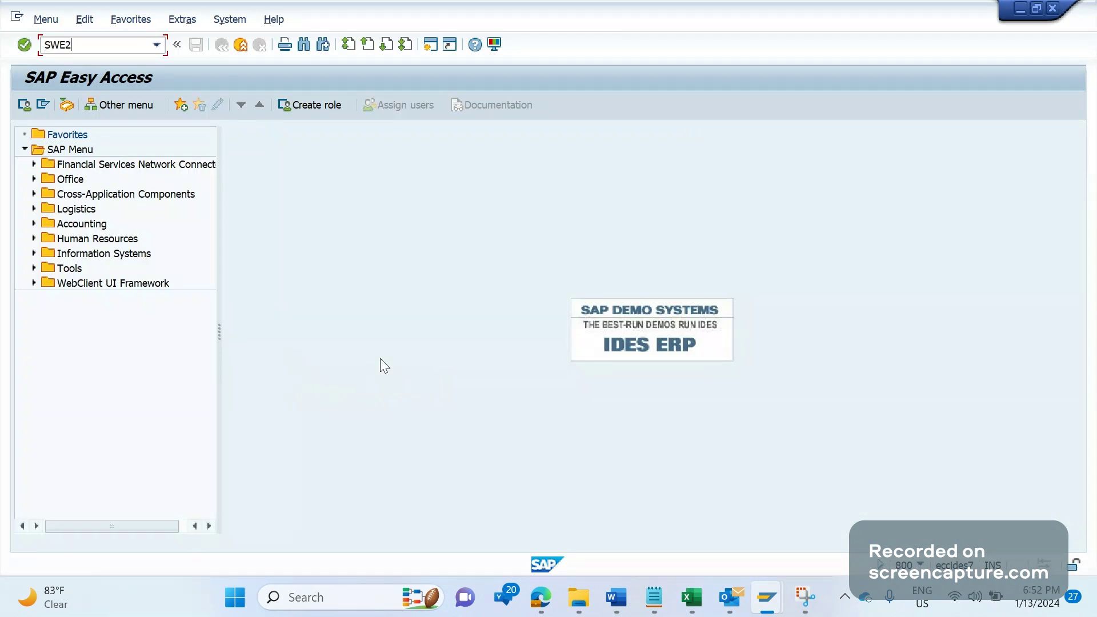
mouse_move(691, 597)
mouse_move(615, 597)
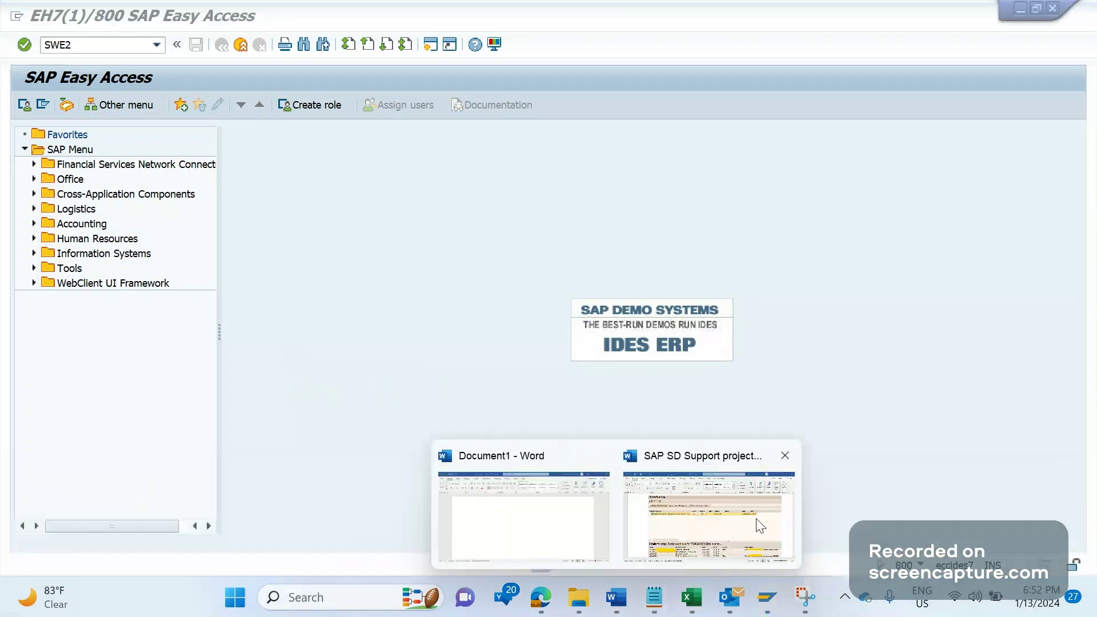
click(759, 525)
scroll(1061, 170, down, 1)
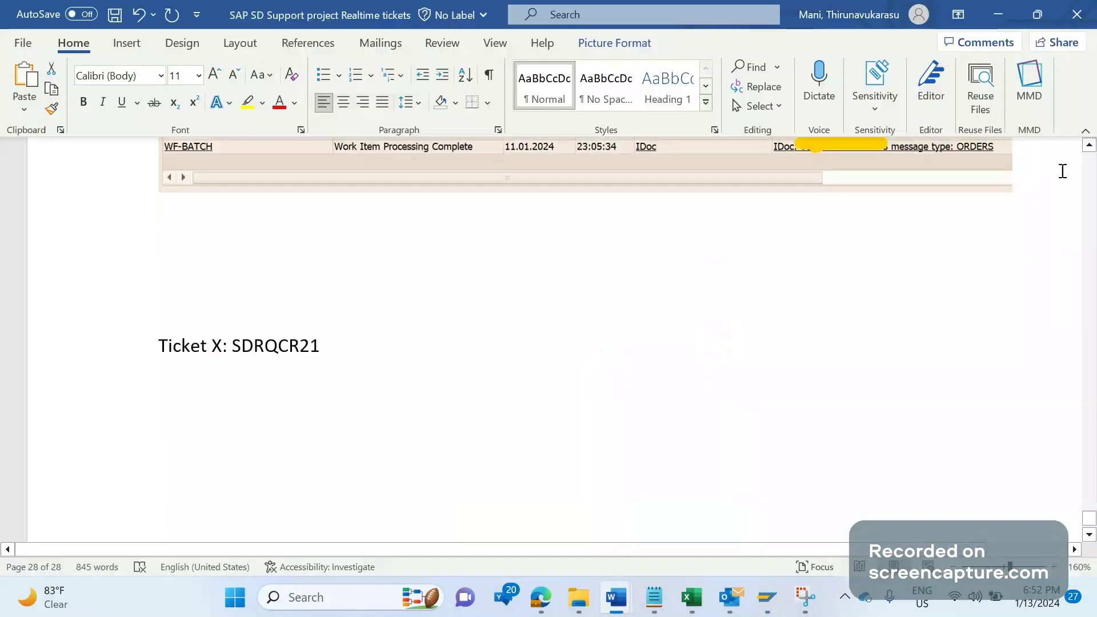
scroll(1062, 171, up, 3)
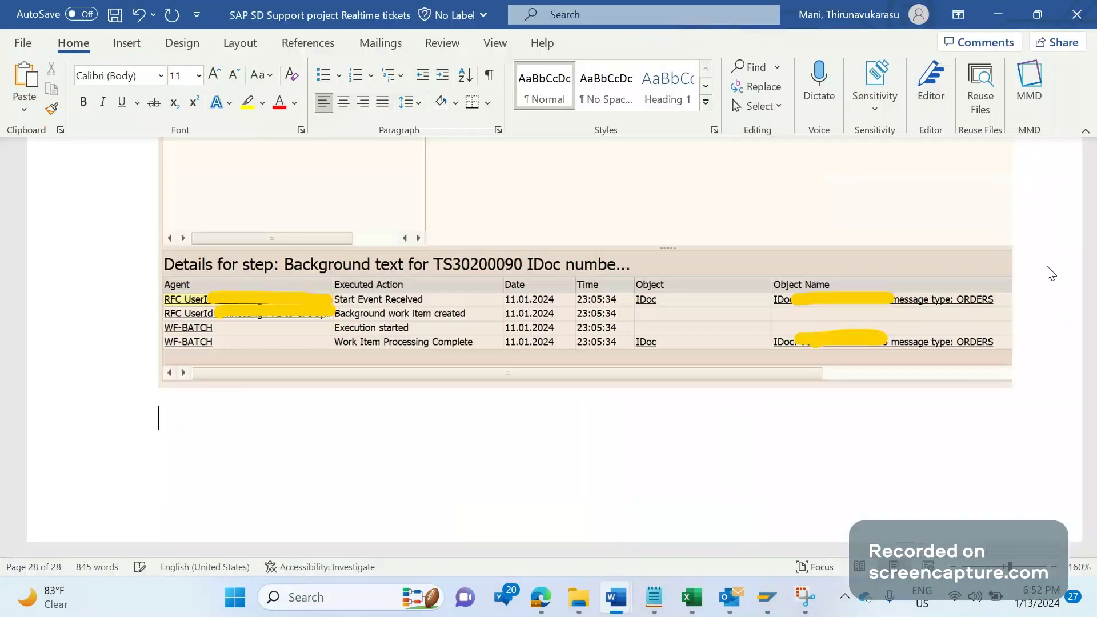
text(Tcode)
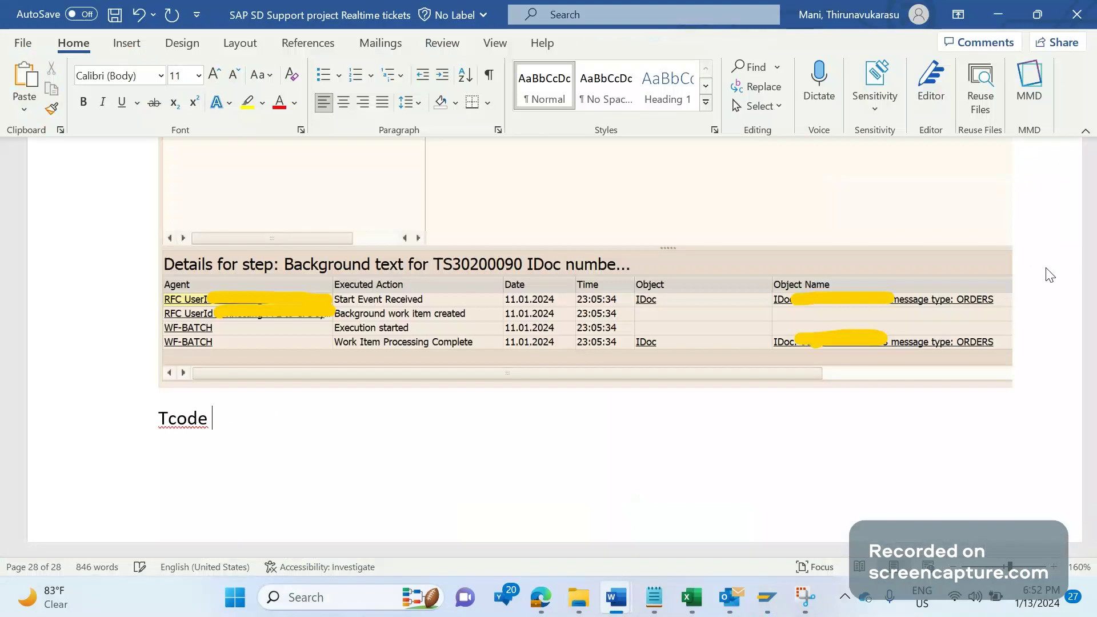
key(BackSpace)
text(L)
key(BackSpace)
text(:)
text(SWE)
key(BackSpace)
key(BackSpace)
key(BackSpace)
text(S)
- Switch back to SAP, open transaction SWE2 and select the IDOC event linkage PROCESSSTATEREACHED with receiver type TS30200090
key(alt+Tab)
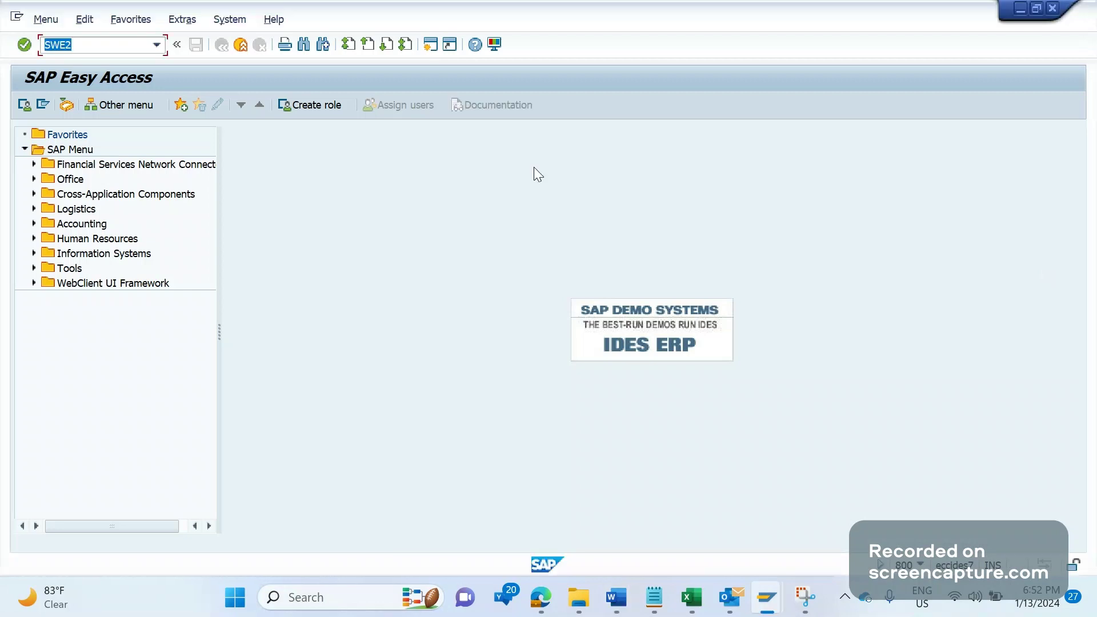
key(Return)
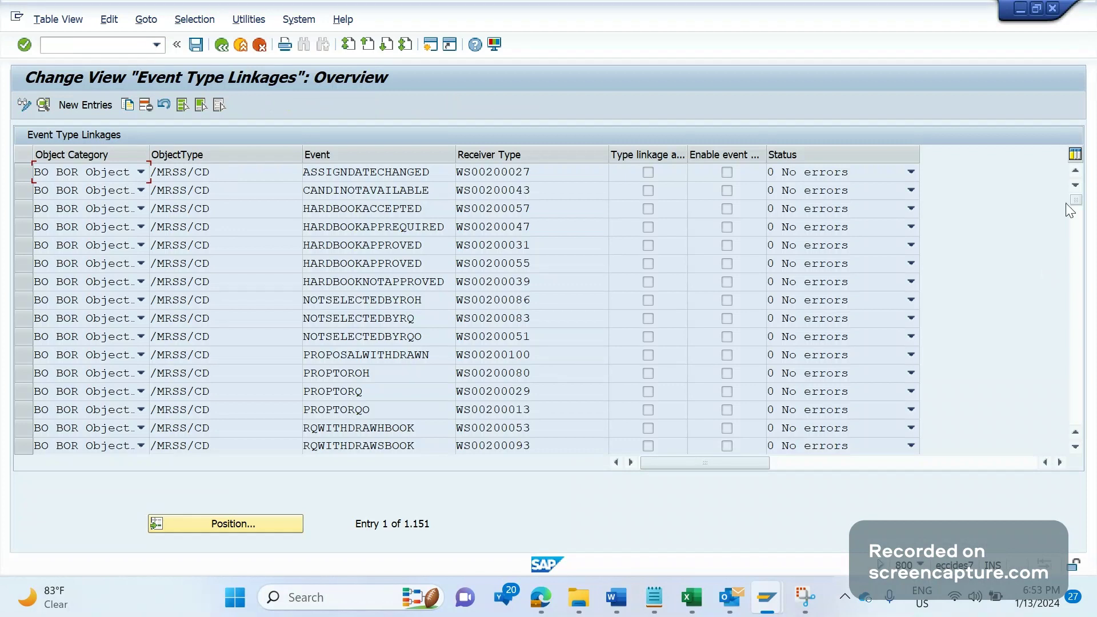
drag(1066, 204, 1083, 262)
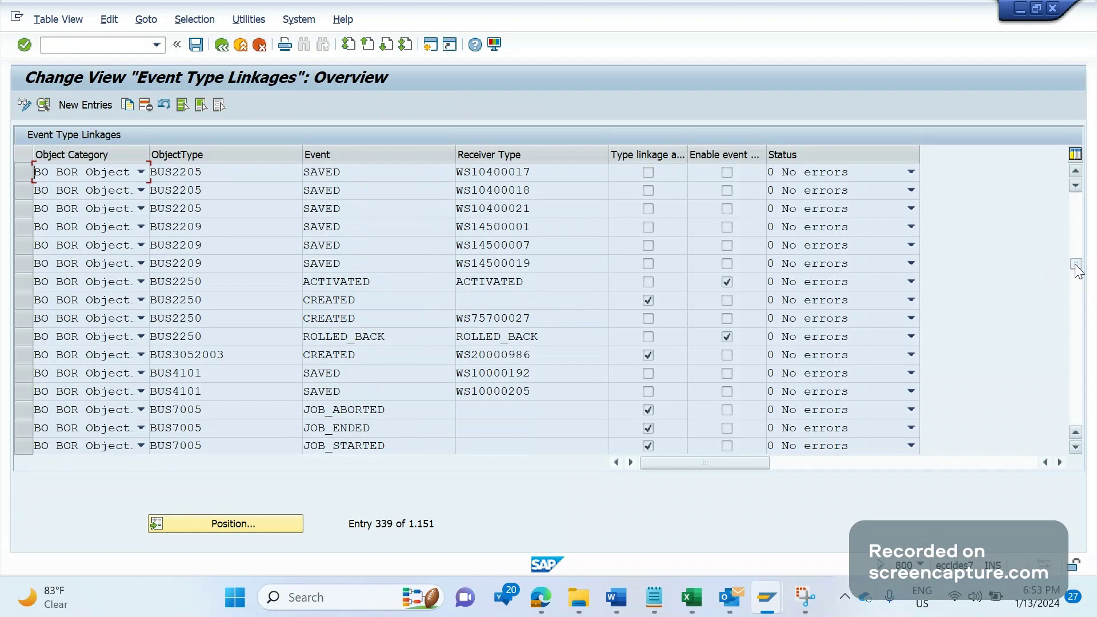
drag(1077, 271, 1078, 300)
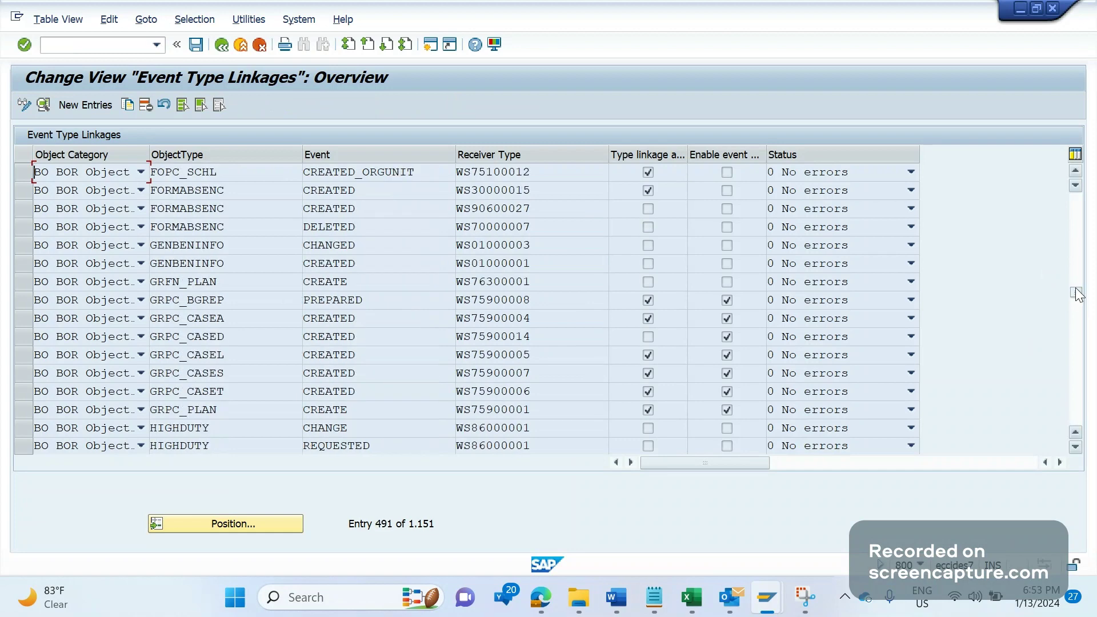
scroll(543, 289, down, 2)
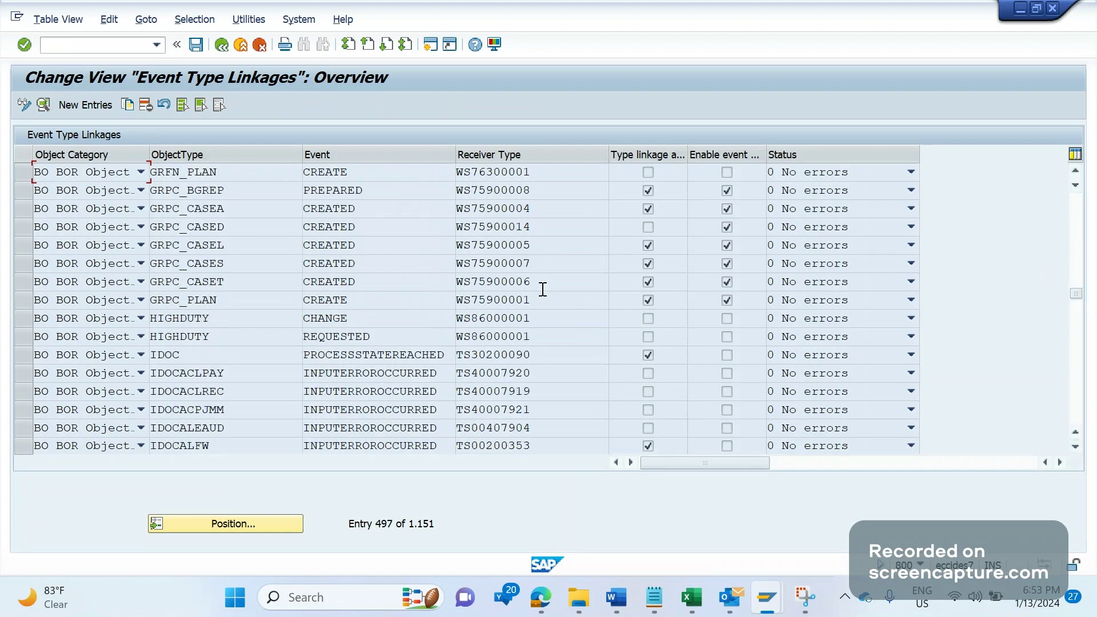
click(17, 354)
double_click(158, 359)
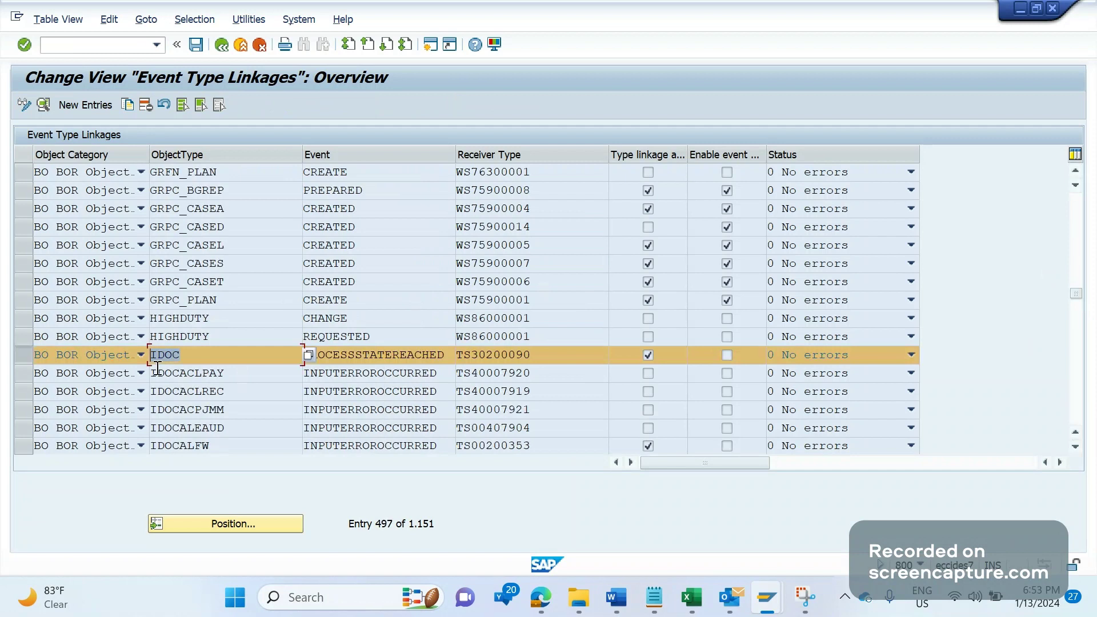
- Select receiver type TS30200090 in the IDOC row and capture a screenshot of the Event Type Linkages overview with the Snipping Tool
click(386, 355)
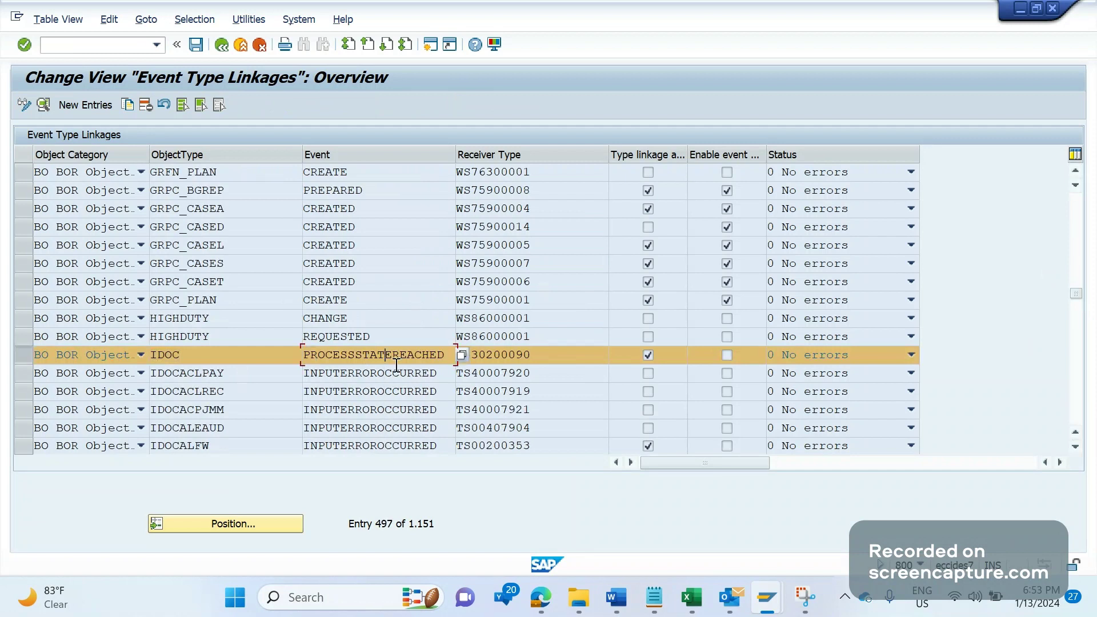
click(587, 361)
key(alt+Tab)
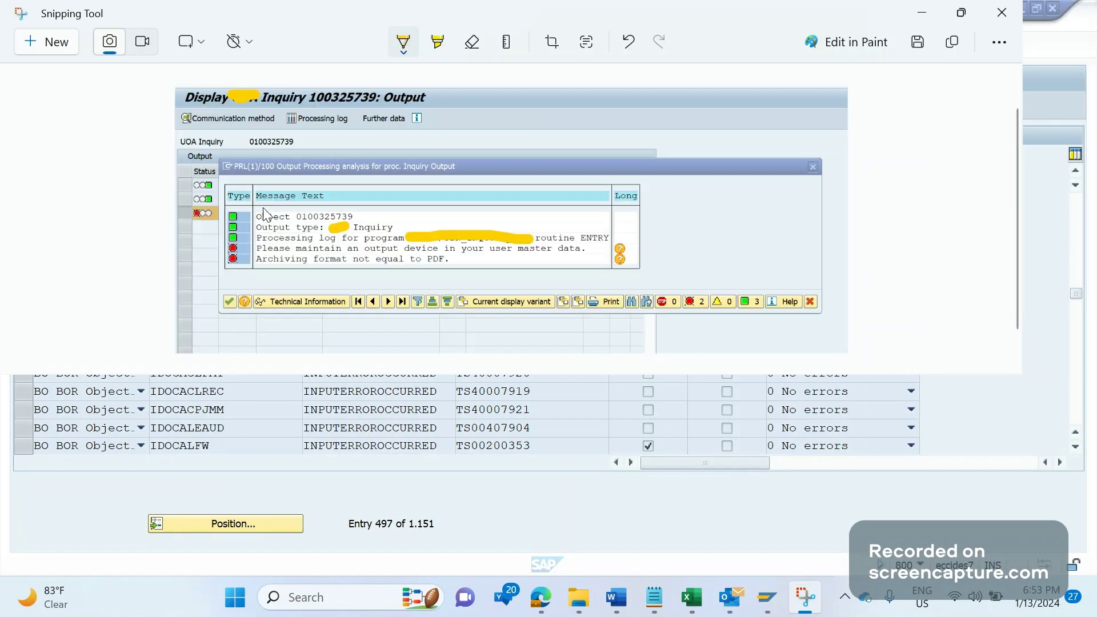
key(alt+Tab)
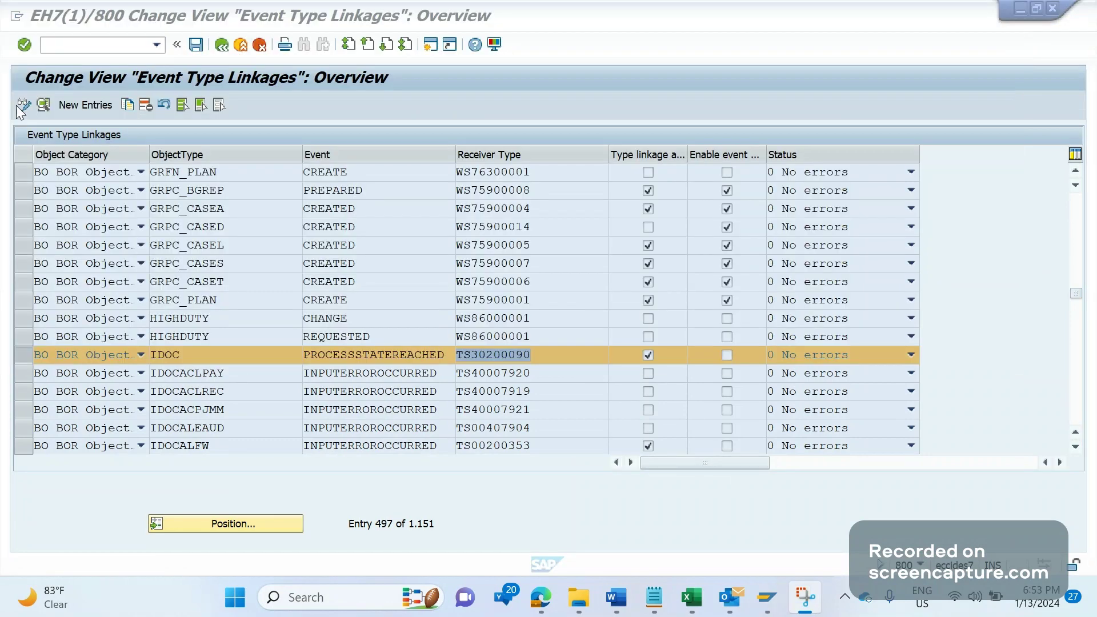
key(super+shift+s)
drag(14, 59, 1020, 522)
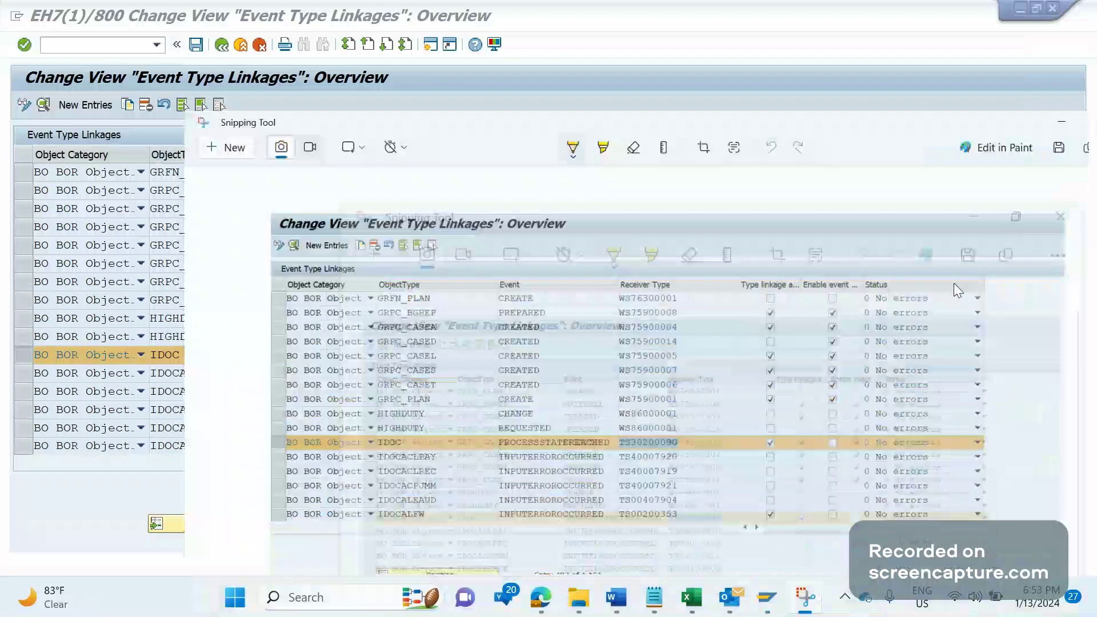
key(super+Up)
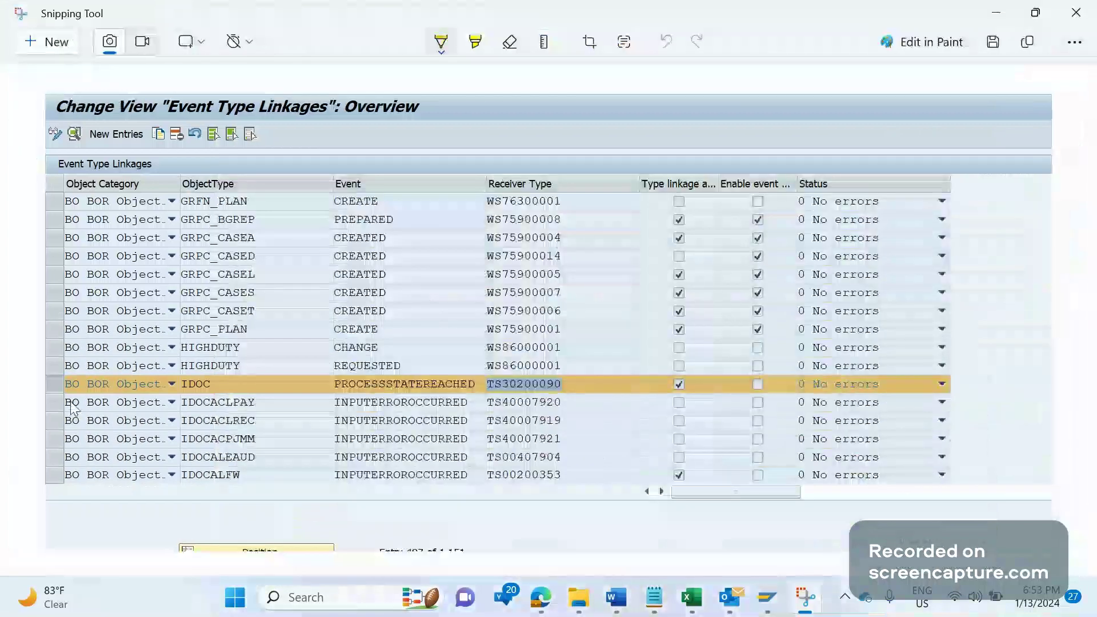
- Mark the object category, IDOC, PROCESSSTATEREACHED and TS30200090 entries in the captured screenshot with the yellow highlighter
drag(54, 382, 123, 382)
key(ctrl+z)
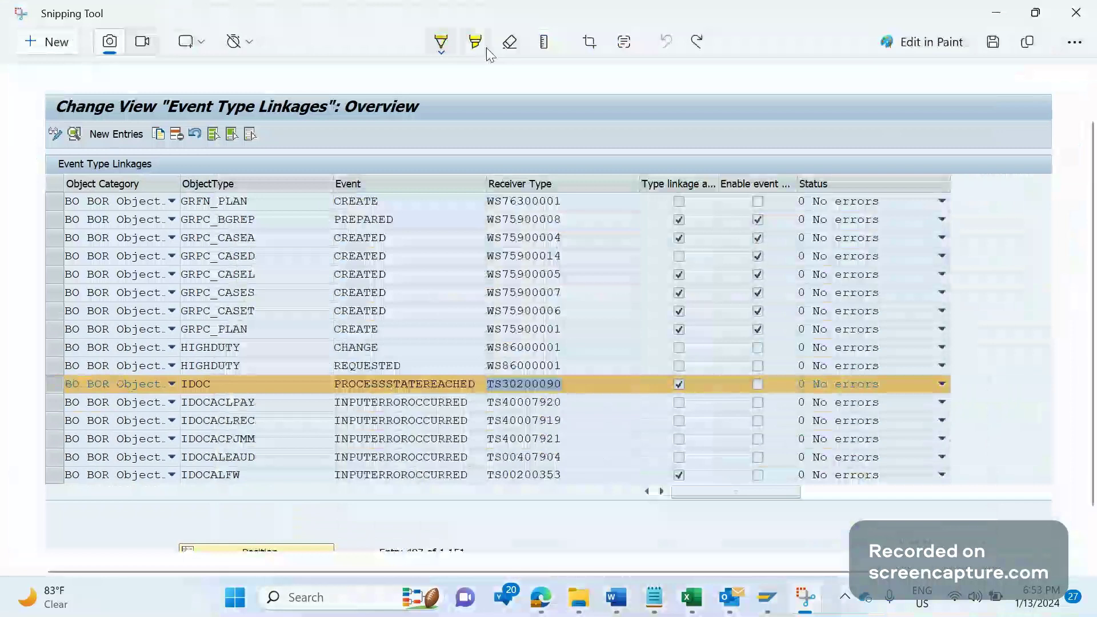
click(474, 42)
drag(59, 384, 183, 384)
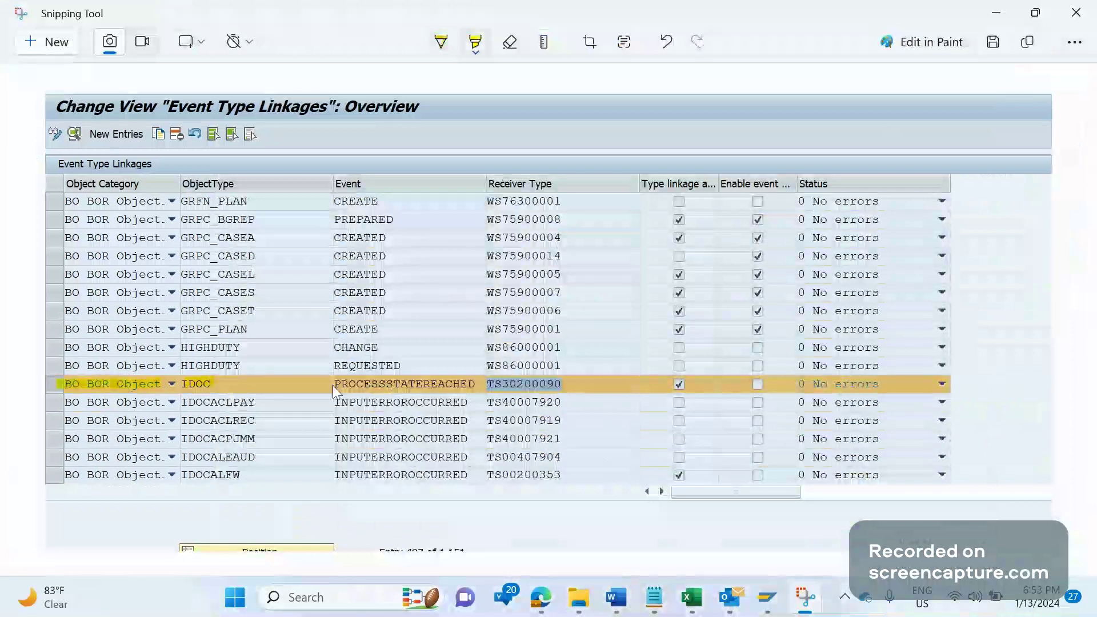
drag(332, 385, 563, 383)
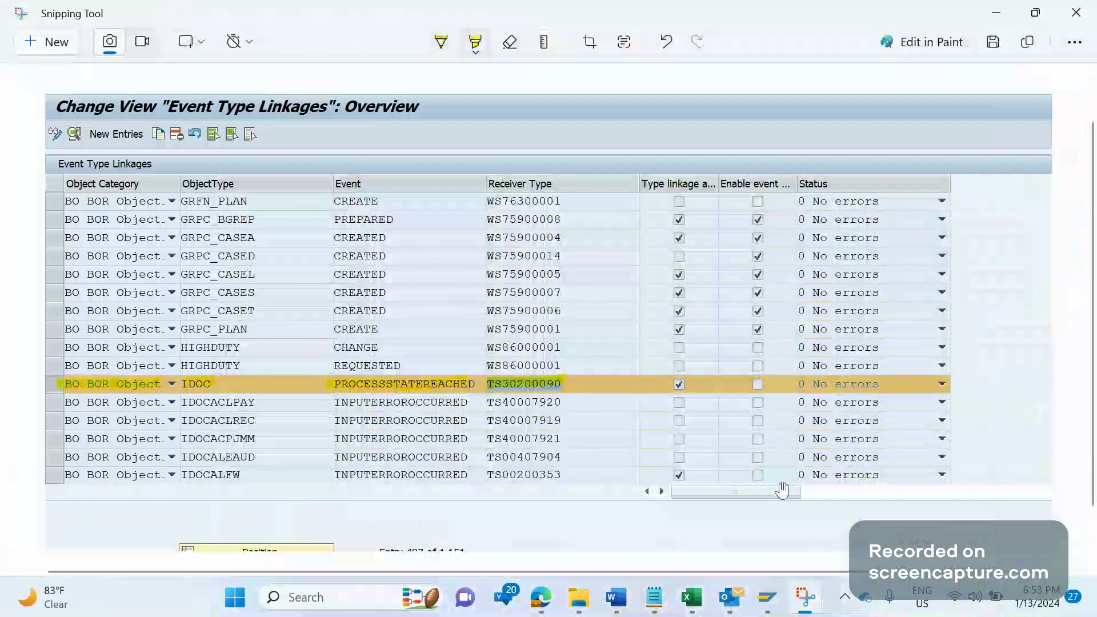
- Switch to the Word document and paste the highlighted event linkage screenshot on a new line below "Tcode: SWE2"
click(626, 607)
click(708, 468)
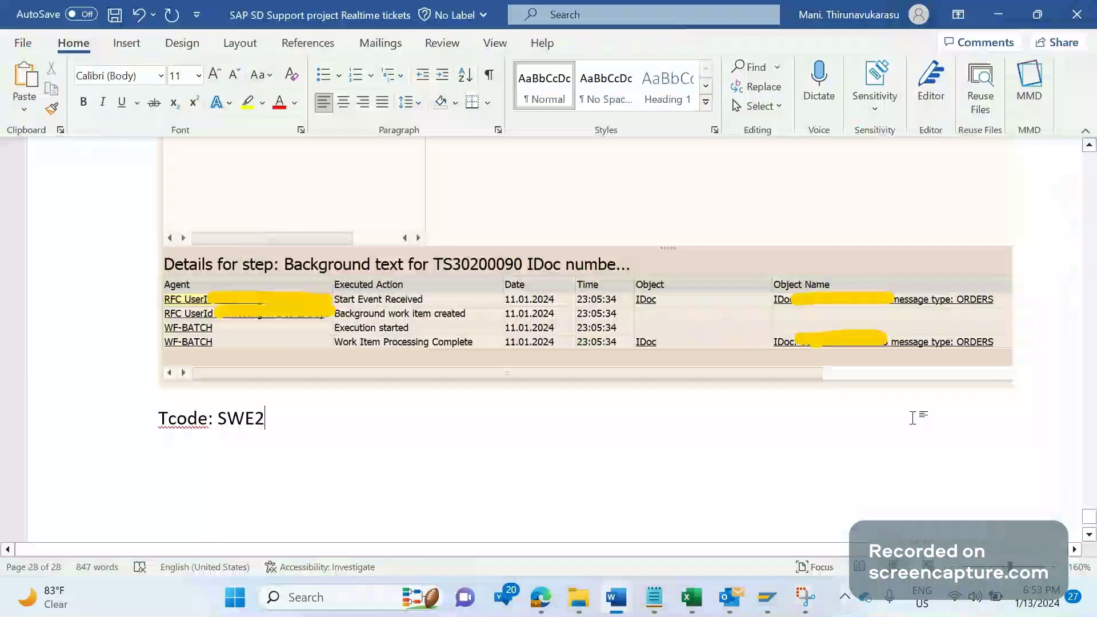
key(Return)
key(ctrl+v)
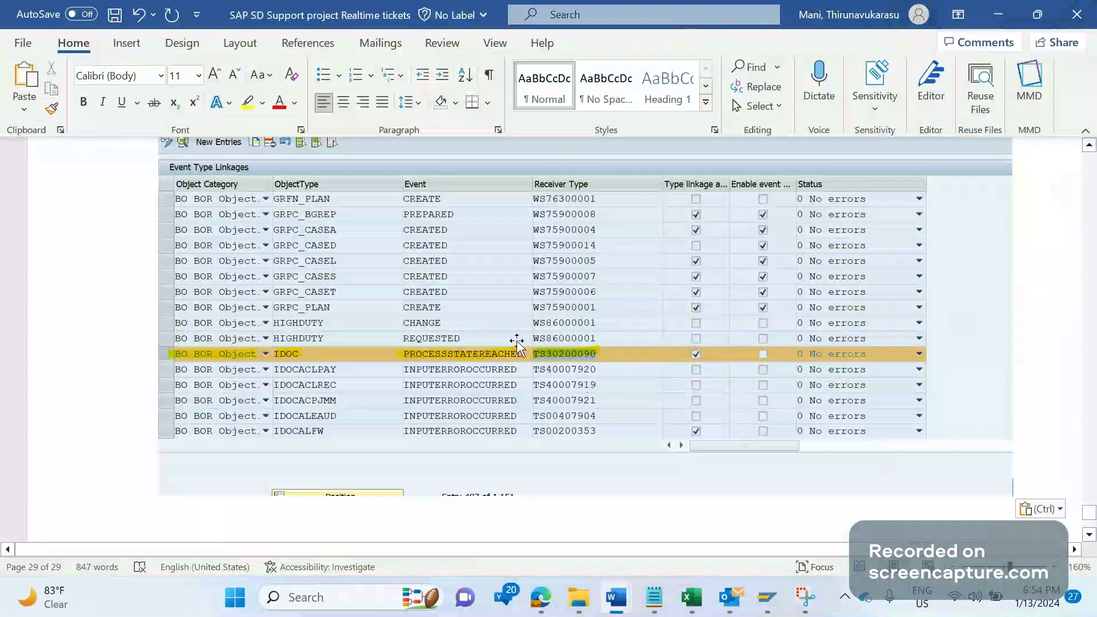
- Add the note "SWI1 is the transaction code" on a new line above the Workflow Log screenshot
scroll(516, 341, up, 6)
scroll(570, 517, up, 5)
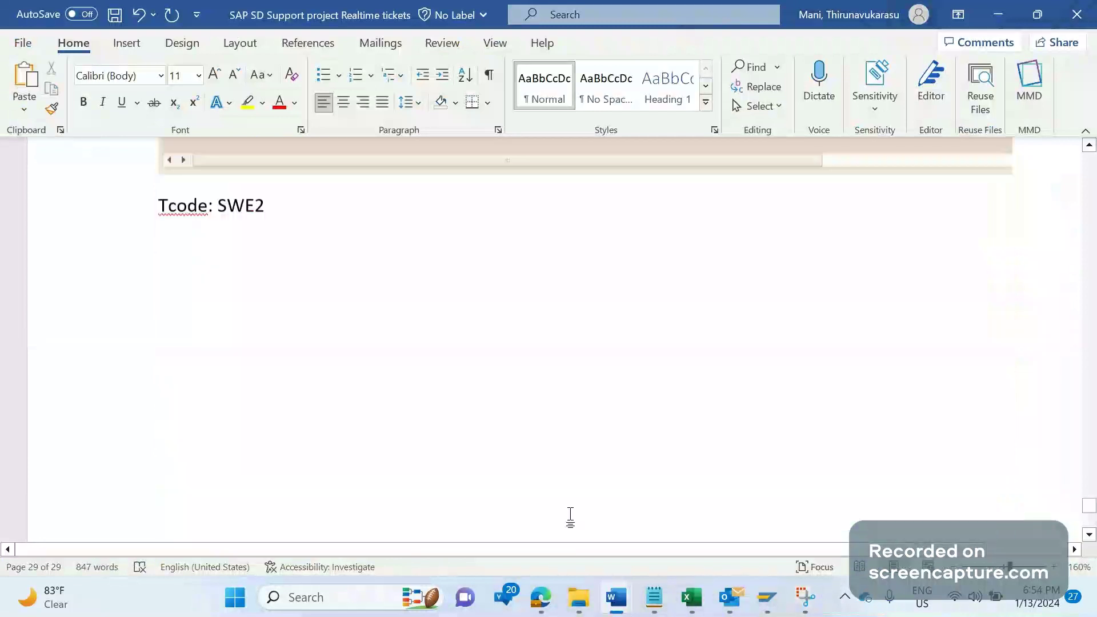
scroll(570, 517, up, 4)
scroll(570, 517, up, 3)
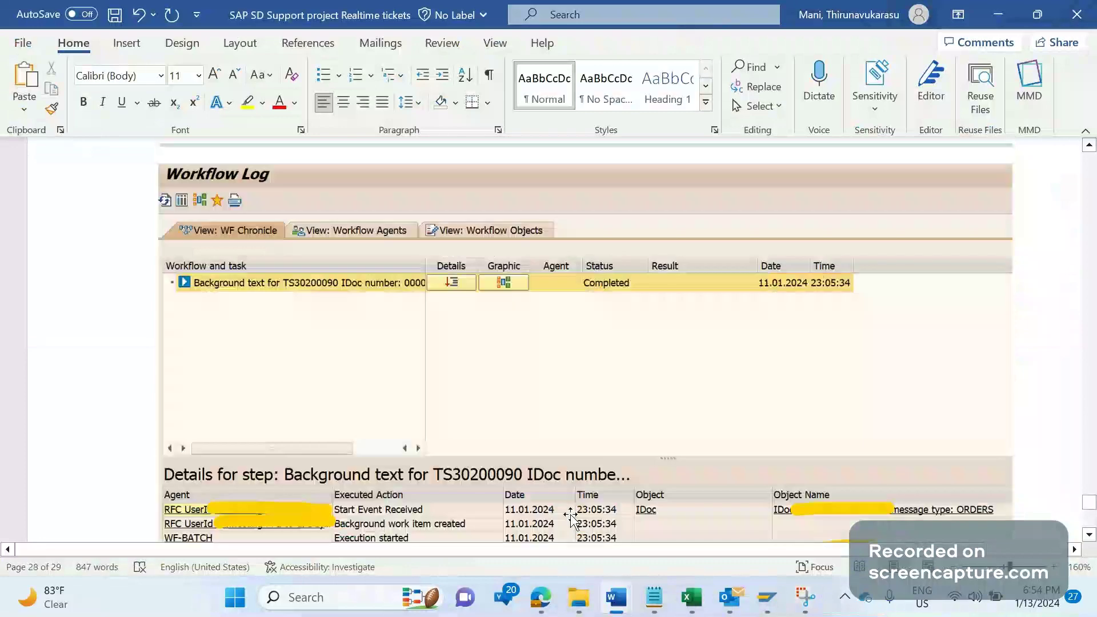
scroll(321, 479, down, 1)
scroll(320, 479, up, 4)
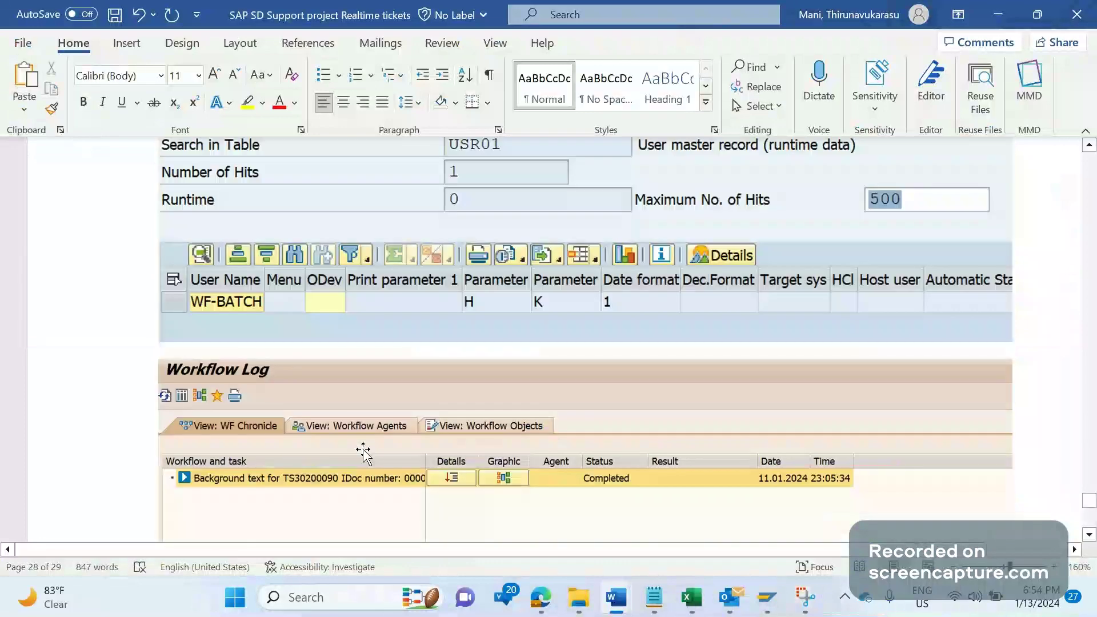
scroll(363, 451, down, 3)
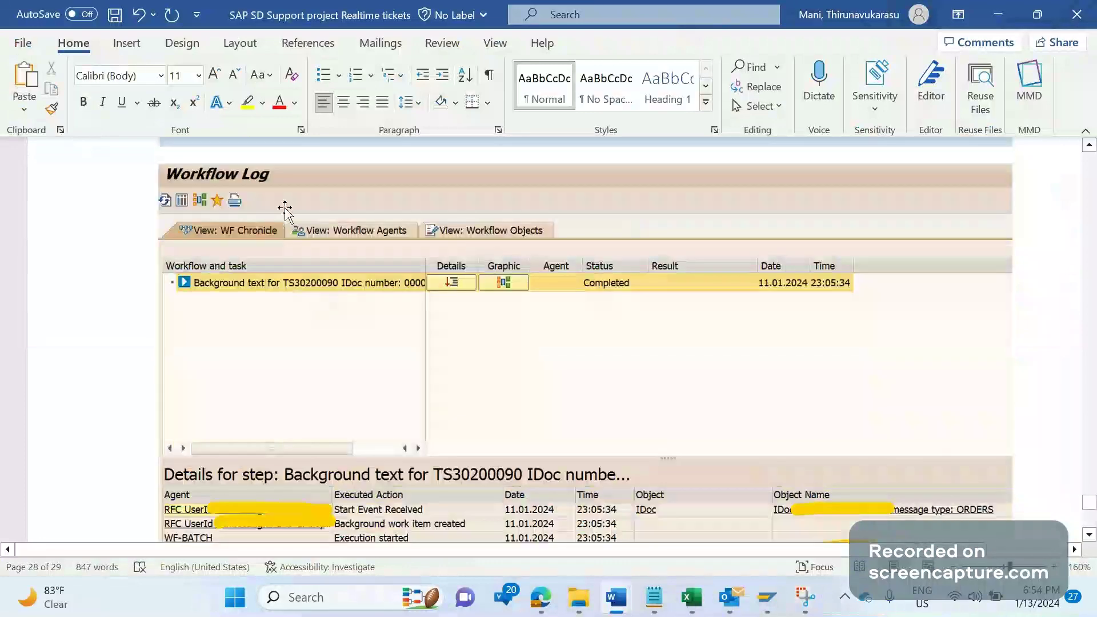
scroll(1034, 149, up, 1)
scroll(1035, 150, up, 1)
key(Return)
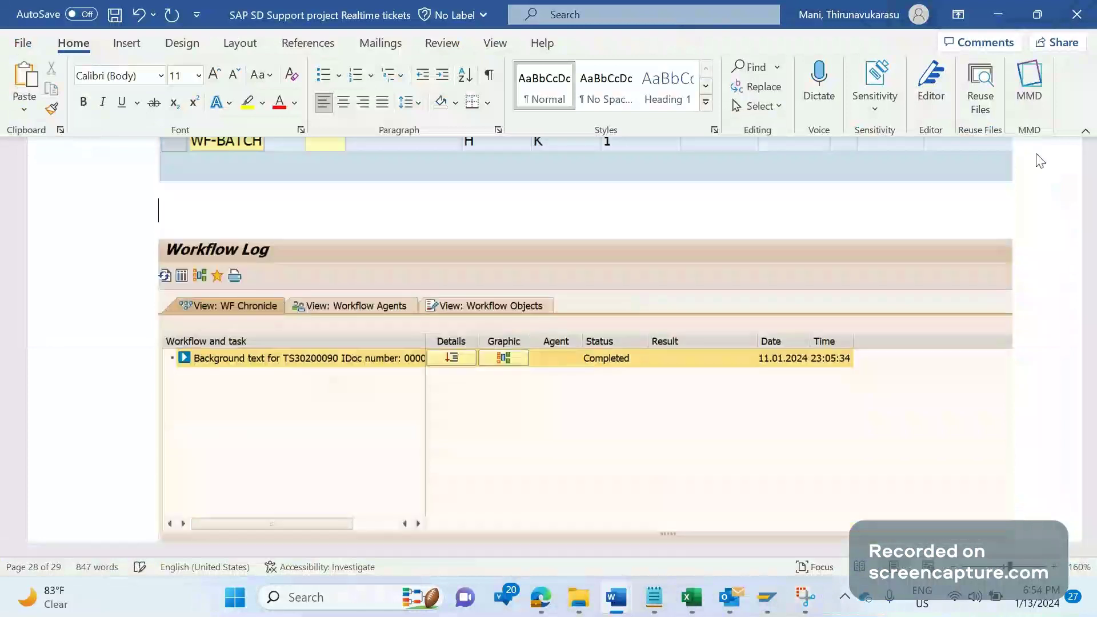
text(SWI)
key(BackSpace)
text(1)
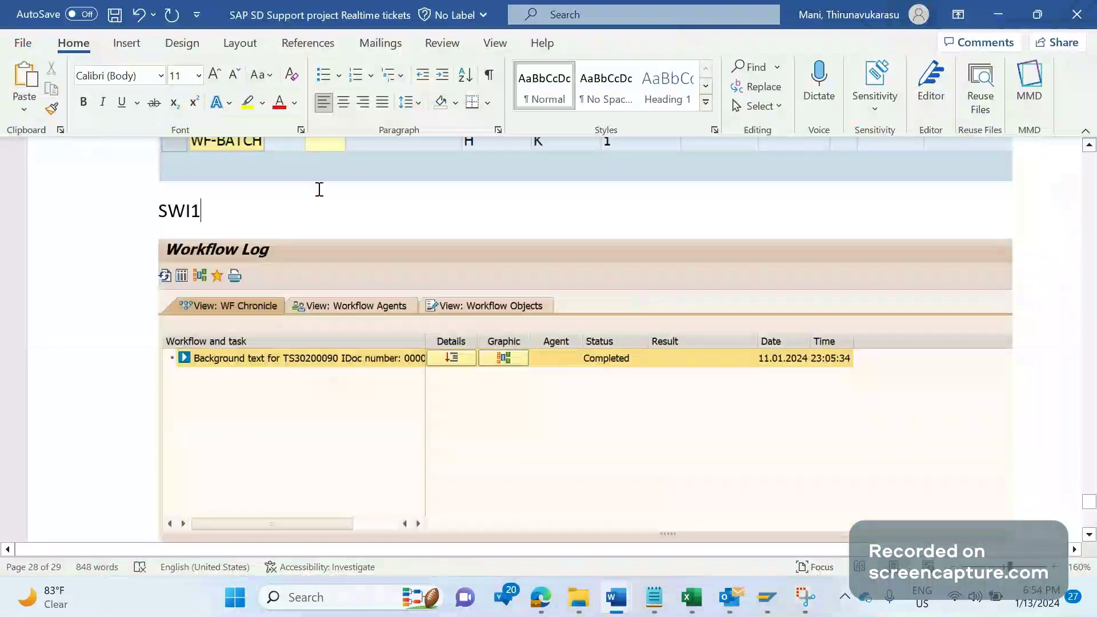
text( is the t)
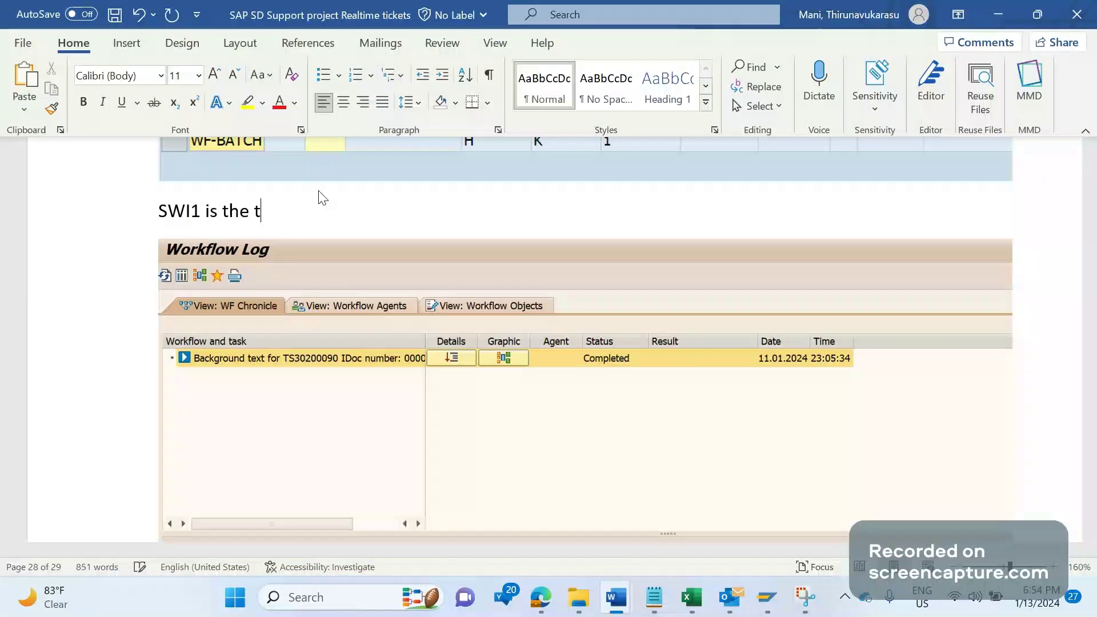
text(ransaction code)
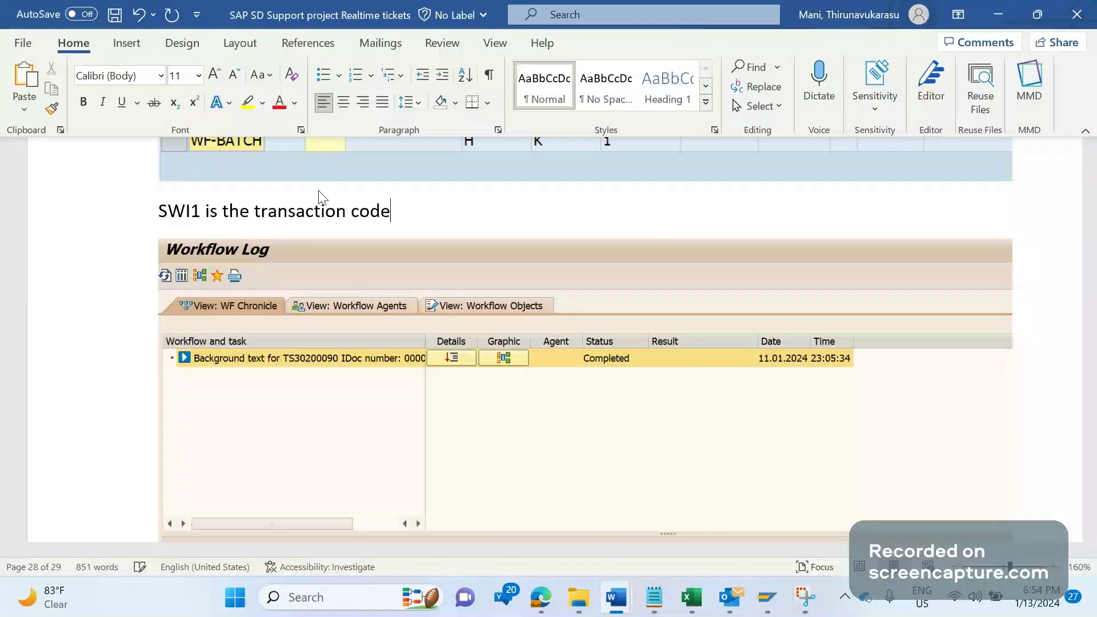
- Compare the workflow log step details for TS30200090 with the highlighted IDOC row in the event linkage screenshot
scroll(584, 392, down, 1)
scroll(584, 392, down, 3)
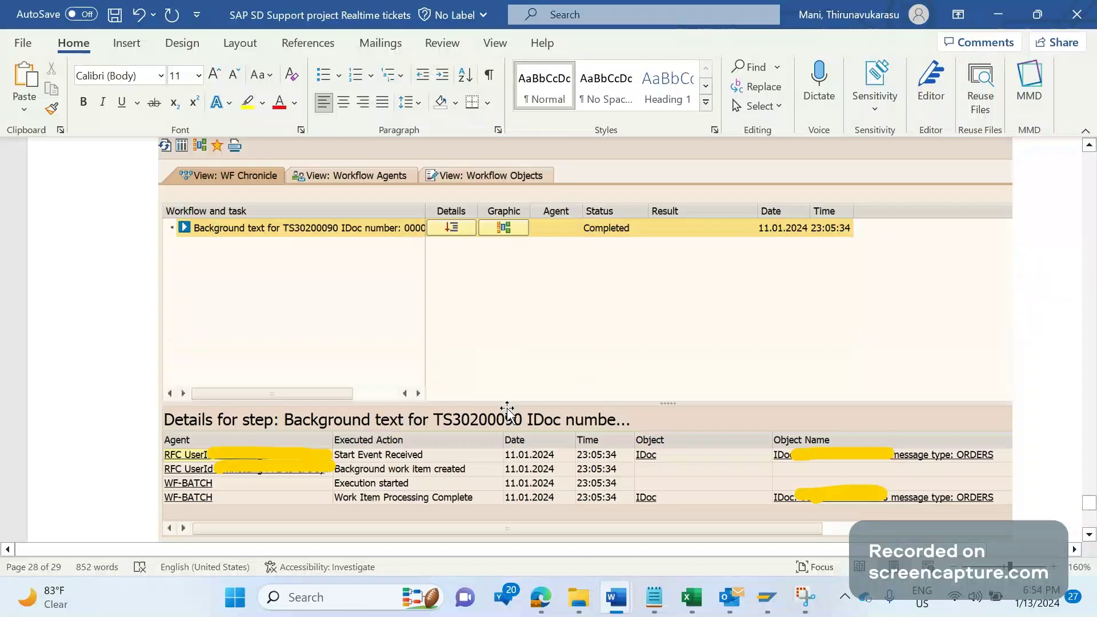
scroll(507, 410, down, 3)
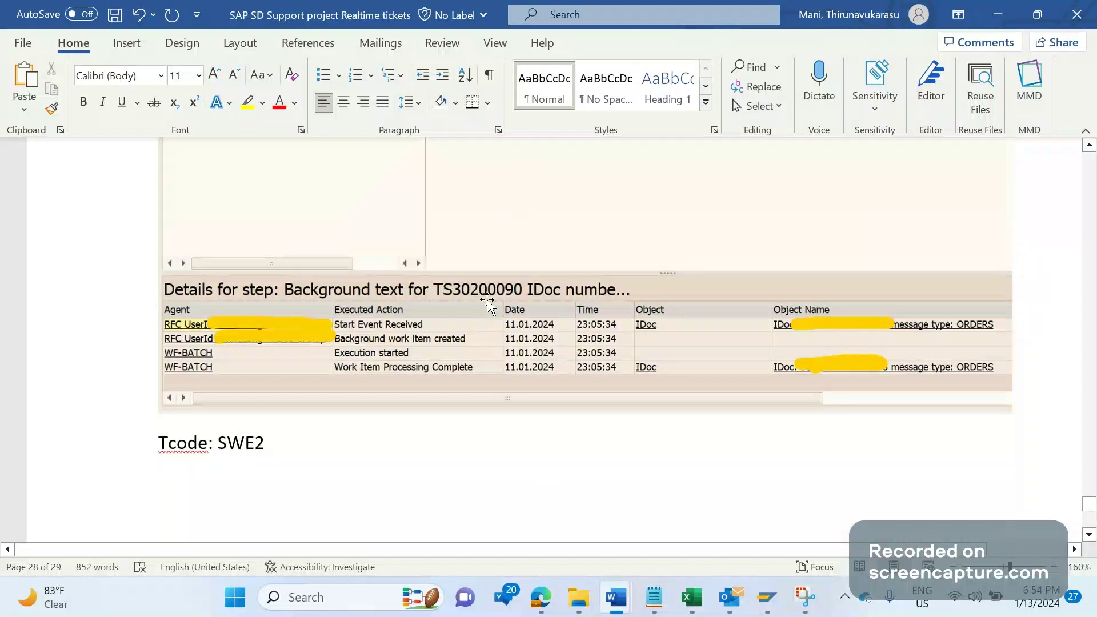
scroll(672, 393, down, 5)
scroll(673, 393, down, 3)
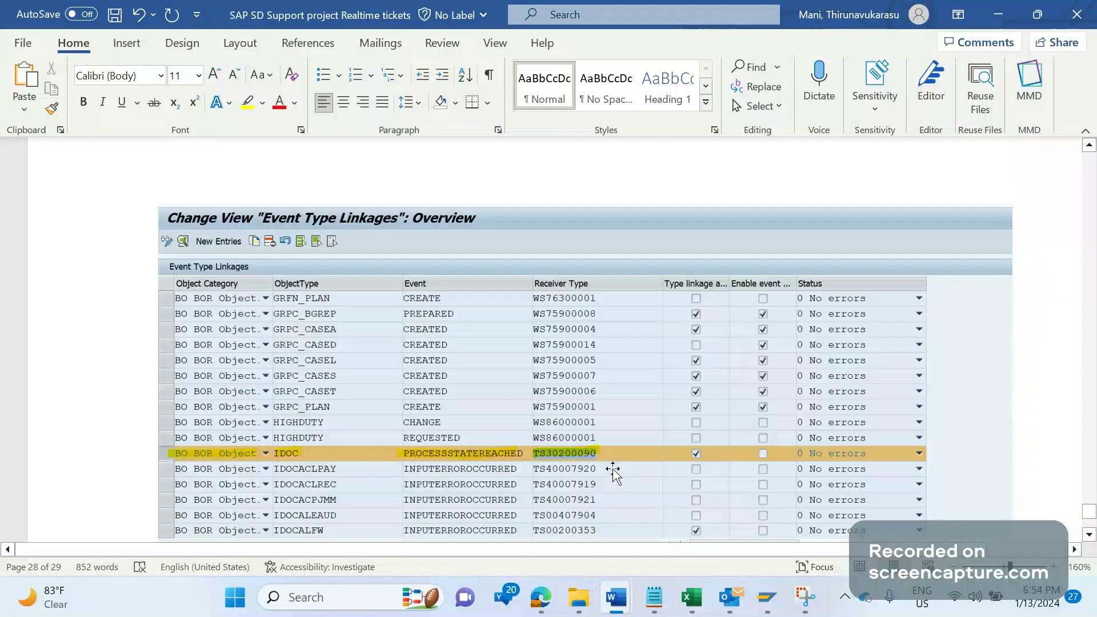
scroll(586, 453, up, 3)
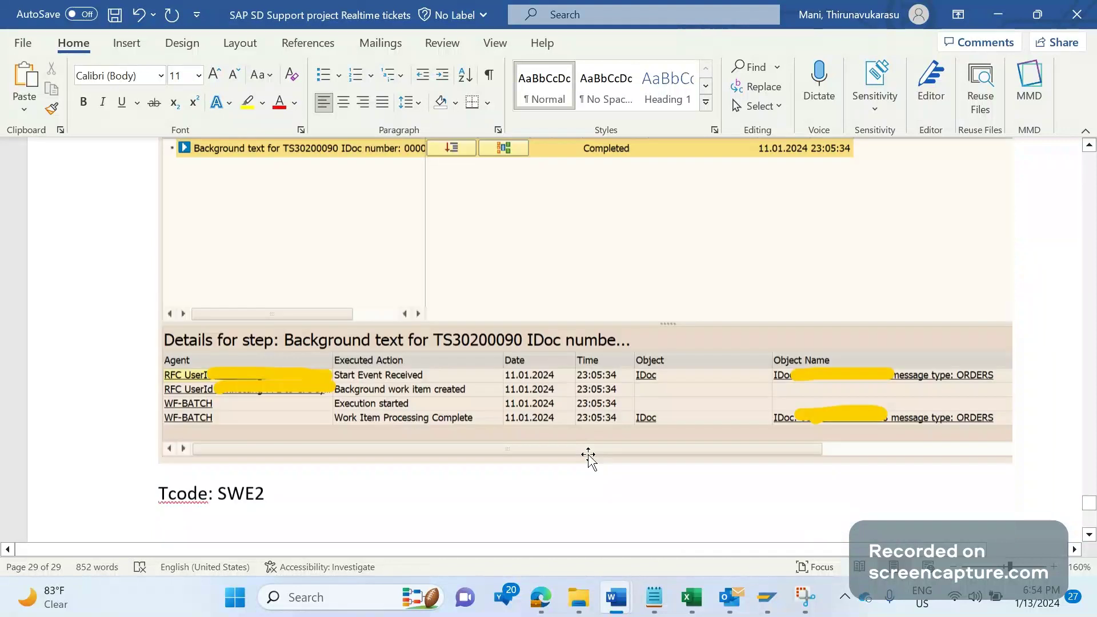
scroll(588, 457, up, 2)
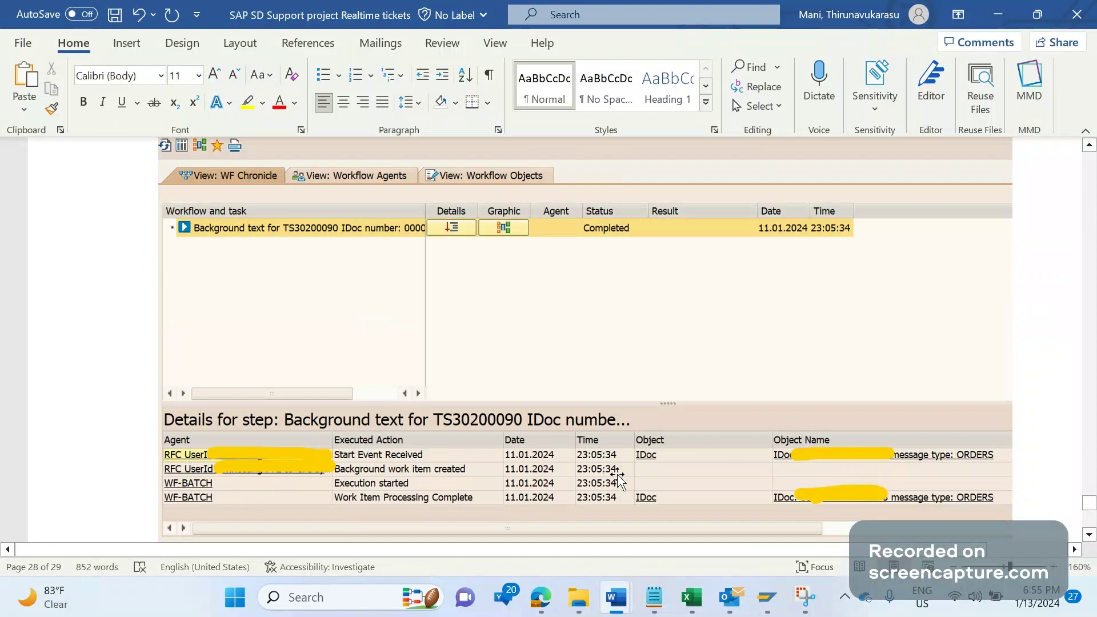
scroll(619, 476, down, 5)
scroll(618, 475, up, 6)
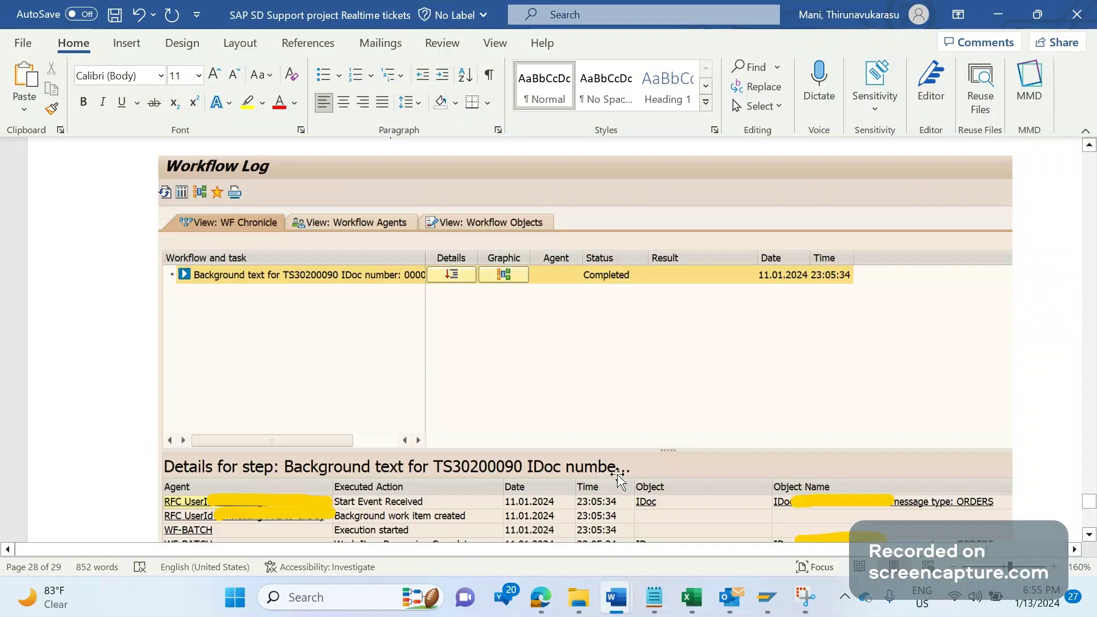
scroll(618, 476, down, 4)
scroll(619, 475, down, 5)
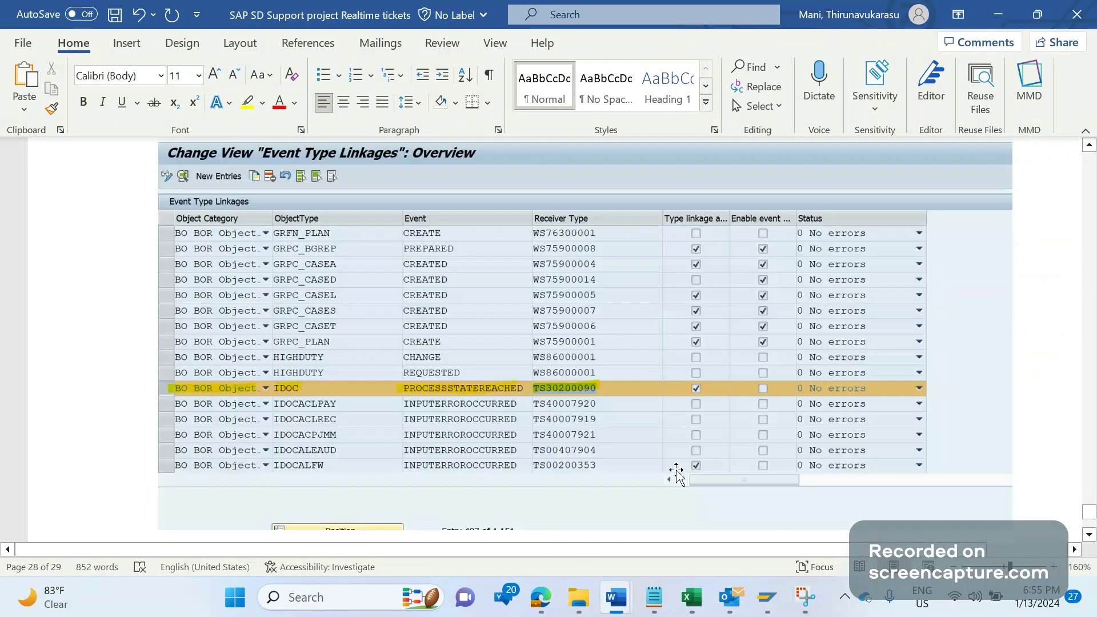
- Write "OYEA" below the event linkage screenshot, then switch to SAP and open transaction OYEA
scroll(675, 471, down, 2)
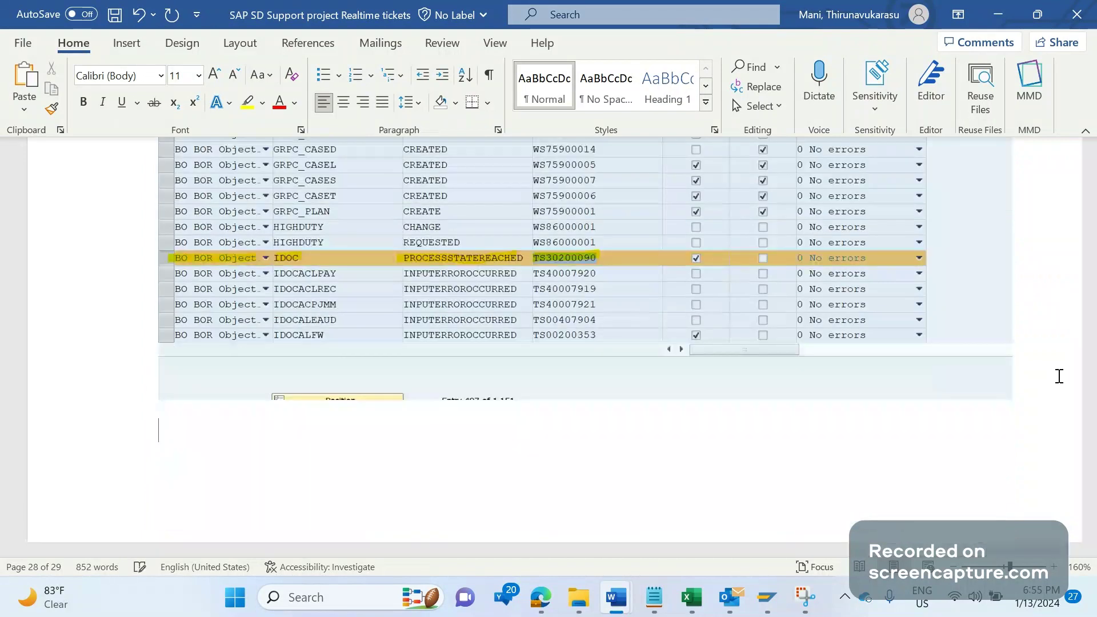
text(OYEA)
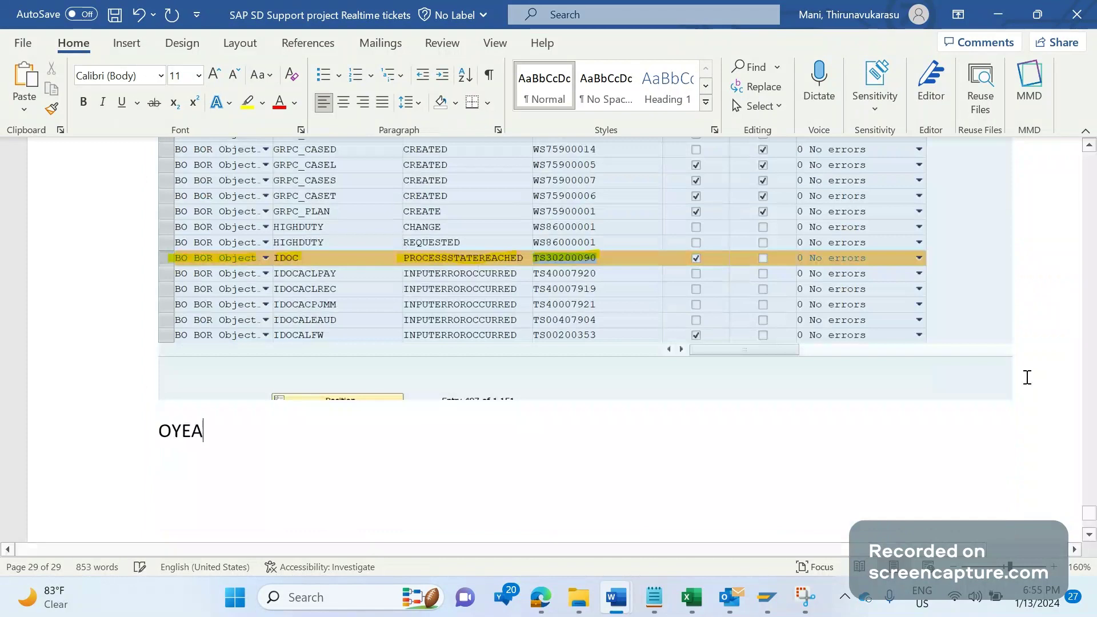
mouse_move(760, 603)
click(911, 514)
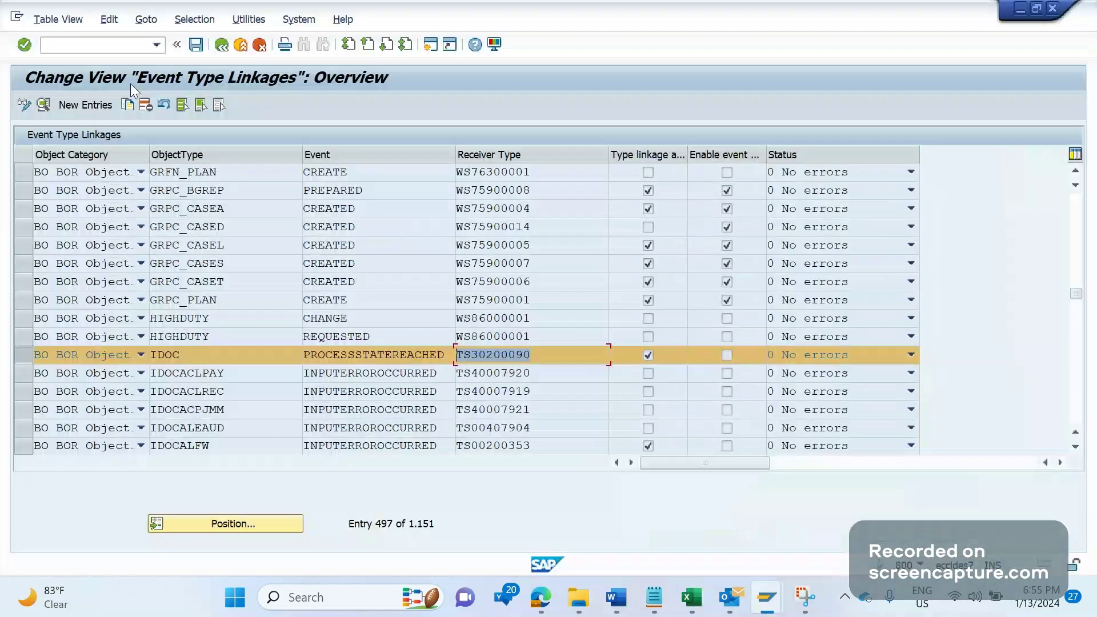
click(115, 50)
text(/NO)
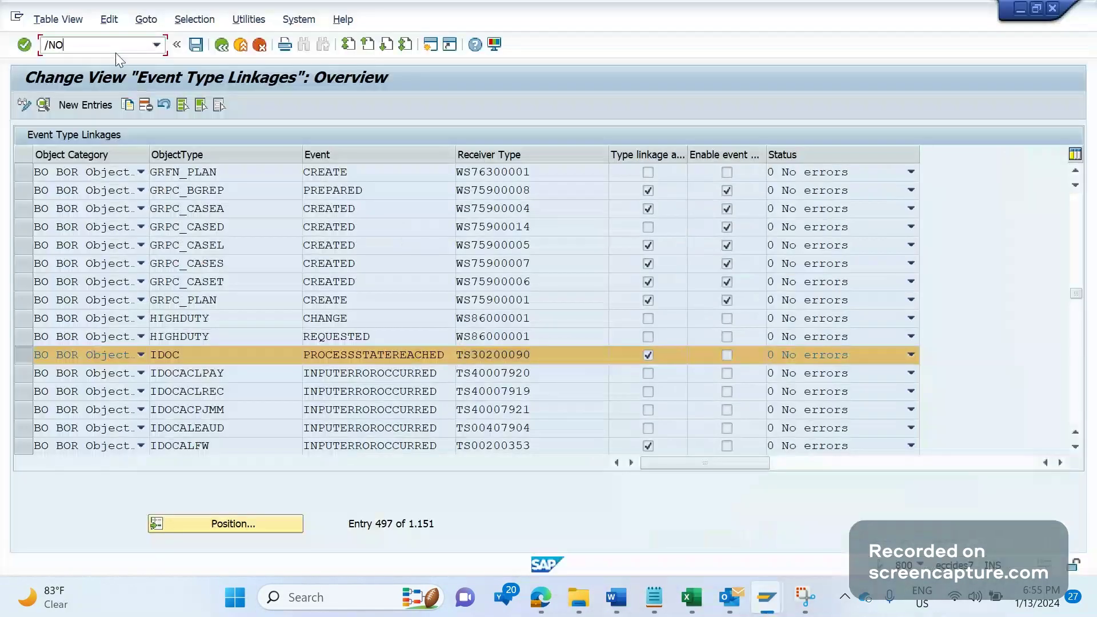
text(YEQ)
key(BackSpace)
text(A)
key(Return)
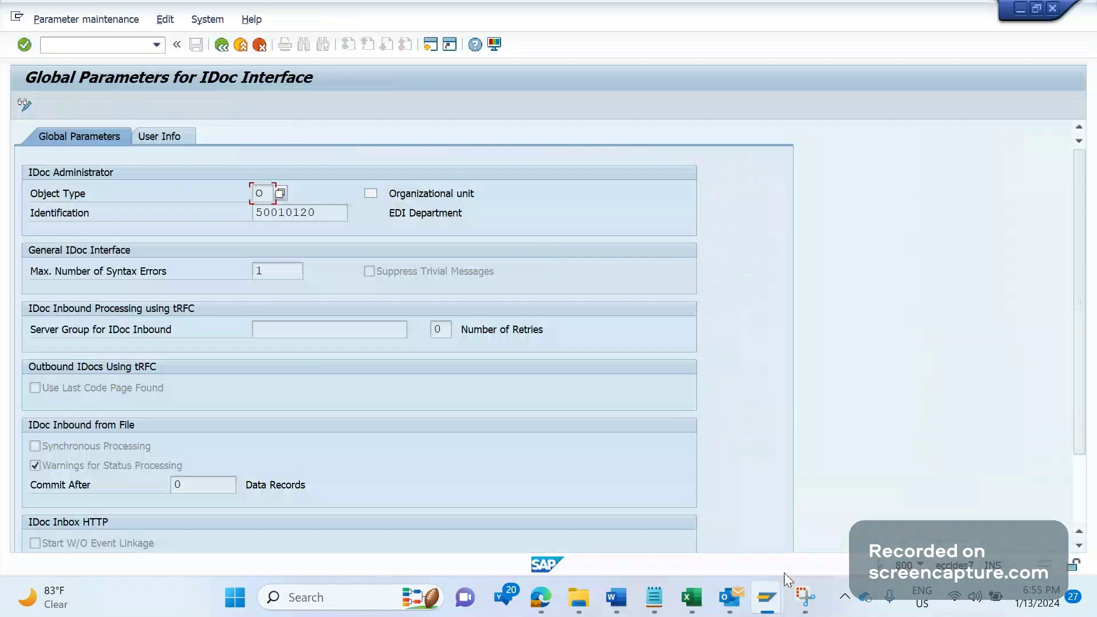
- Capture a new Snipping Tool screenshot of the Global Parameters for IDoc Interface screen
click(804, 596)
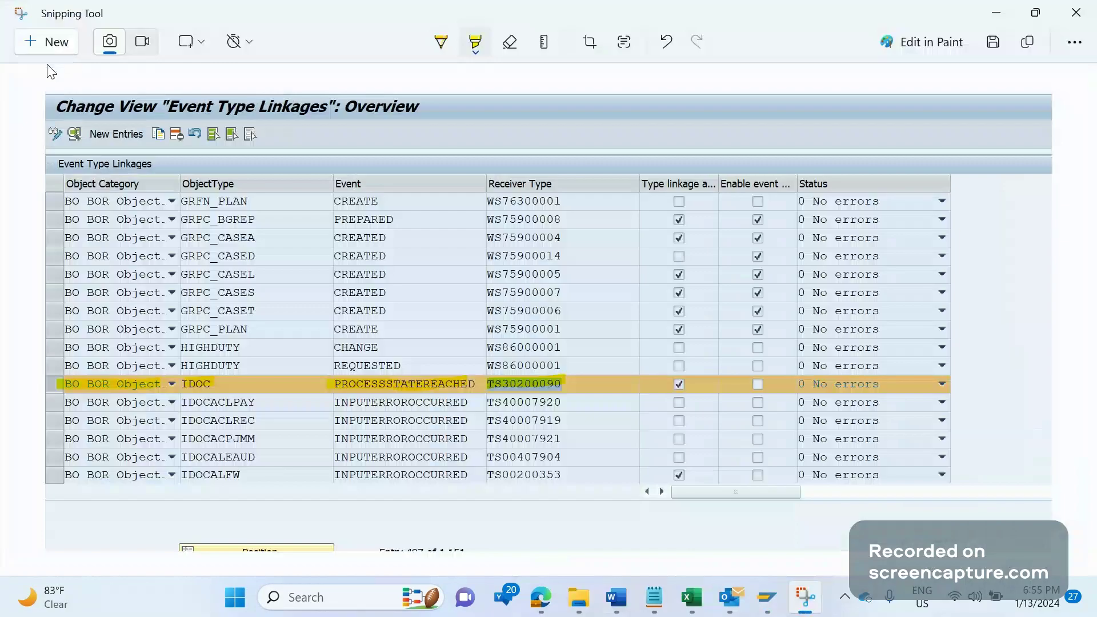
key(ctrl+n)
drag(5, 62, 836, 537)
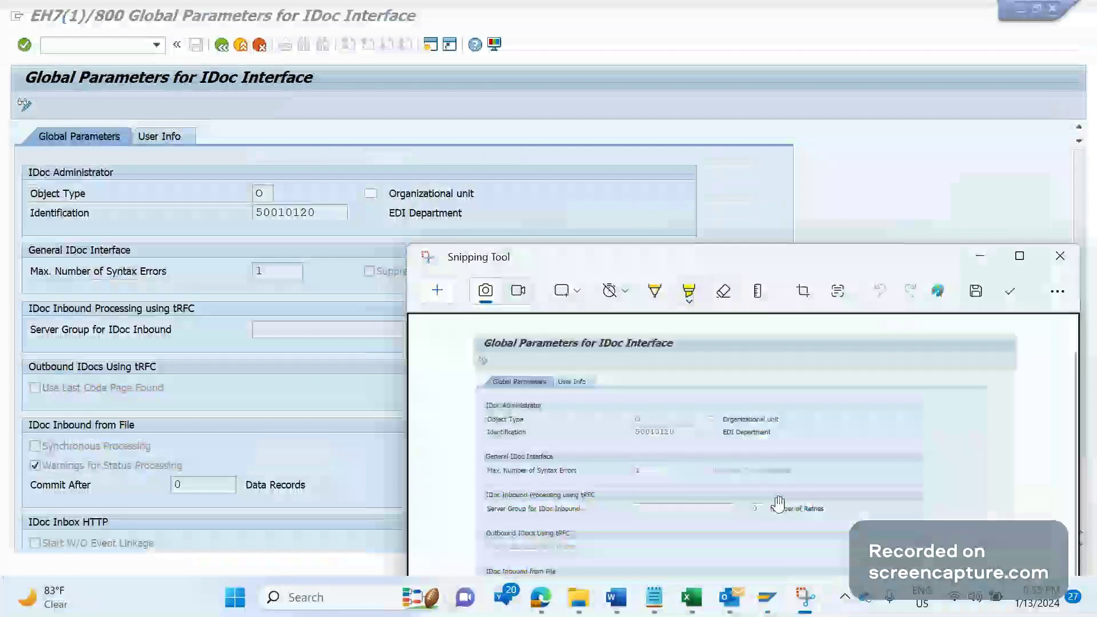
- Switch to Word, insert the captured screenshot on a new line below "OYEA", and return to the SAP global parameters screen
click(621, 606)
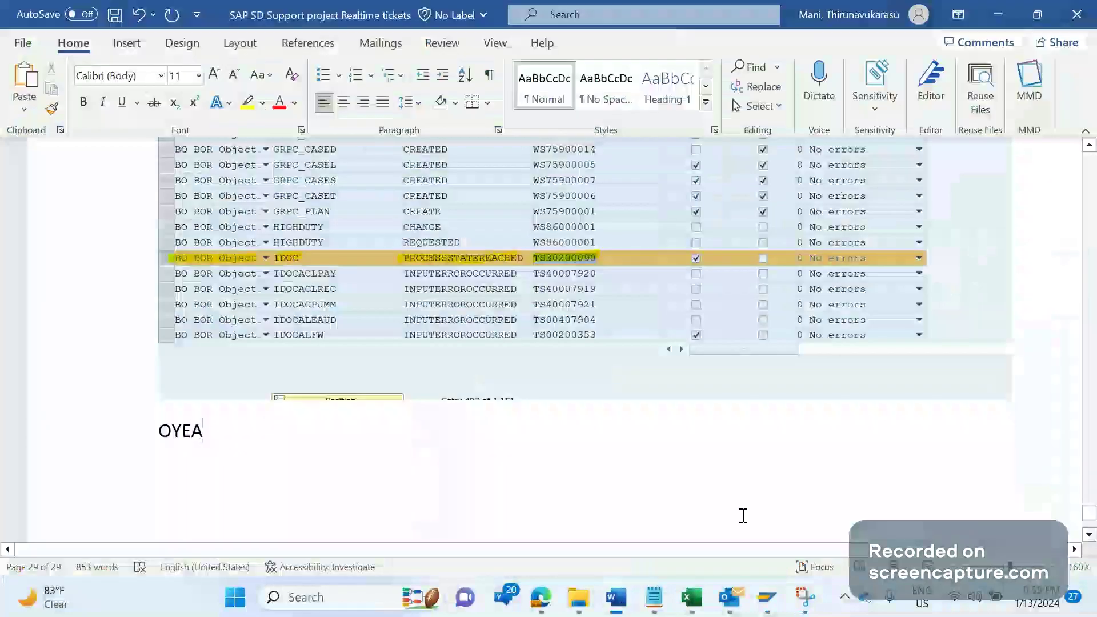
key(Return)
key(super+Tab)
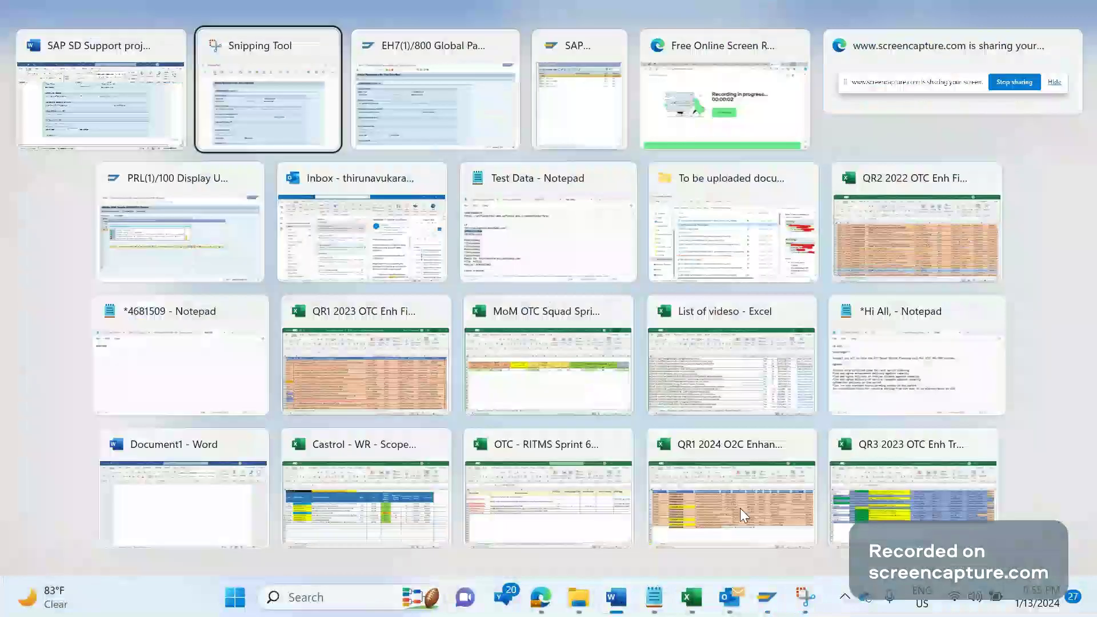
click(438, 91)
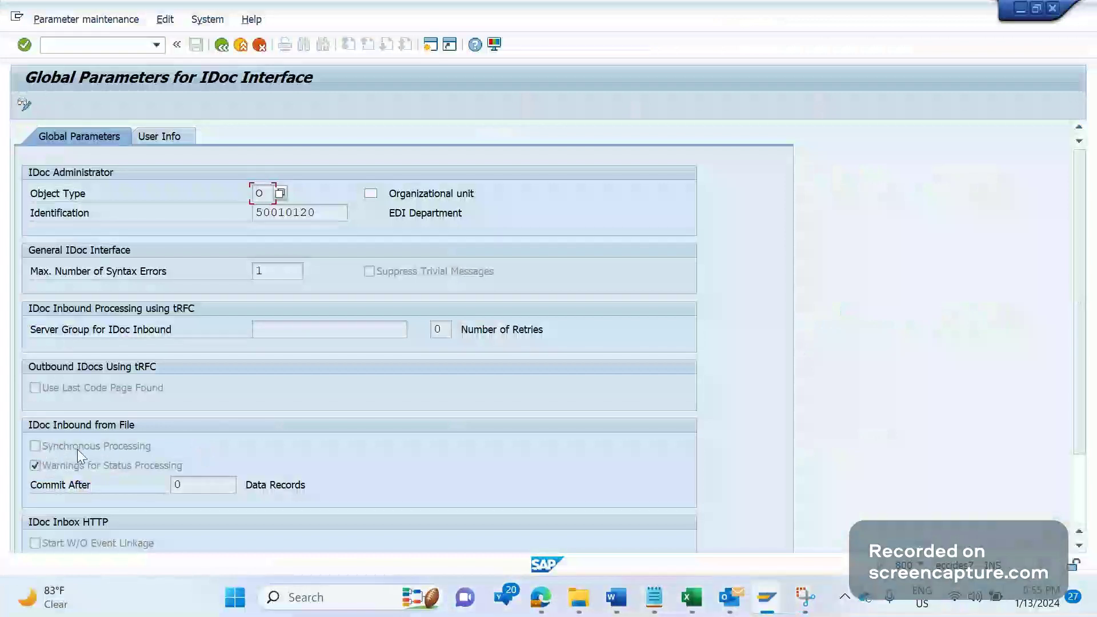
- Open the field help for the Synchronous Processing option under IDoc Inbound from File and reposition the help window
click(38, 448)
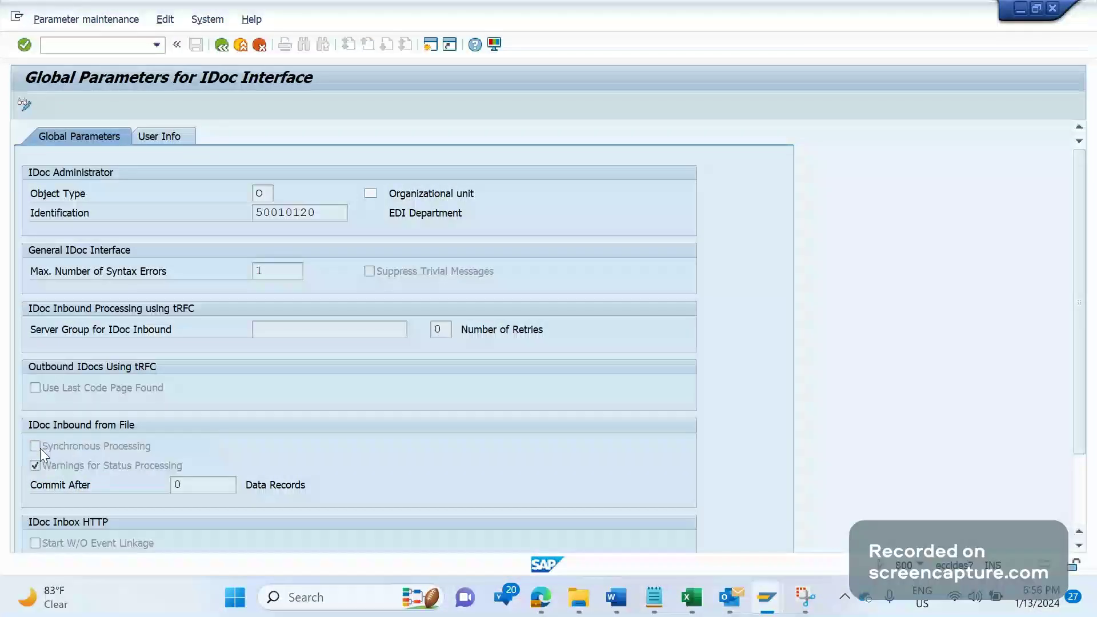
key(F1)
drag(827, 62, 724, 60)
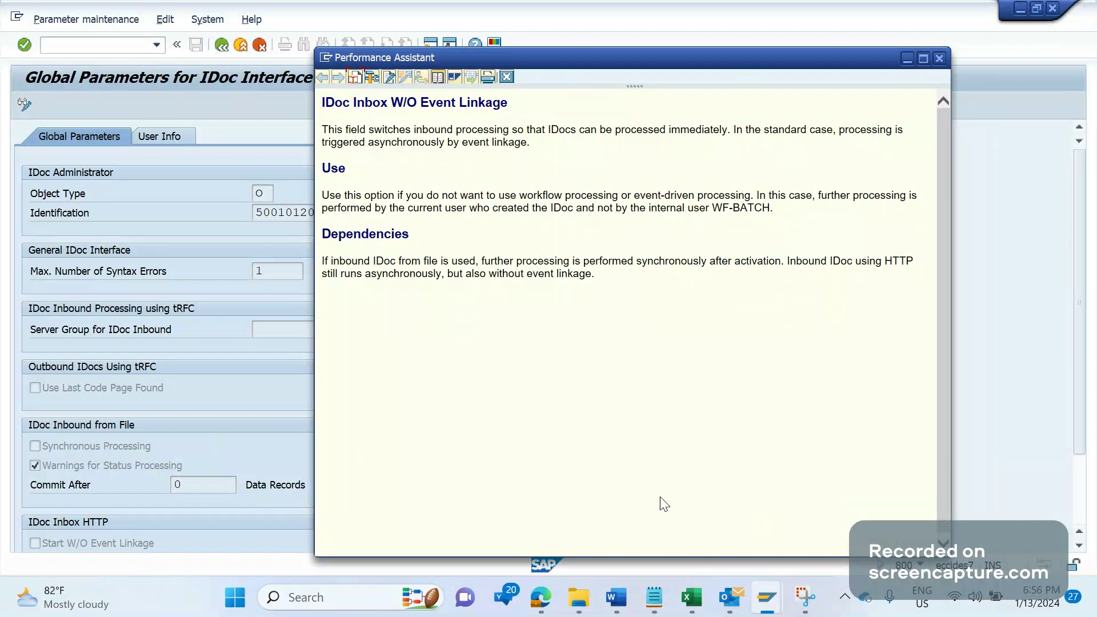
- Switch to the SAP SD Support project Realtime tickets document in Word and review the user names in the EDIDS status records screenshot
click(614, 599)
click(708, 503)
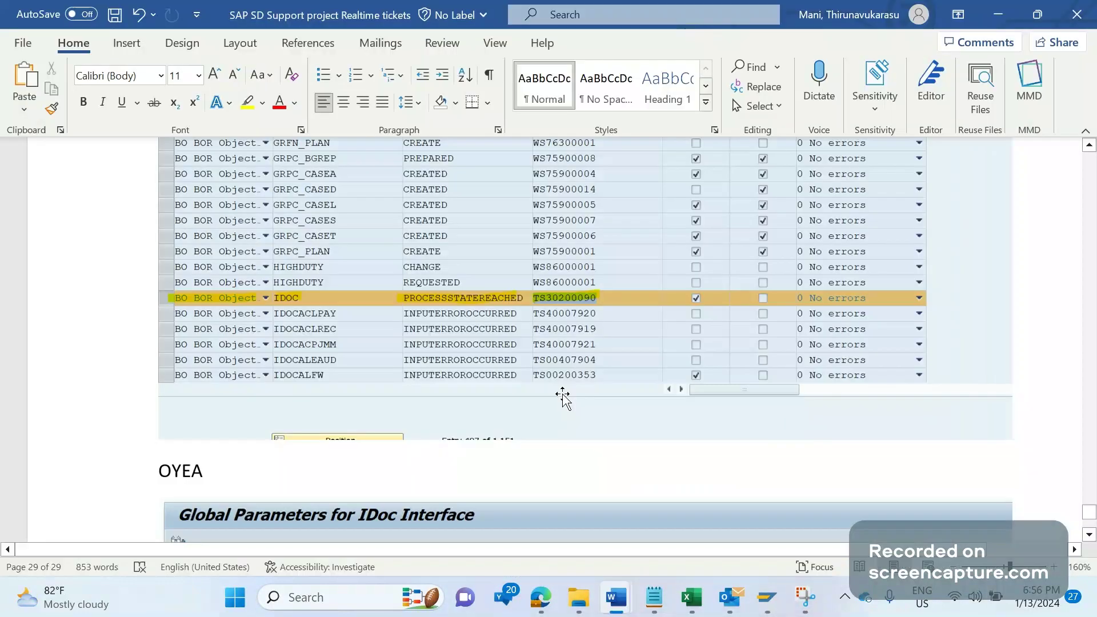
scroll(563, 394, up, 5)
scroll(560, 397, up, 5)
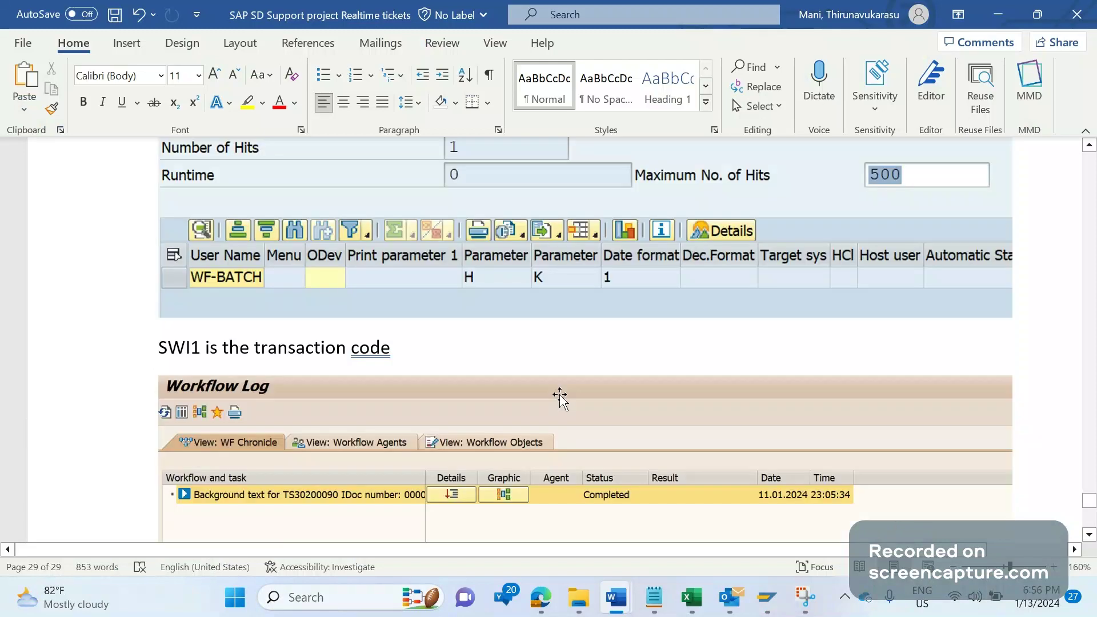
scroll(560, 397, up, 5)
scroll(558, 397, down, 3)
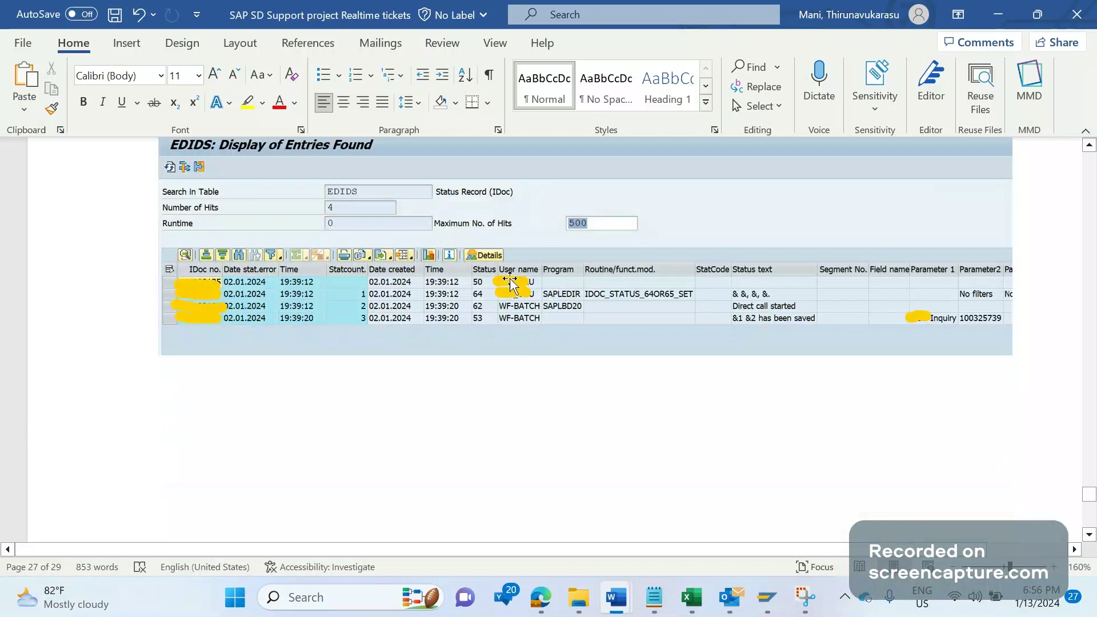
- Return to the SAP field help and highlight "user WF-BATCH" in the Use section
key(alt+Tab)
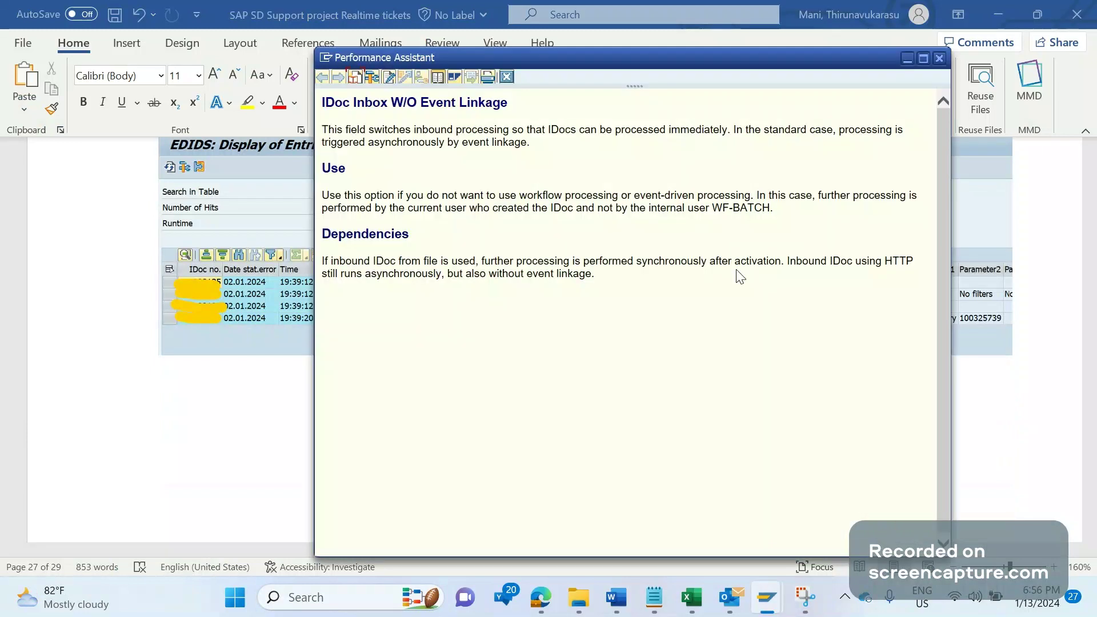
drag(622, 195, 553, 208)
click(588, 198)
drag(782, 213, 687, 212)
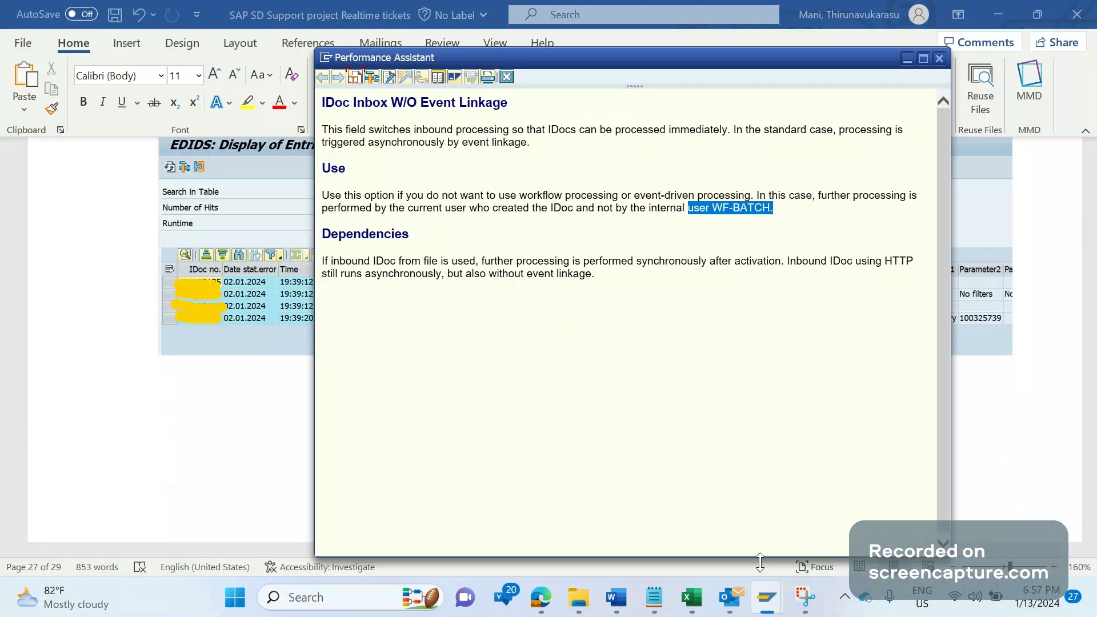
- Reopen the Synchronous Processing field help over the global parameters screen and capture both in a new Snipping Tool screenshot
mouse_move(766, 596)
click(787, 522)
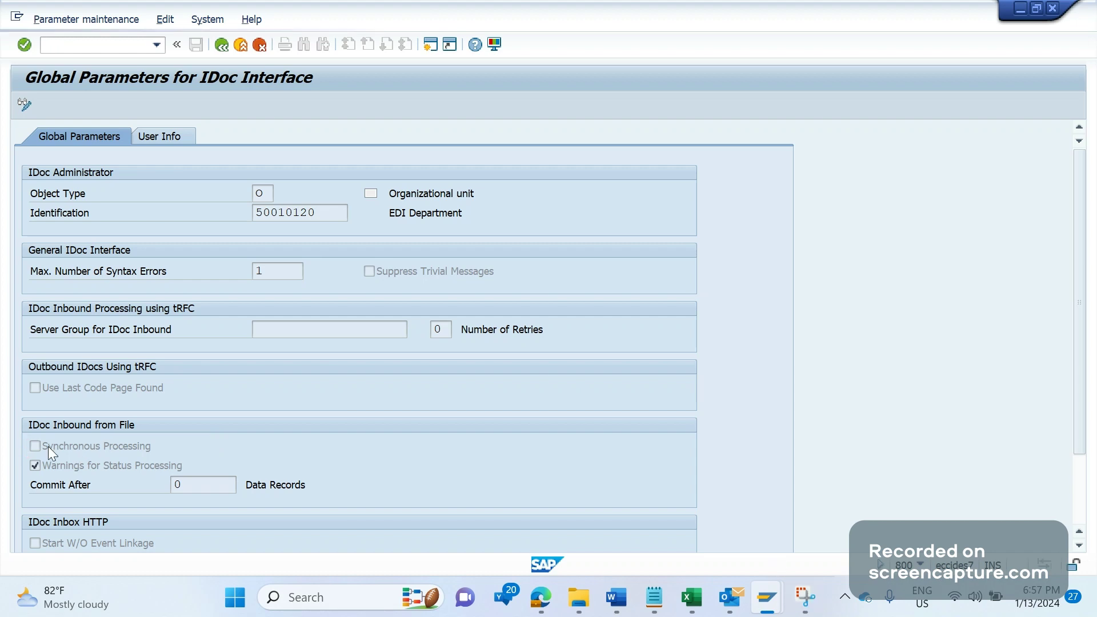
key(F1)
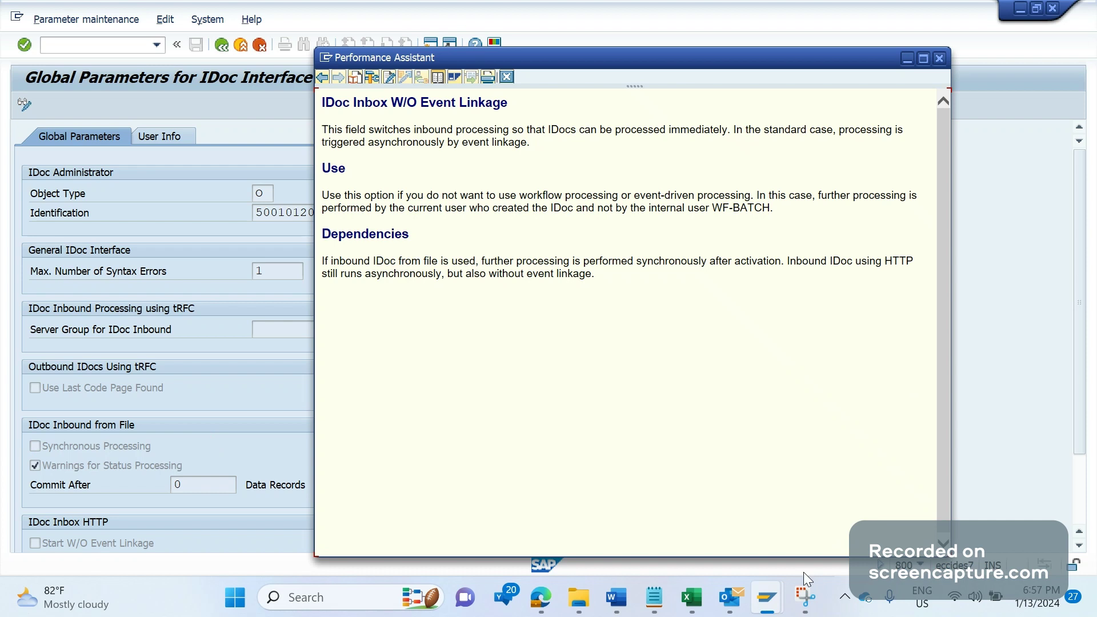
click(804, 595)
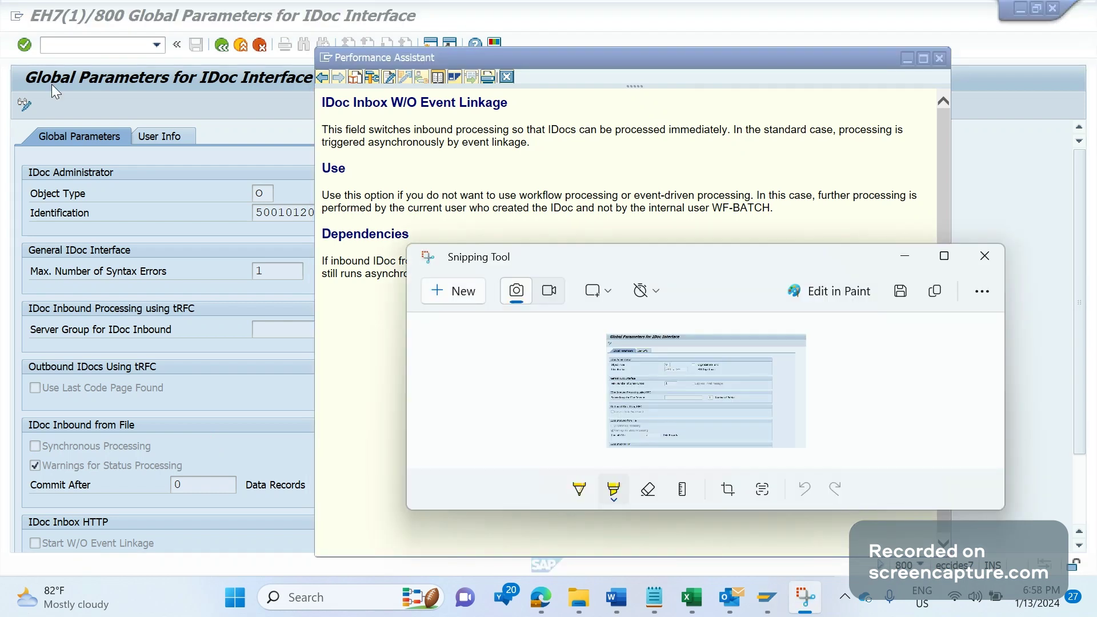
key(ctrl+n)
drag(5, 49, 984, 486)
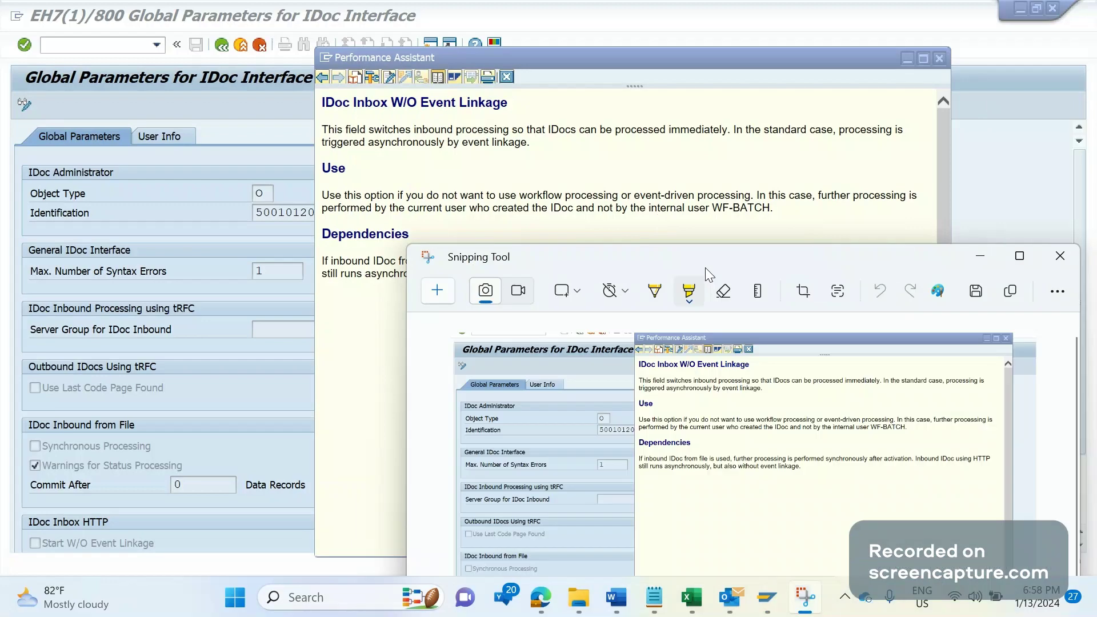
- Switch to the support tickets document in Word and insert the captured field help screenshot below the Global Parameters for IDoc Interface image
click(620, 600)
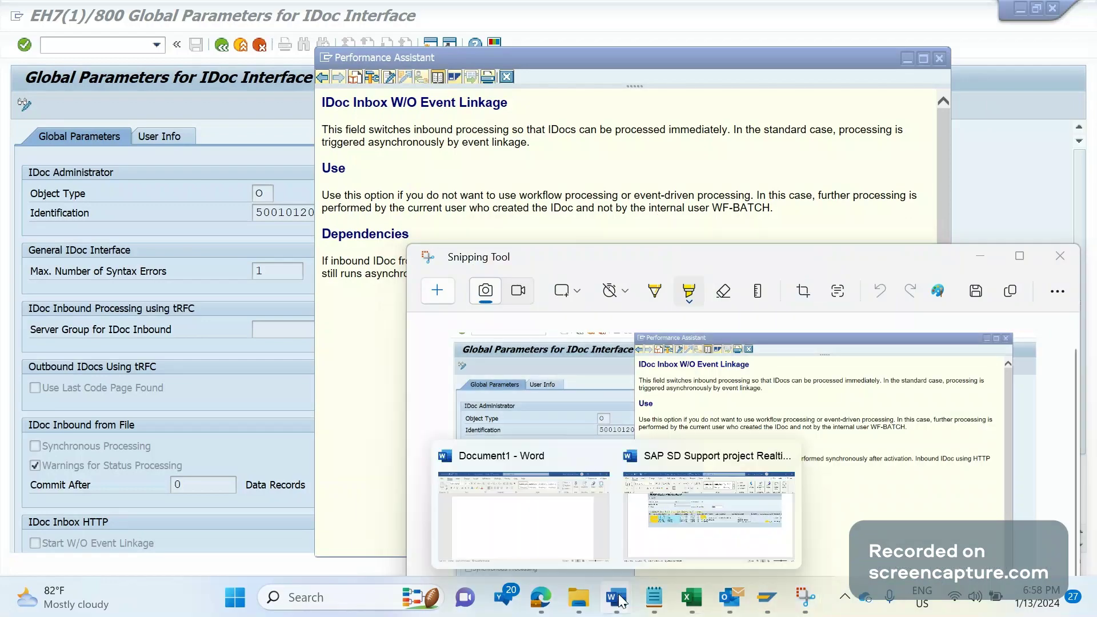
click(708, 517)
key(ctrl+v)
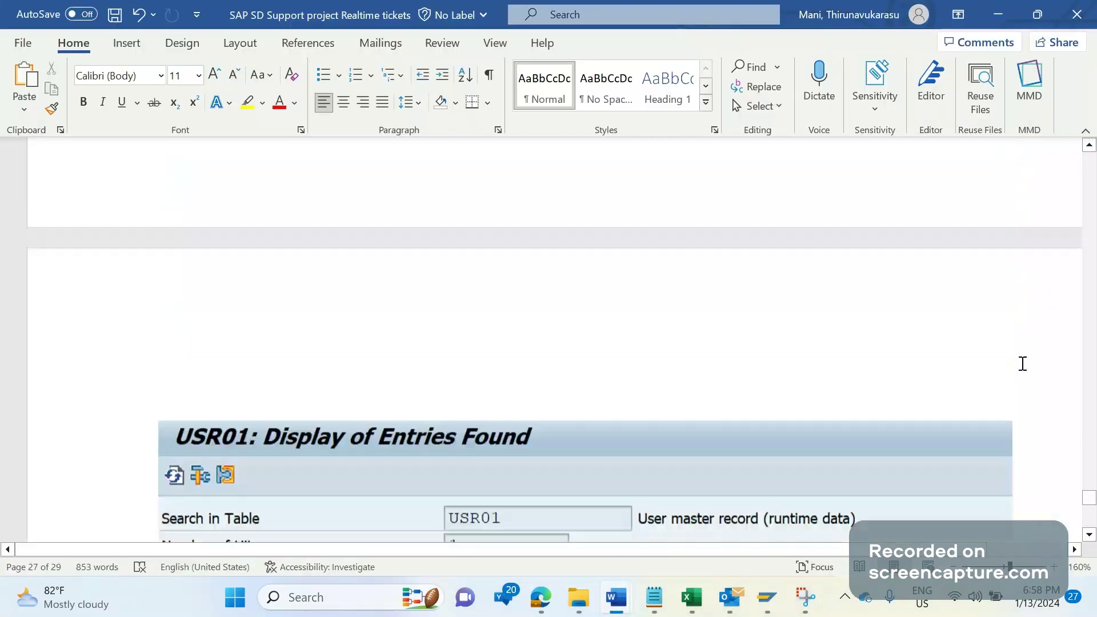
scroll(1022, 364, down, 4)
scroll(1024, 364, down, 5)
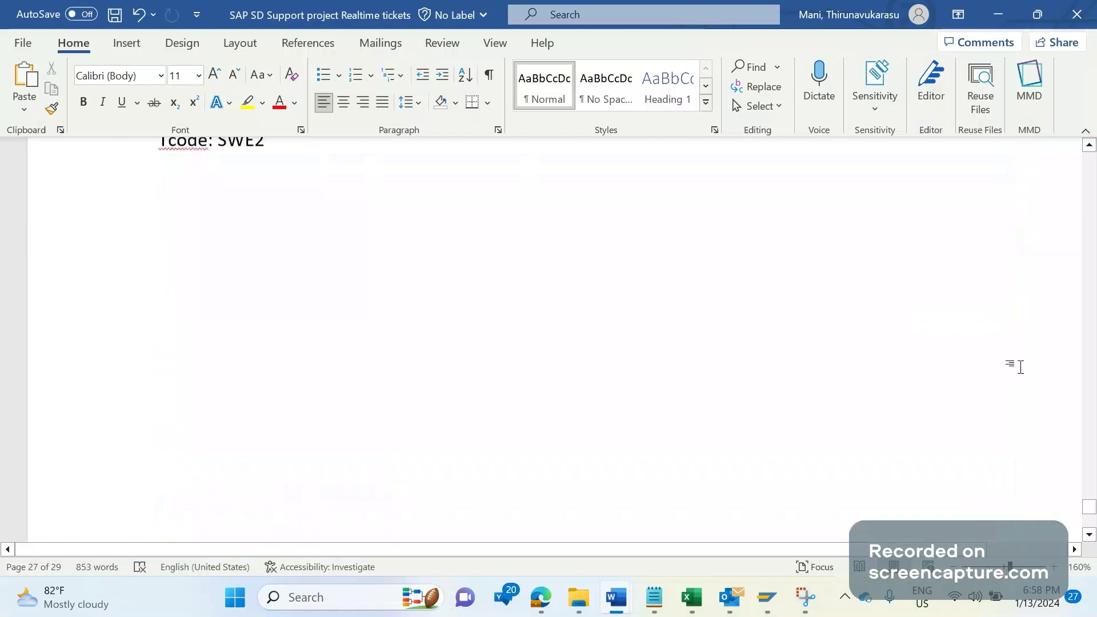
scroll(1020, 367, up, 2)
scroll(1019, 367, down, 4)
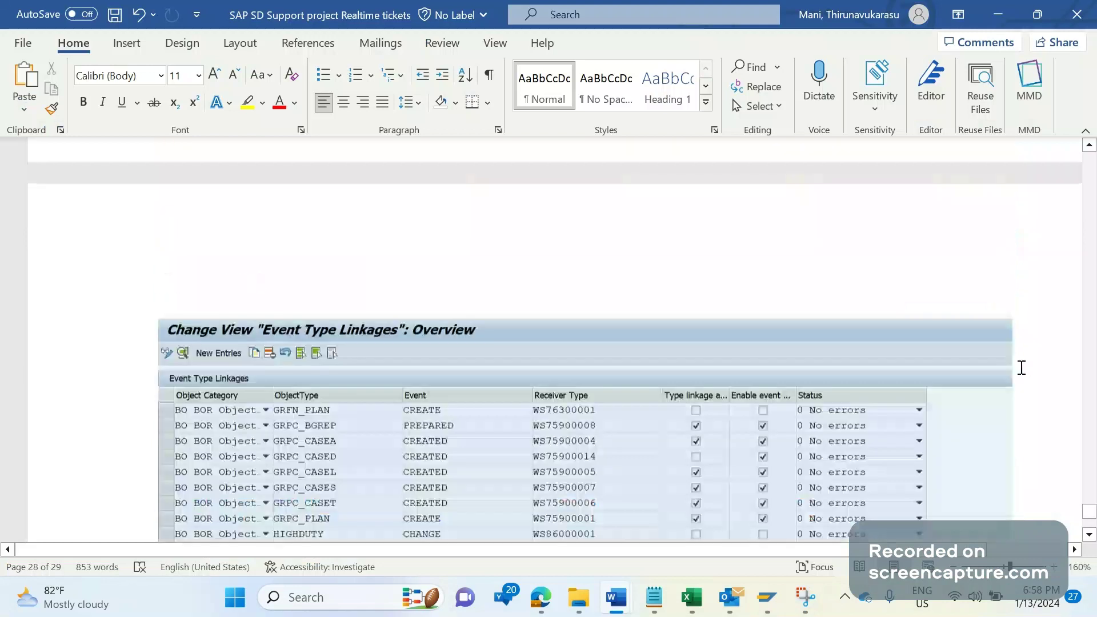
scroll(1021, 367, down, 4)
scroll(1021, 374, down, 4)
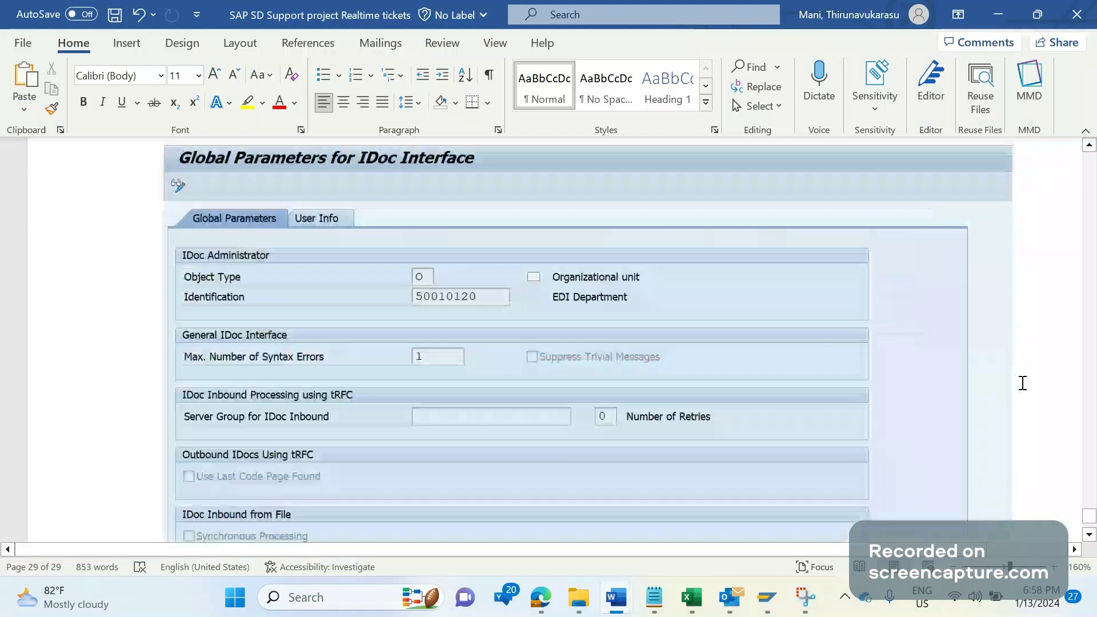
scroll(1022, 384, down, 2)
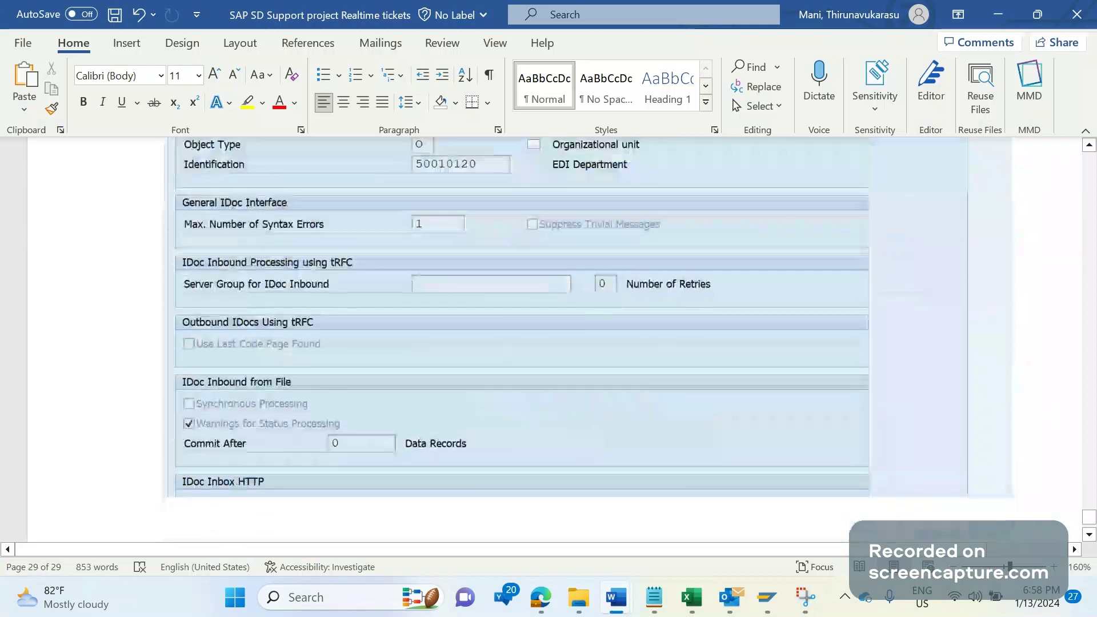
key(ctrl+v)
scroll(1051, 421, up, 2)
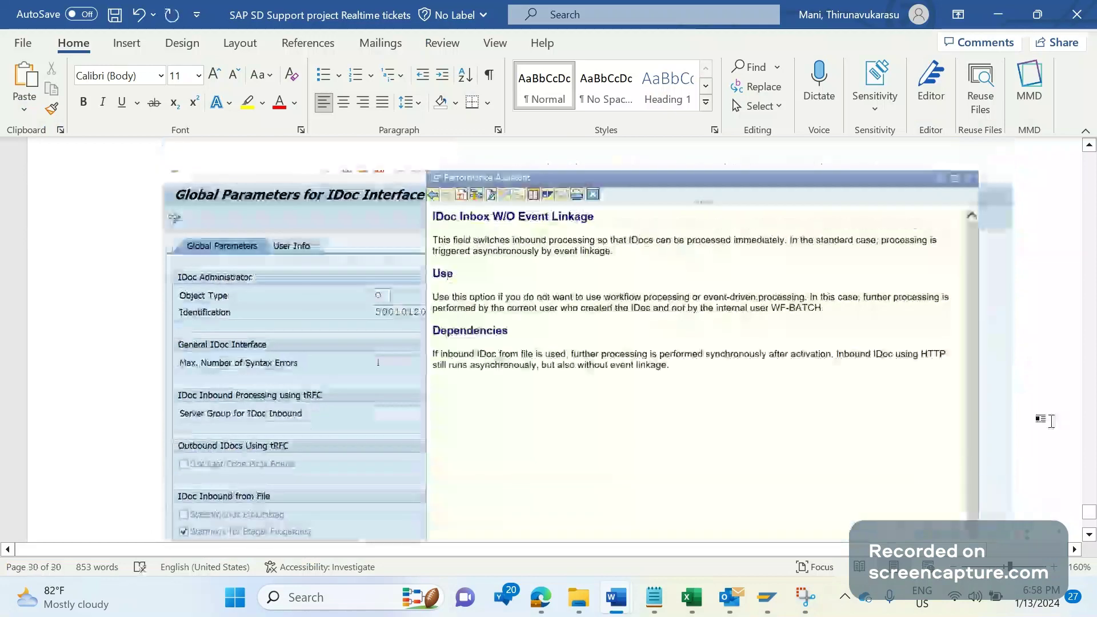